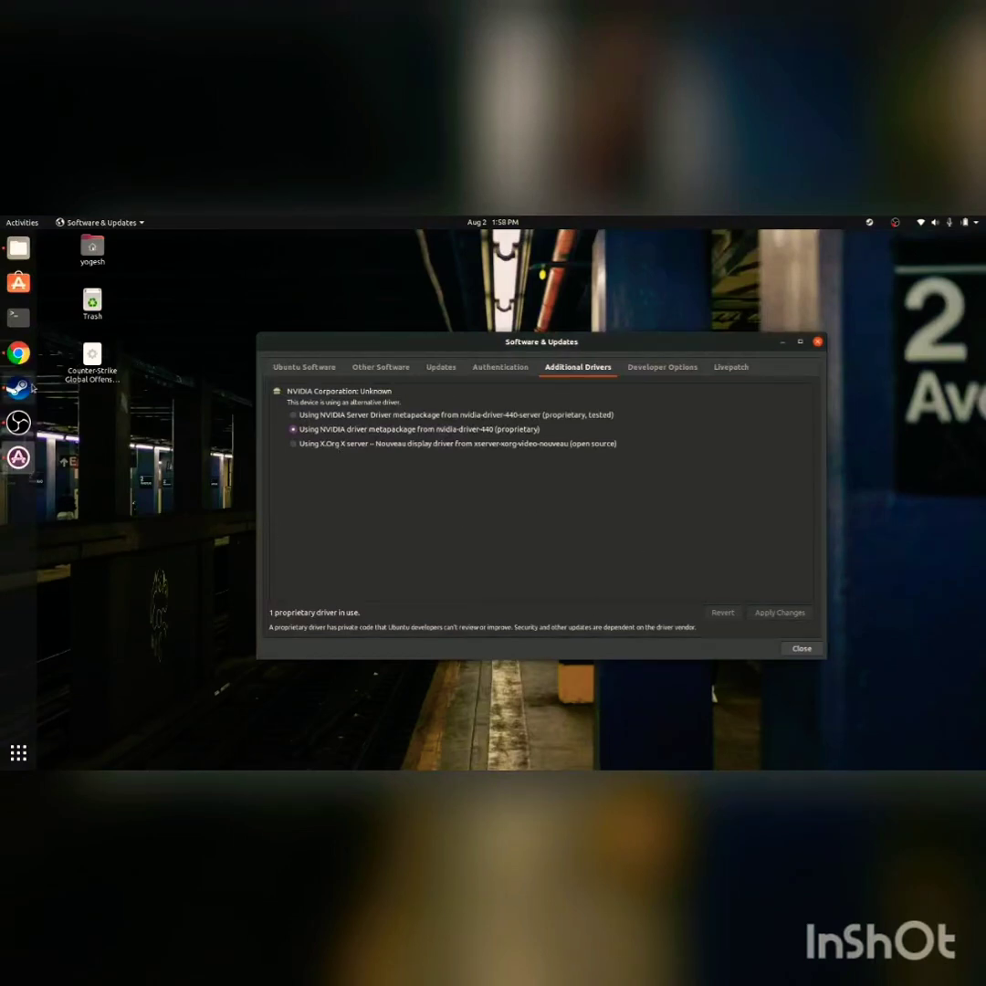
# - Launch Counter-Strike: Global Offensive from the installed applications and minimize the Software & Updates window
pyautogui.click(18, 753)
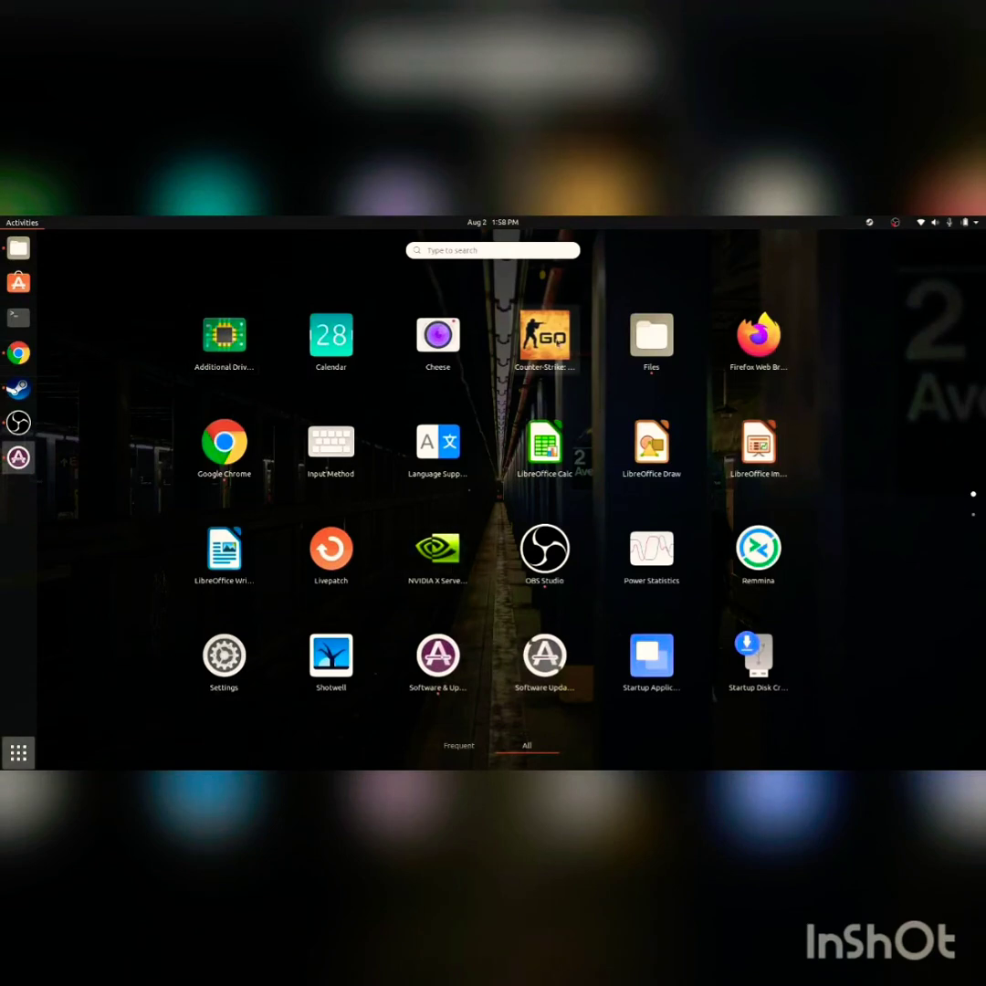
pyautogui.click(555, 341)
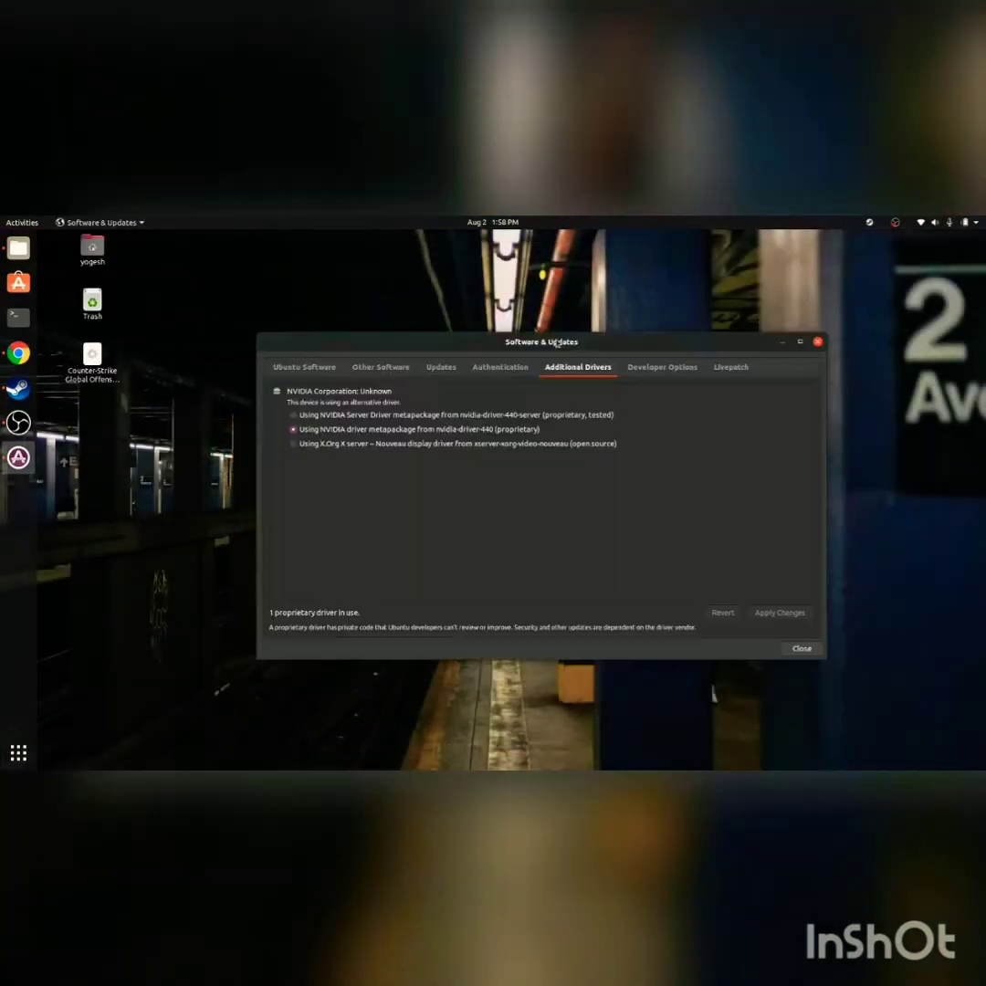
pyautogui.click(784, 343)
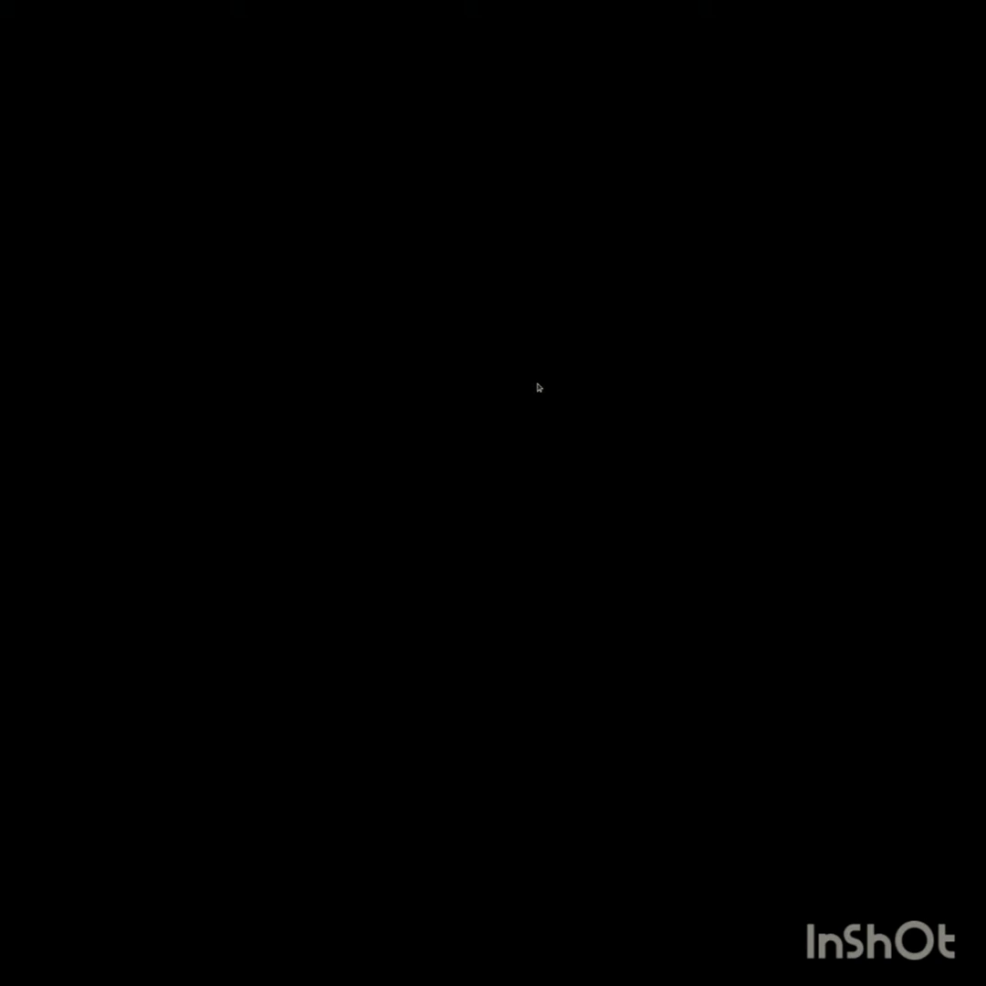
pyautogui.click(549, 526)
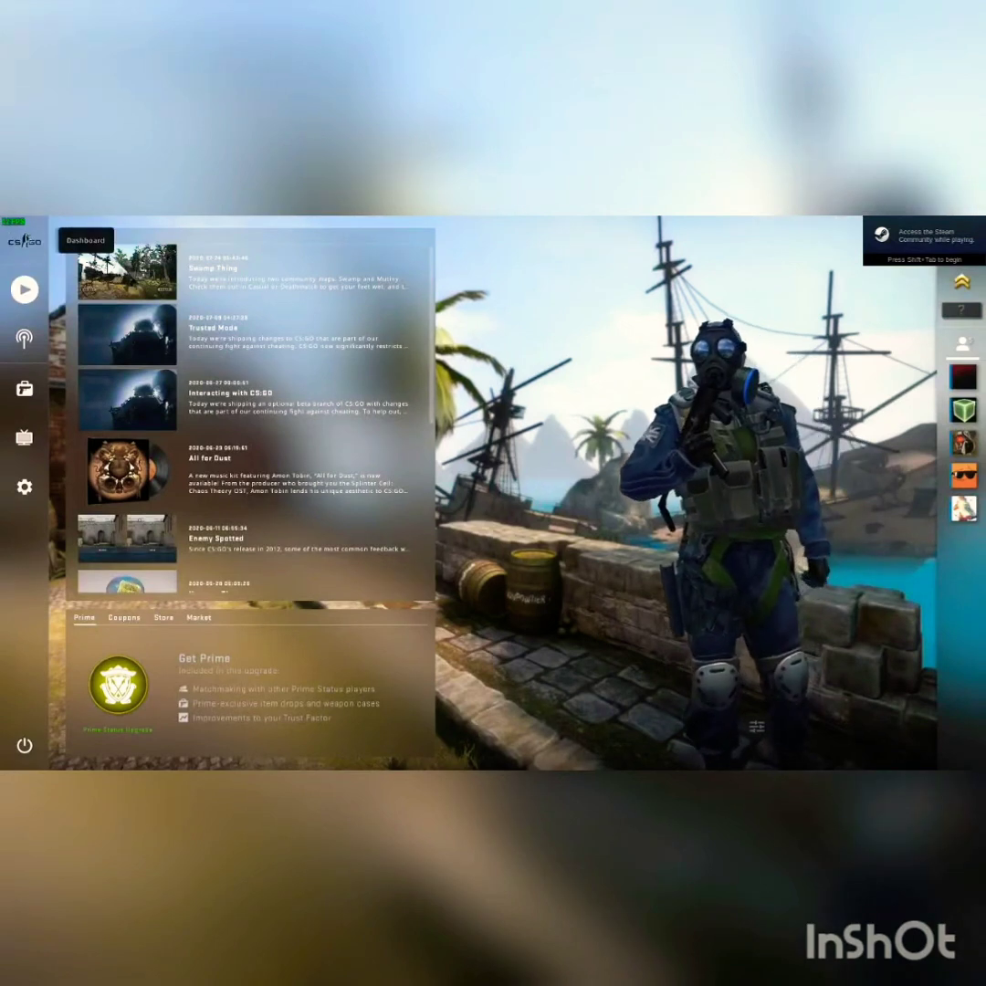
# - Open the game settings and examine the video options and the audio and music options
pyautogui.click(25, 486)
pyautogui.click(82, 281)
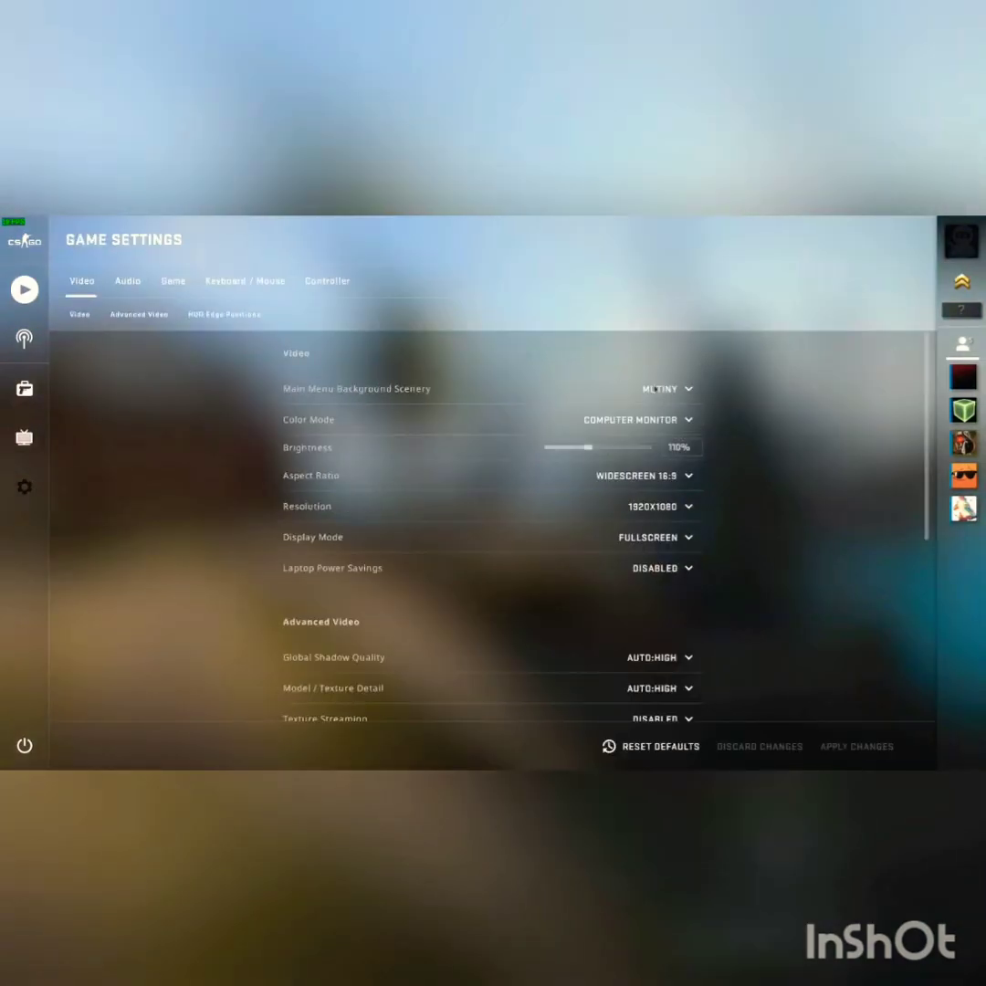
pyautogui.scroll(-6, 720, 663)
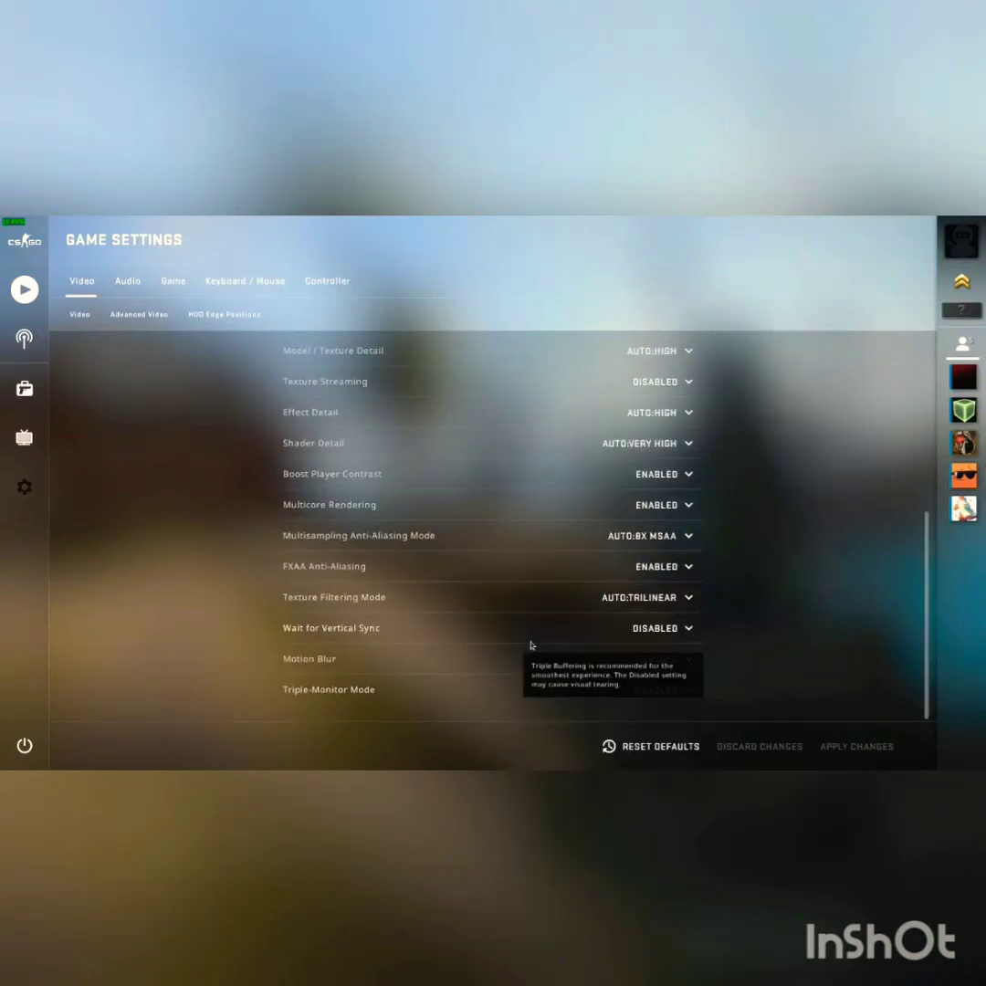
pyautogui.scroll(1, 569, 511)
pyautogui.scroll(4, 569, 512)
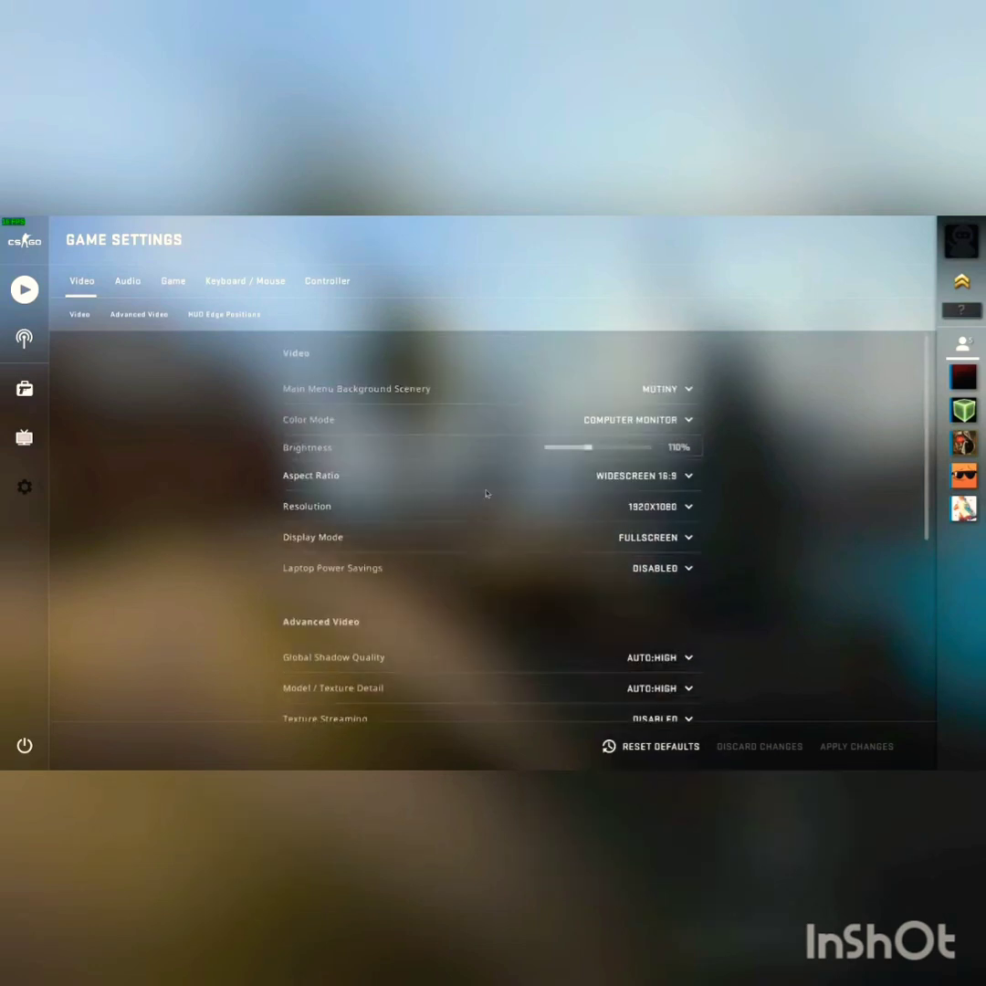
pyautogui.click(127, 281)
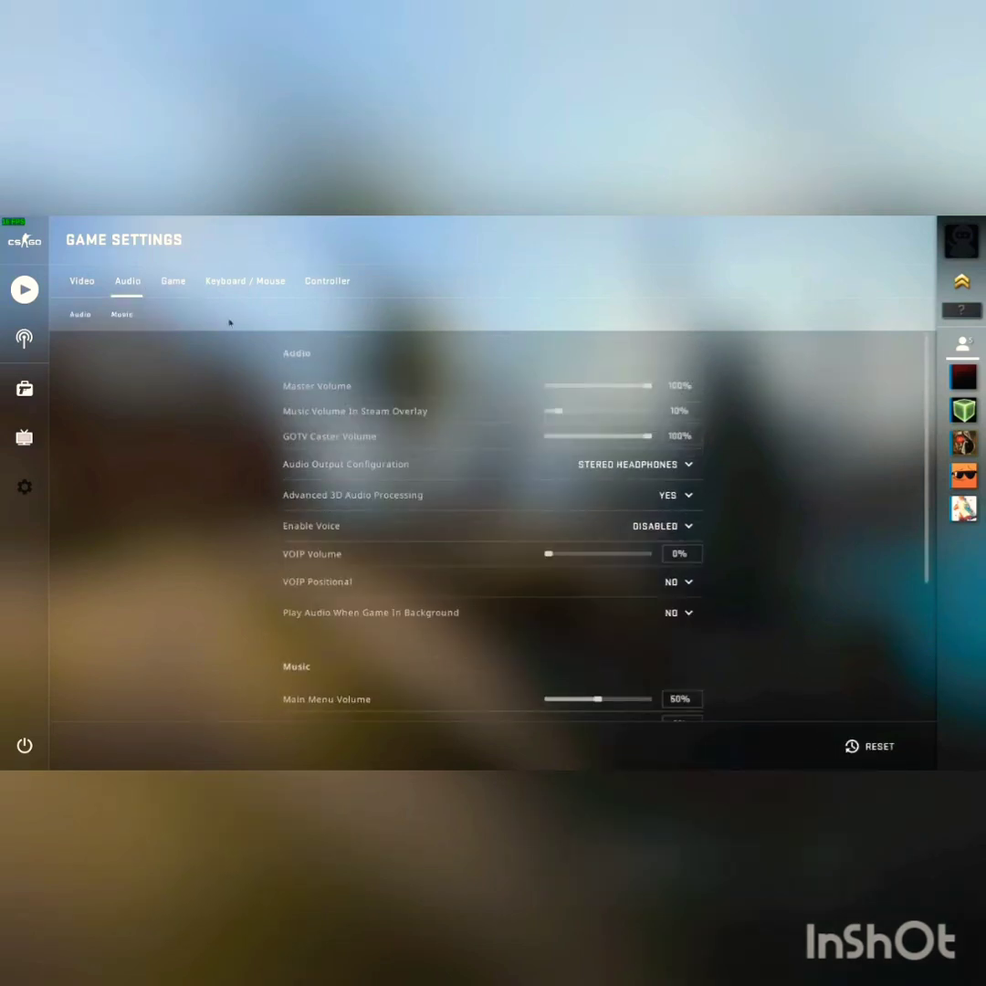
pyautogui.scroll(-5, 627, 656)
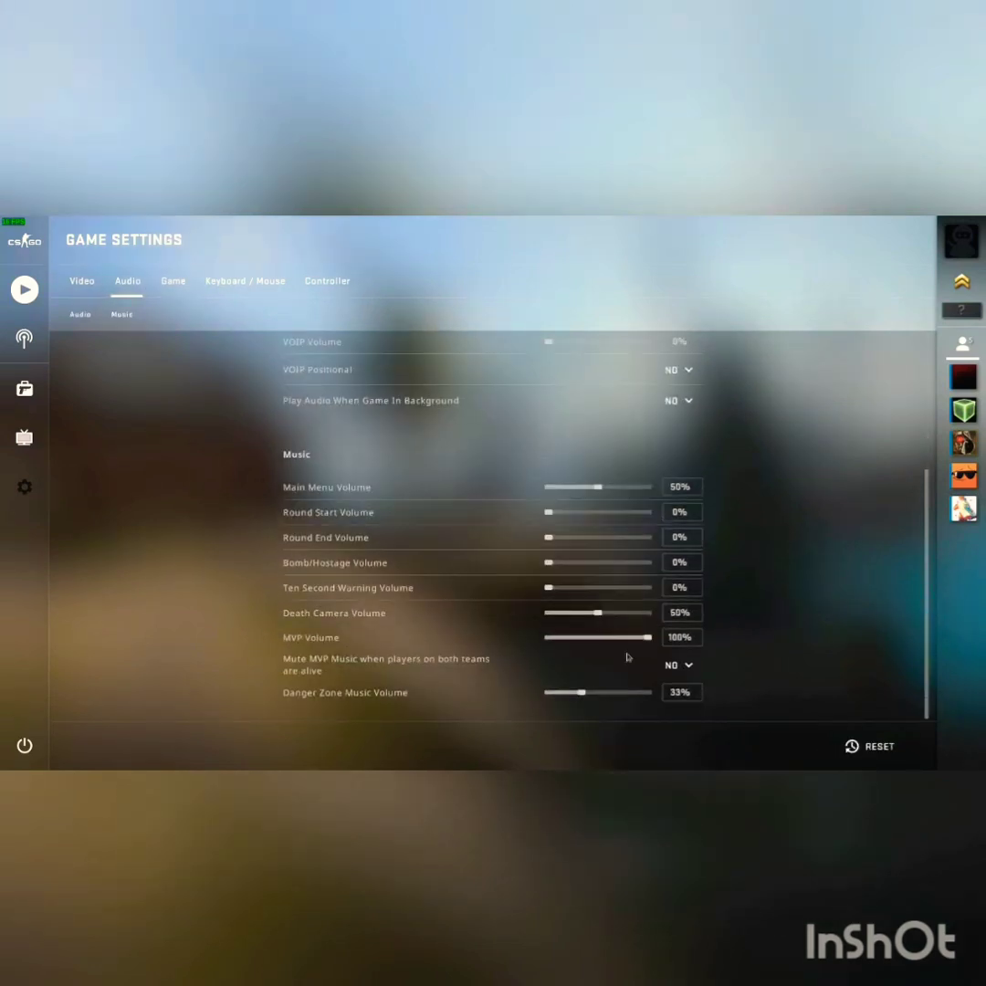
pyautogui.scroll(4, 630, 643)
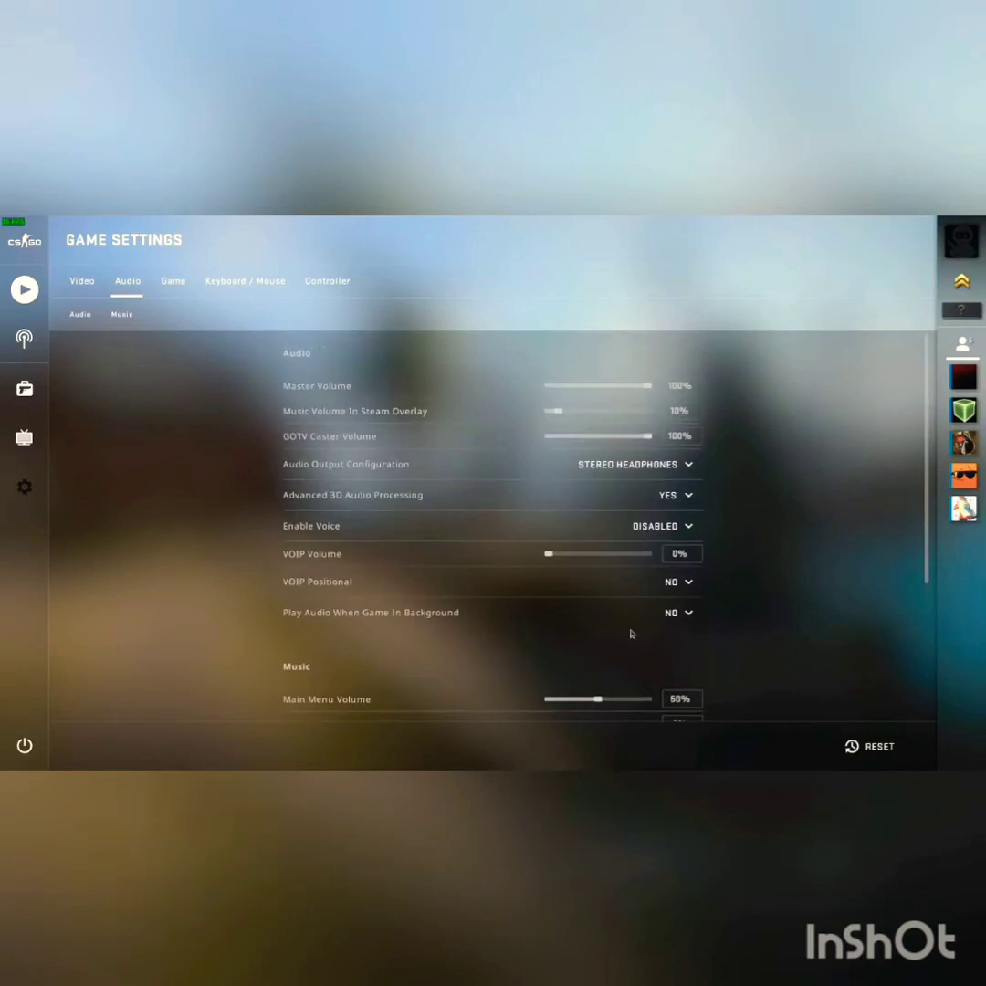
# - In the general game settings, set Max Acceptable Game Traffic Bandwidth to Unrestricted
pyautogui.click(186, 281)
pyautogui.click(84, 314)
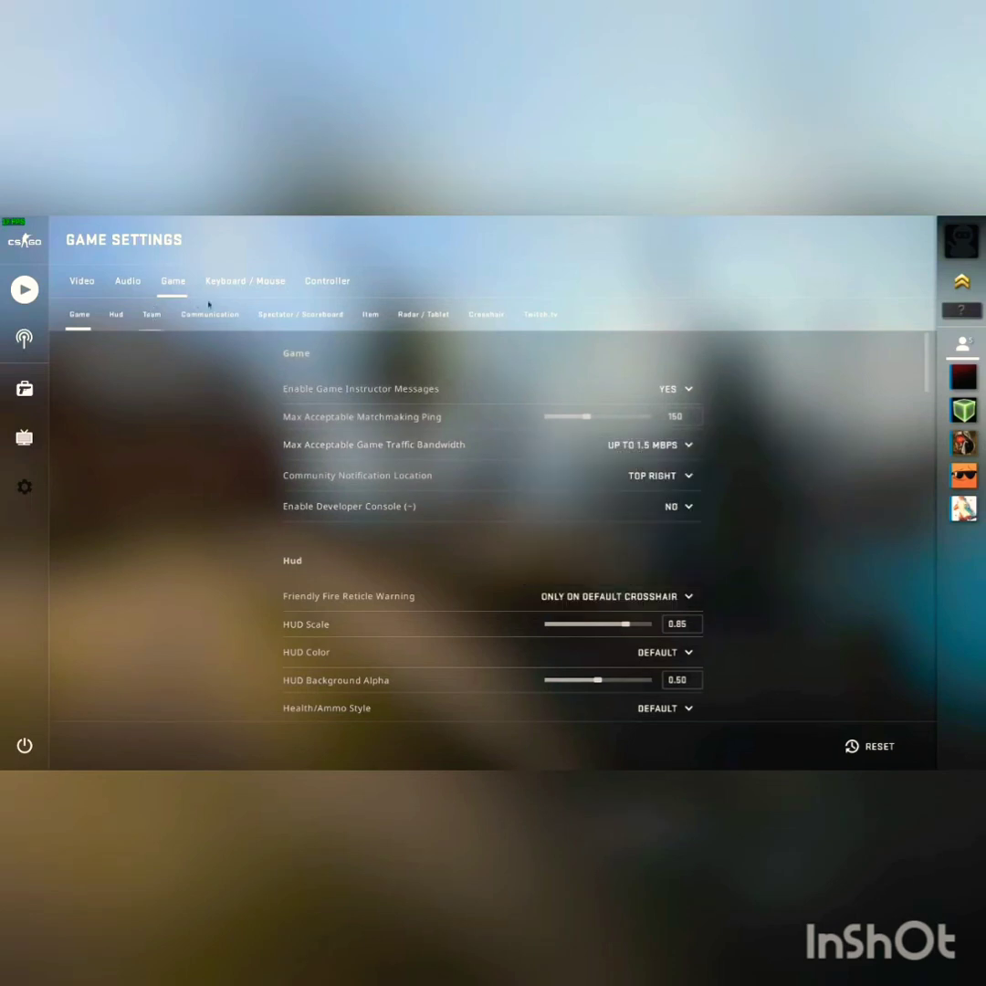
pyautogui.click(687, 445)
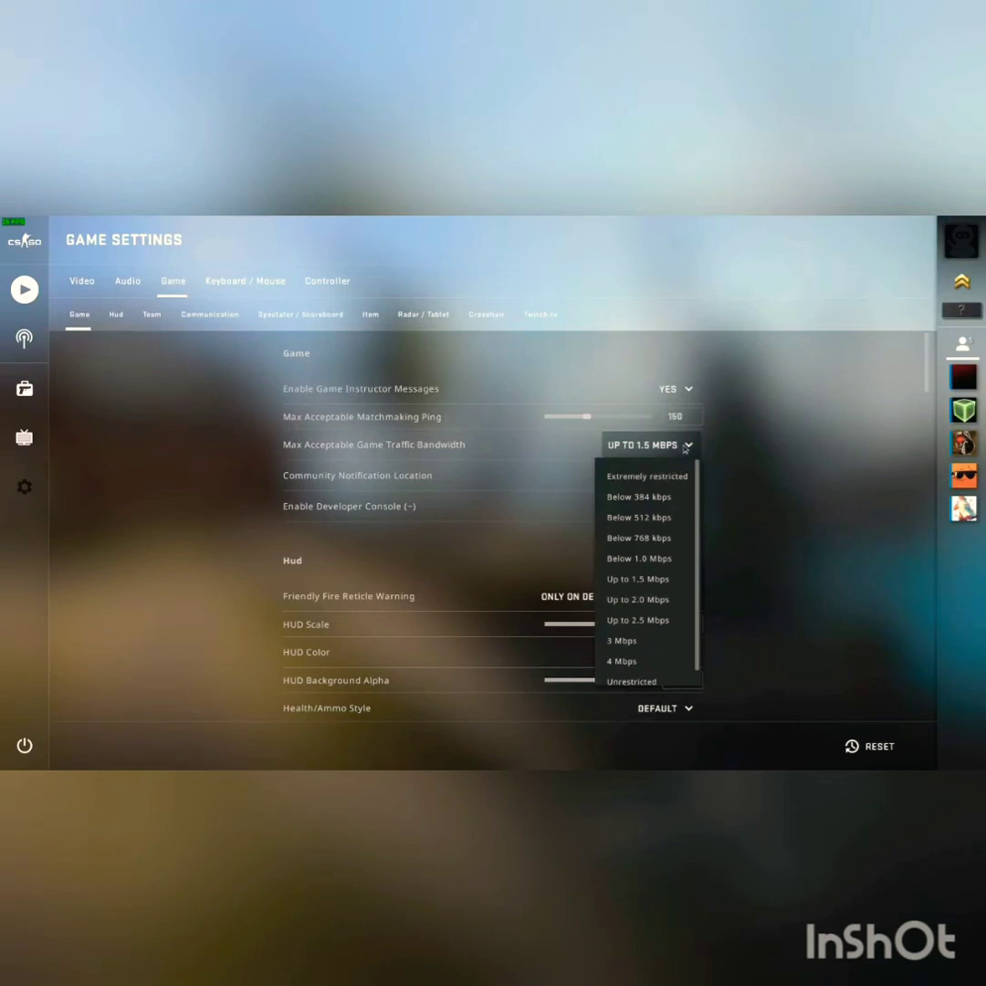
pyautogui.scroll(-1, 639, 654)
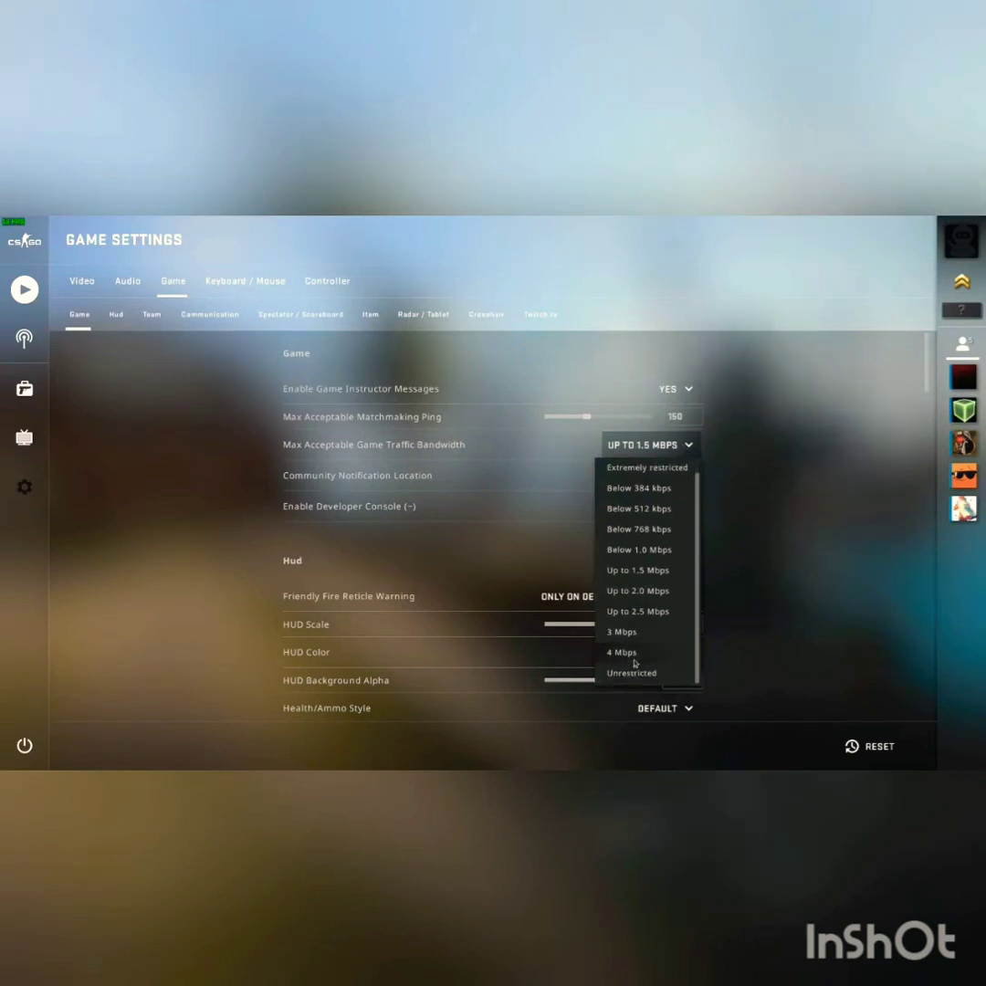
pyautogui.click(640, 668)
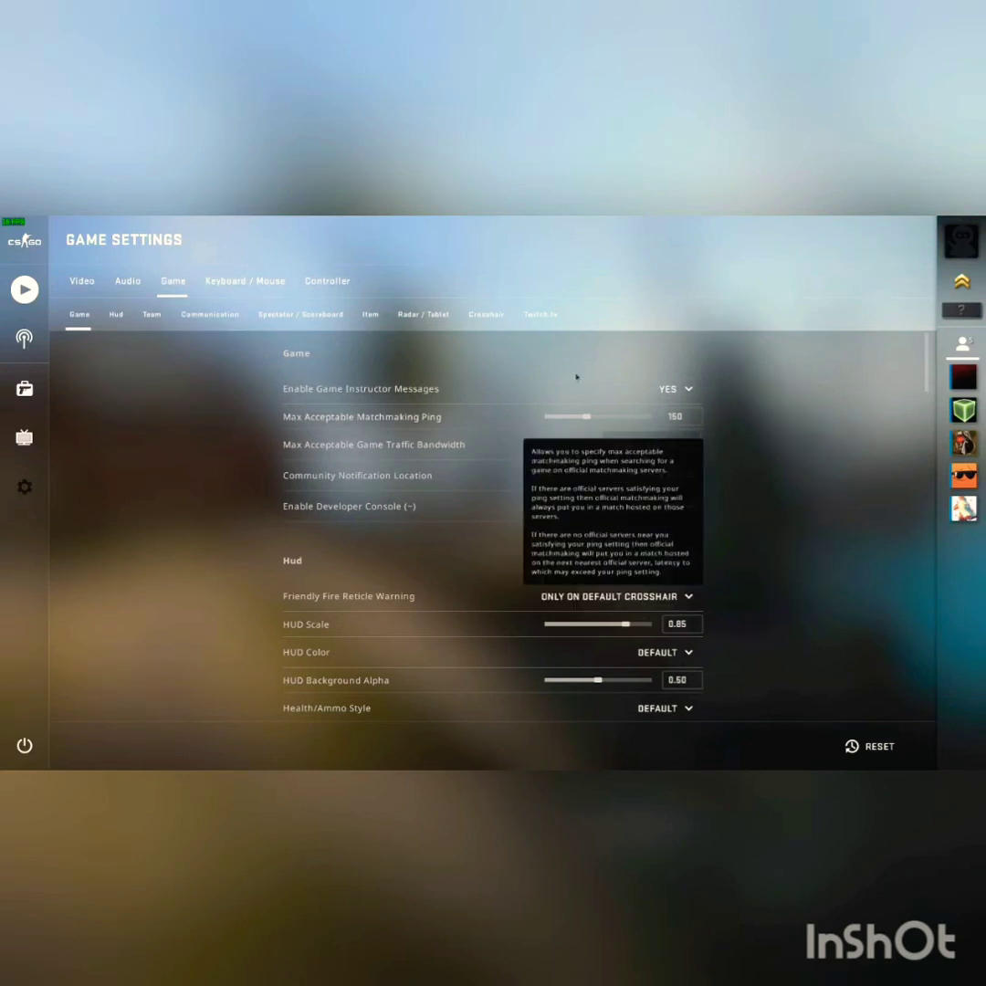
# - Look through the Hud, Team, Communication, Spectator / Scoreboard, Item, Crosshair and Twitch.tv sections of the game settings
pyautogui.click(116, 314)
pyautogui.click(151, 313)
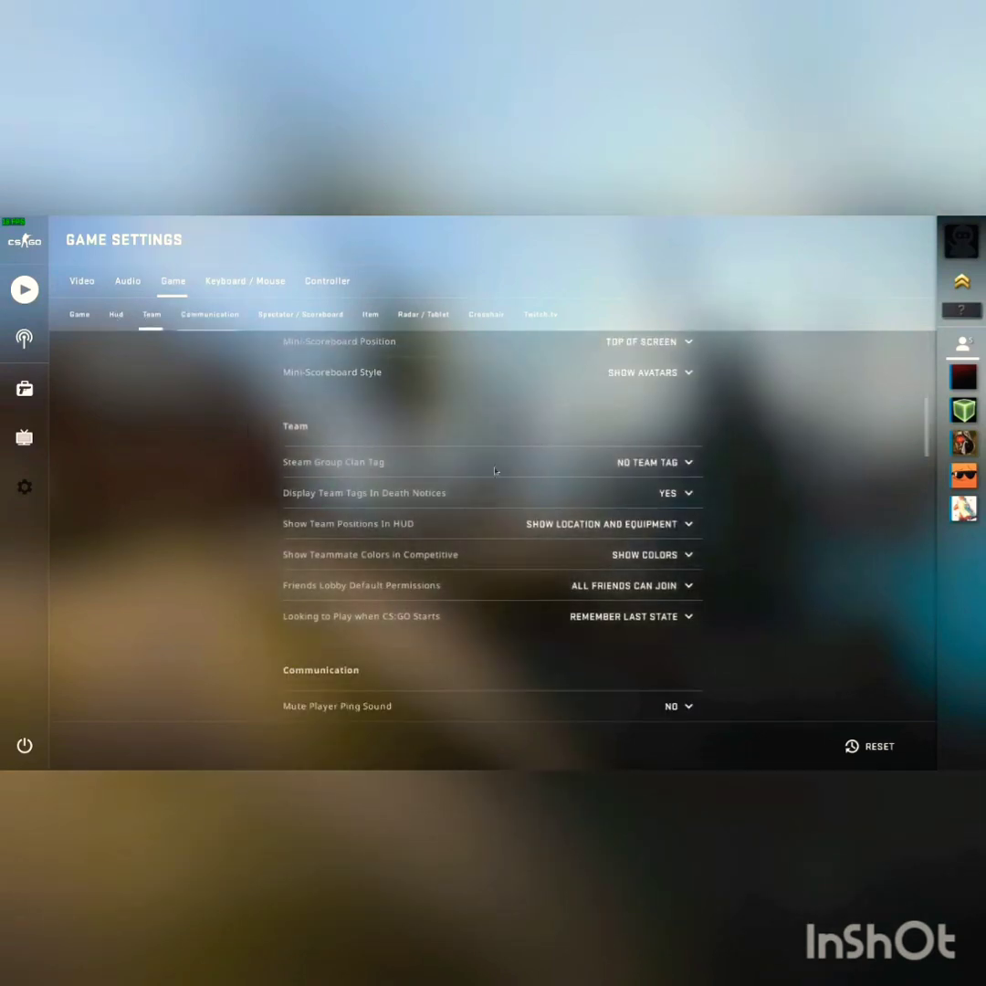
pyautogui.scroll(3, 408, 473)
pyautogui.scroll(3, 408, 473)
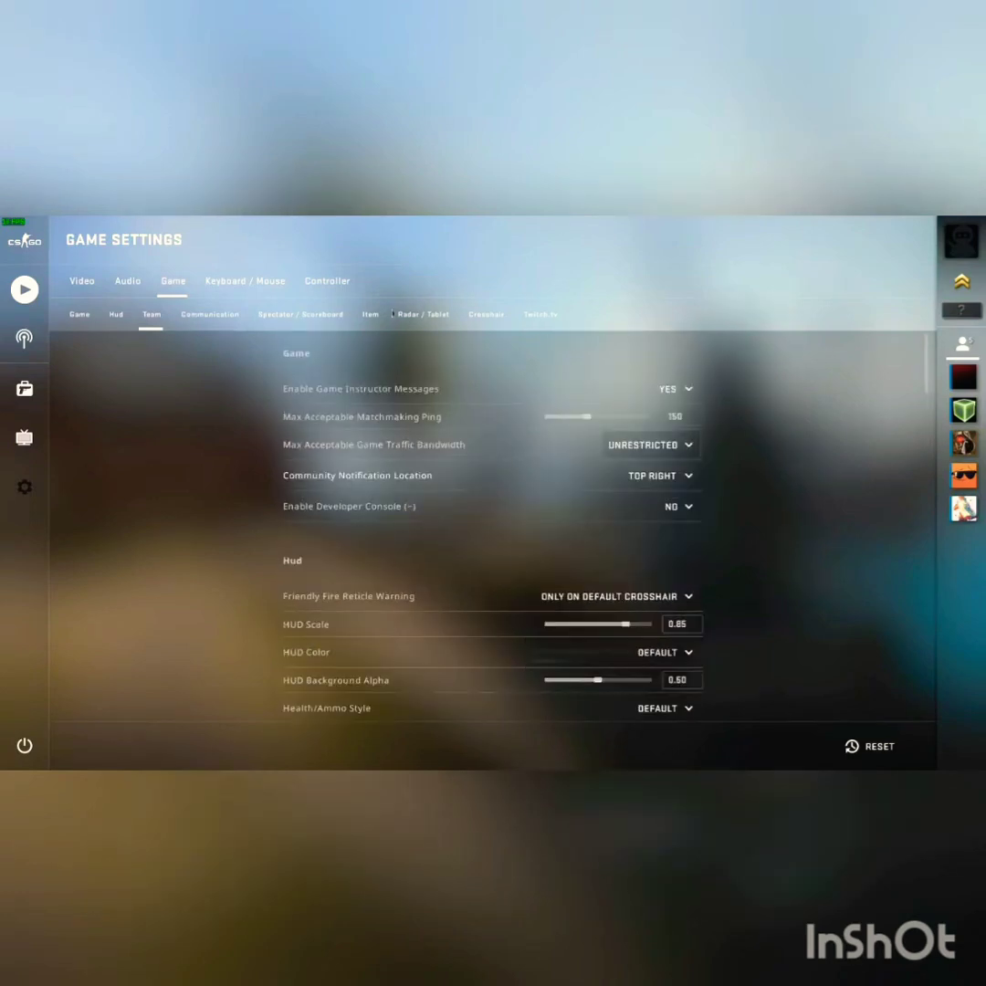
pyautogui.click(210, 315)
pyautogui.click(313, 316)
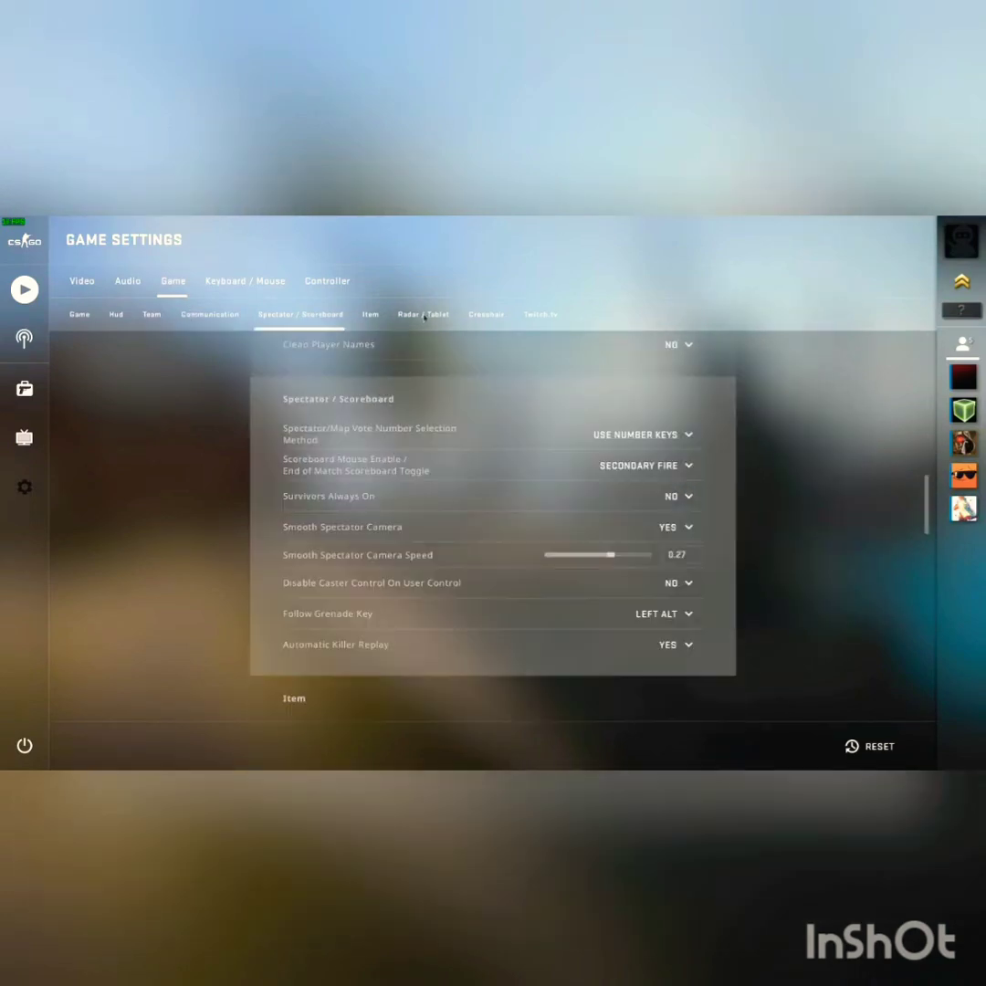
pyautogui.click(369, 314)
pyautogui.click(476, 316)
pyautogui.click(537, 315)
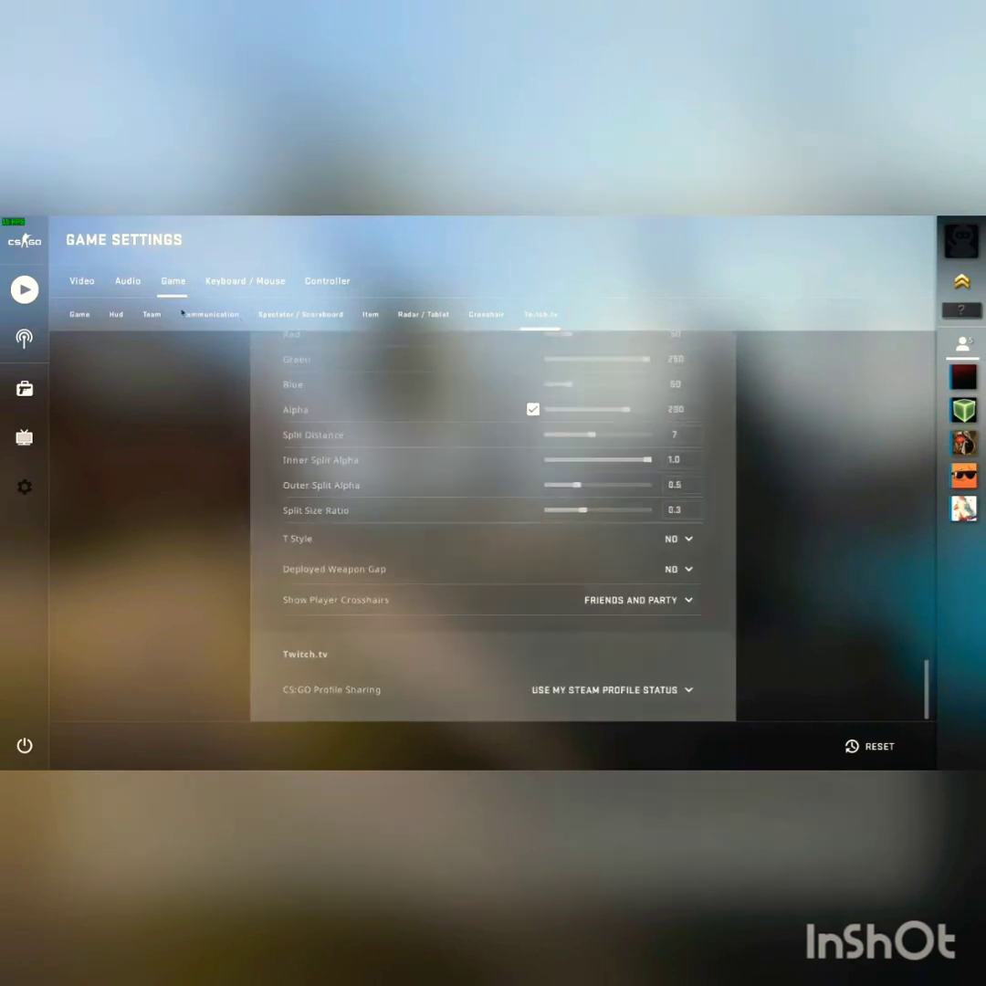
# - Review the keyboard and mouse settings, the advanced video options, the HUD edge positions and the Laptop Power Savings choices
pyautogui.click(253, 279)
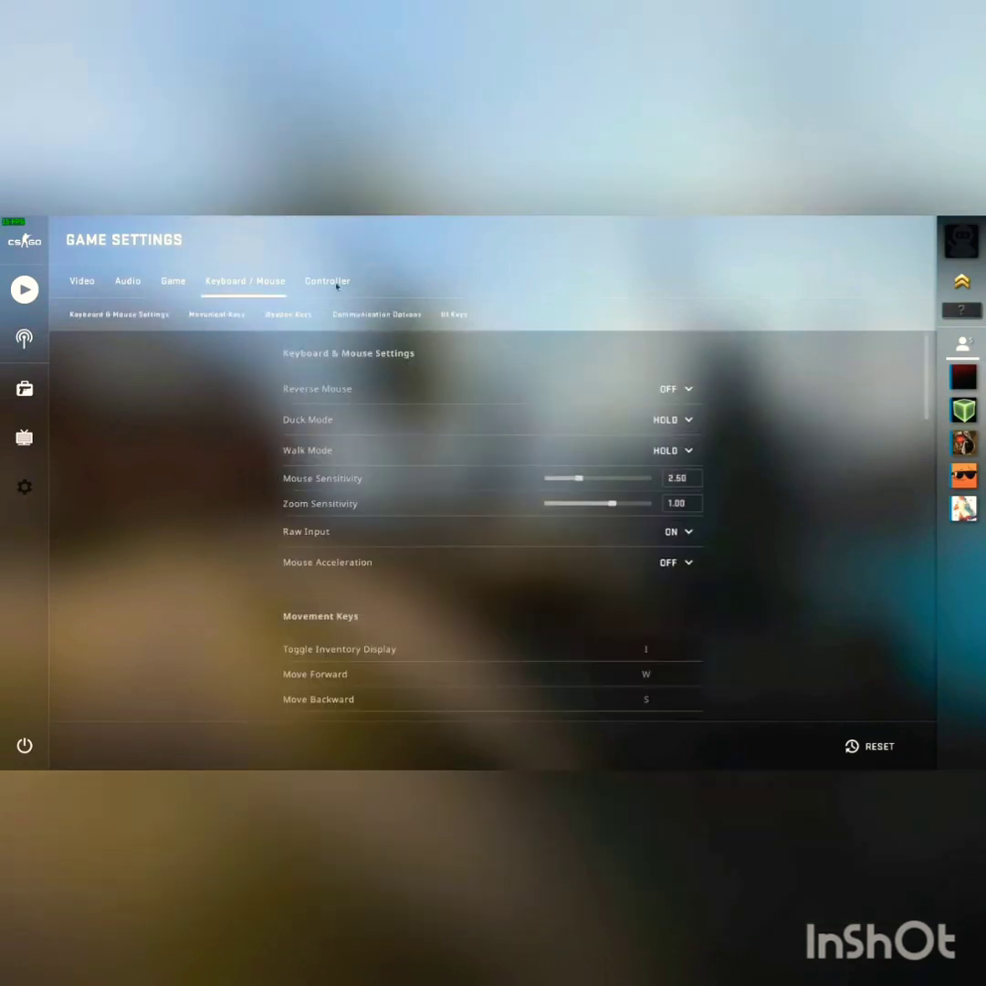
pyautogui.click(129, 282)
pyautogui.click(82, 281)
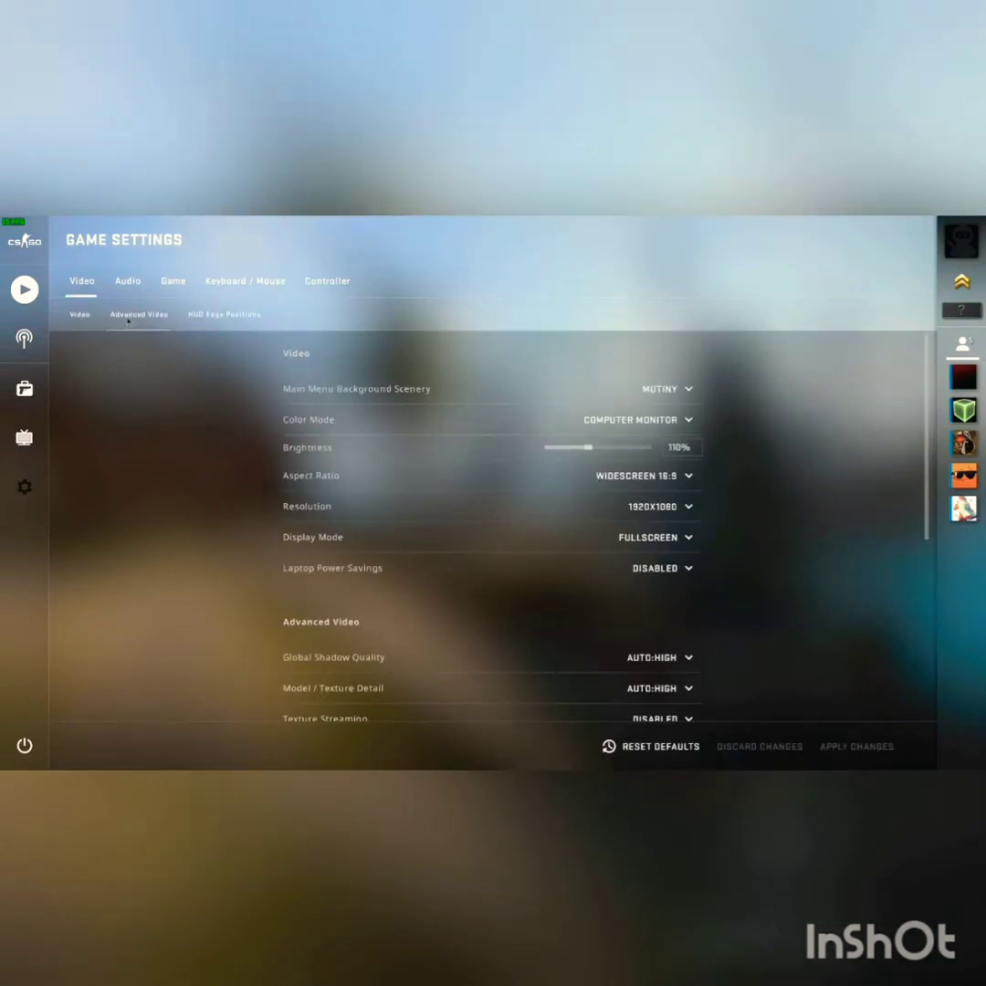
pyautogui.click(128, 318)
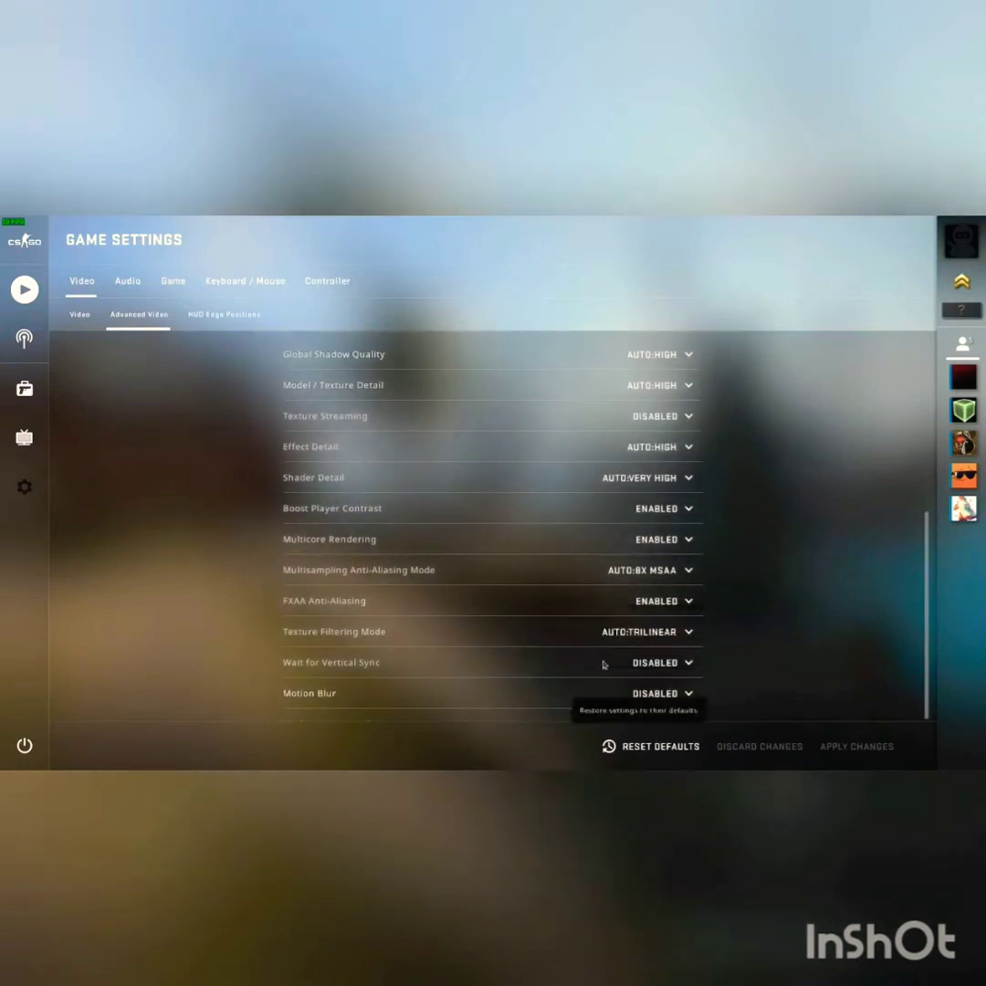
pyautogui.scroll(-2, 602, 665)
pyautogui.click(225, 314)
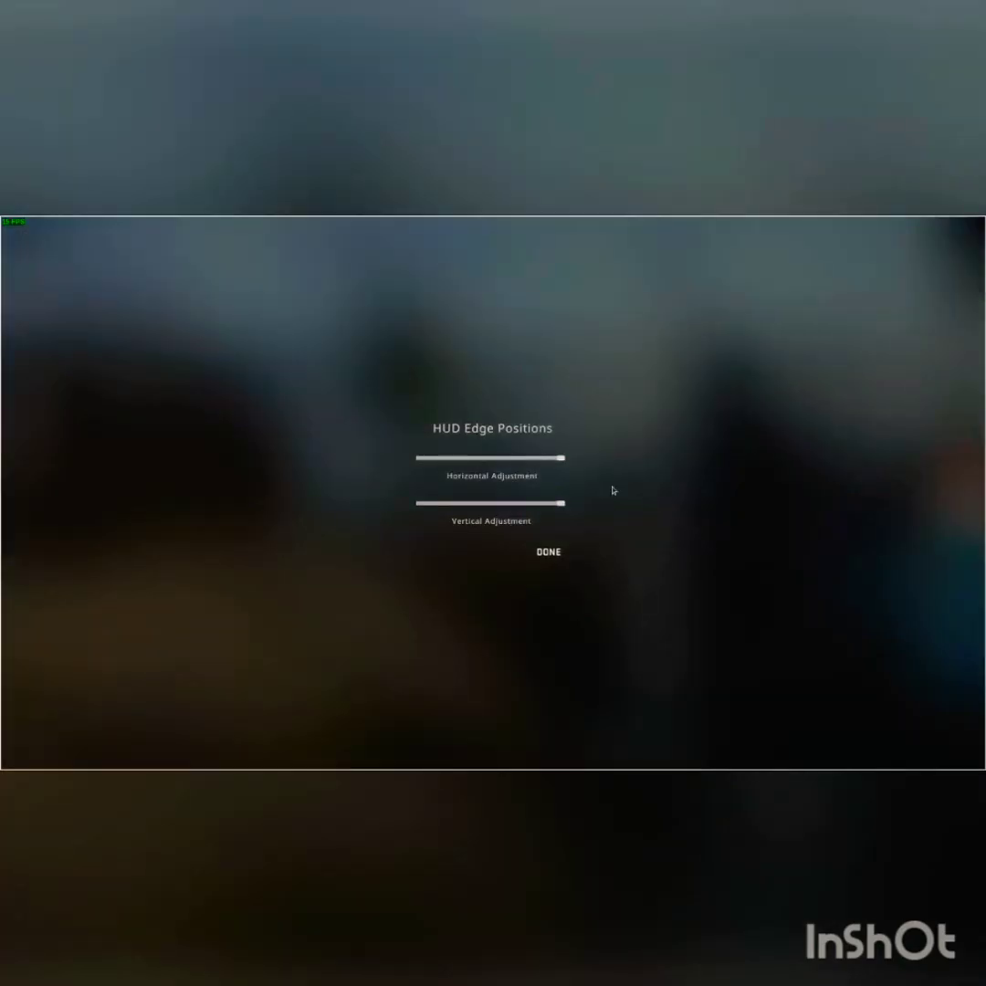
pyautogui.click(561, 550)
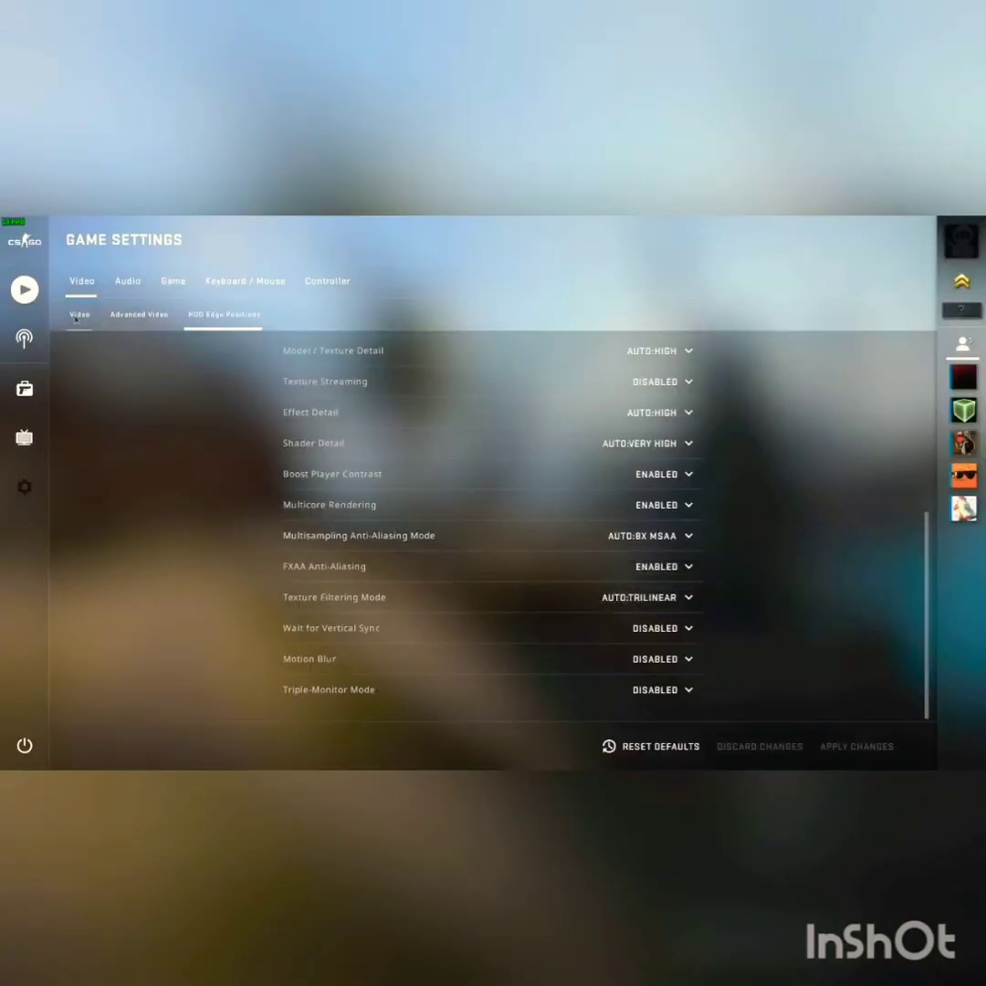
pyautogui.click(78, 315)
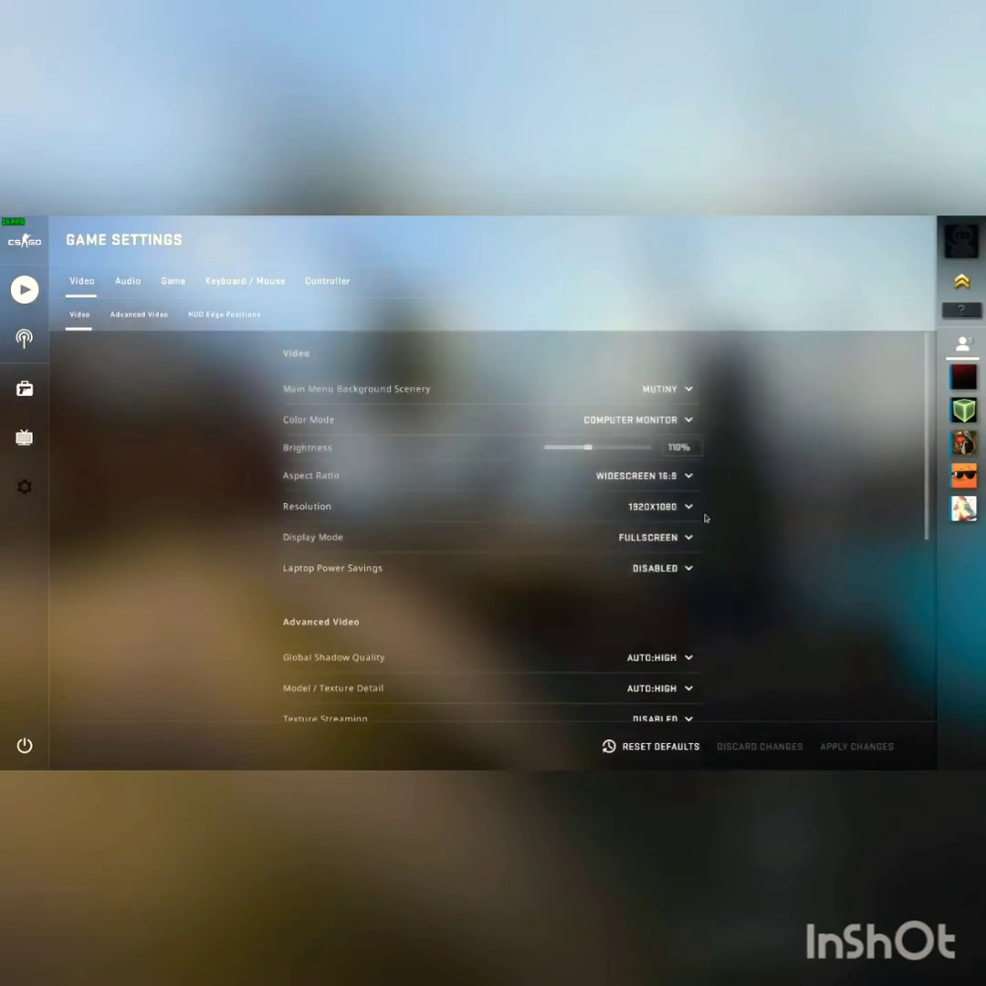
pyautogui.click(663, 569)
pyautogui.click(800, 560)
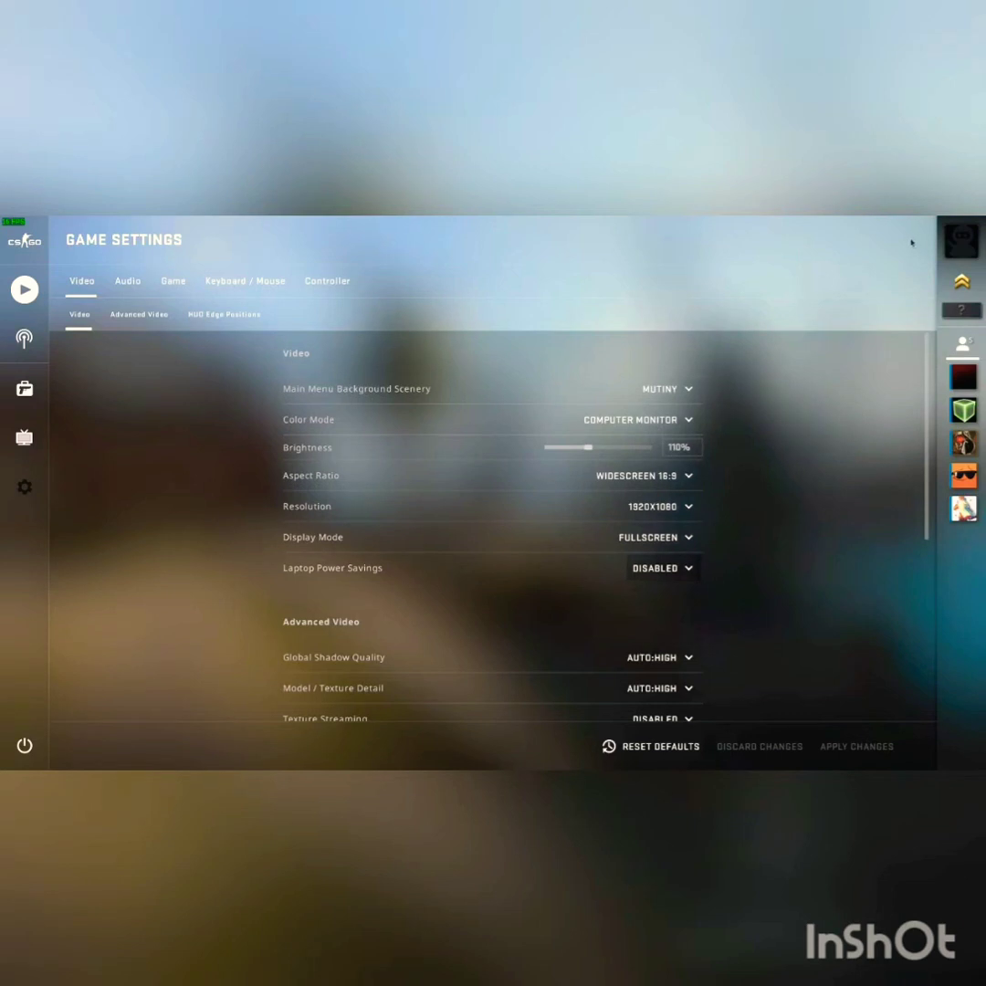
# - Browse the official matchmaking modes and start a Deathmatch search on the Dust II map
pyautogui.click(25, 290)
pyautogui.click(234, 313)
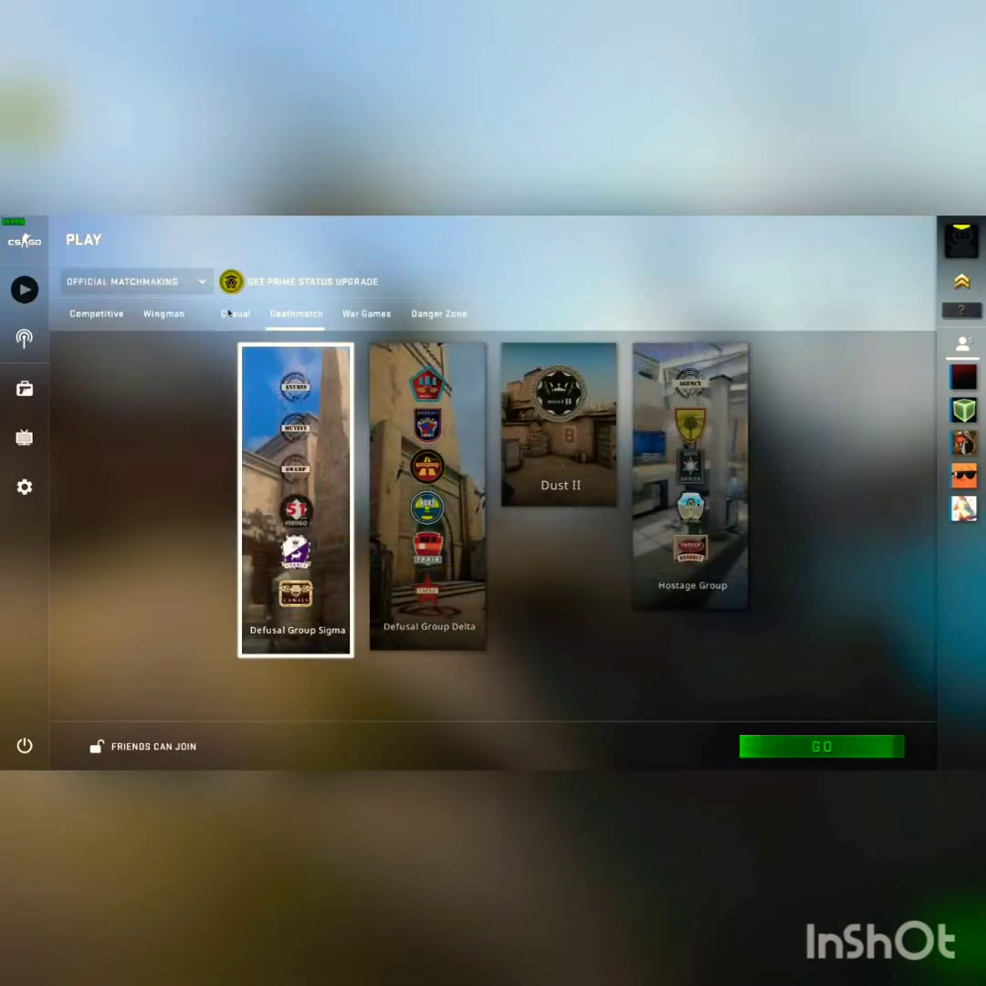
pyautogui.click(461, 317)
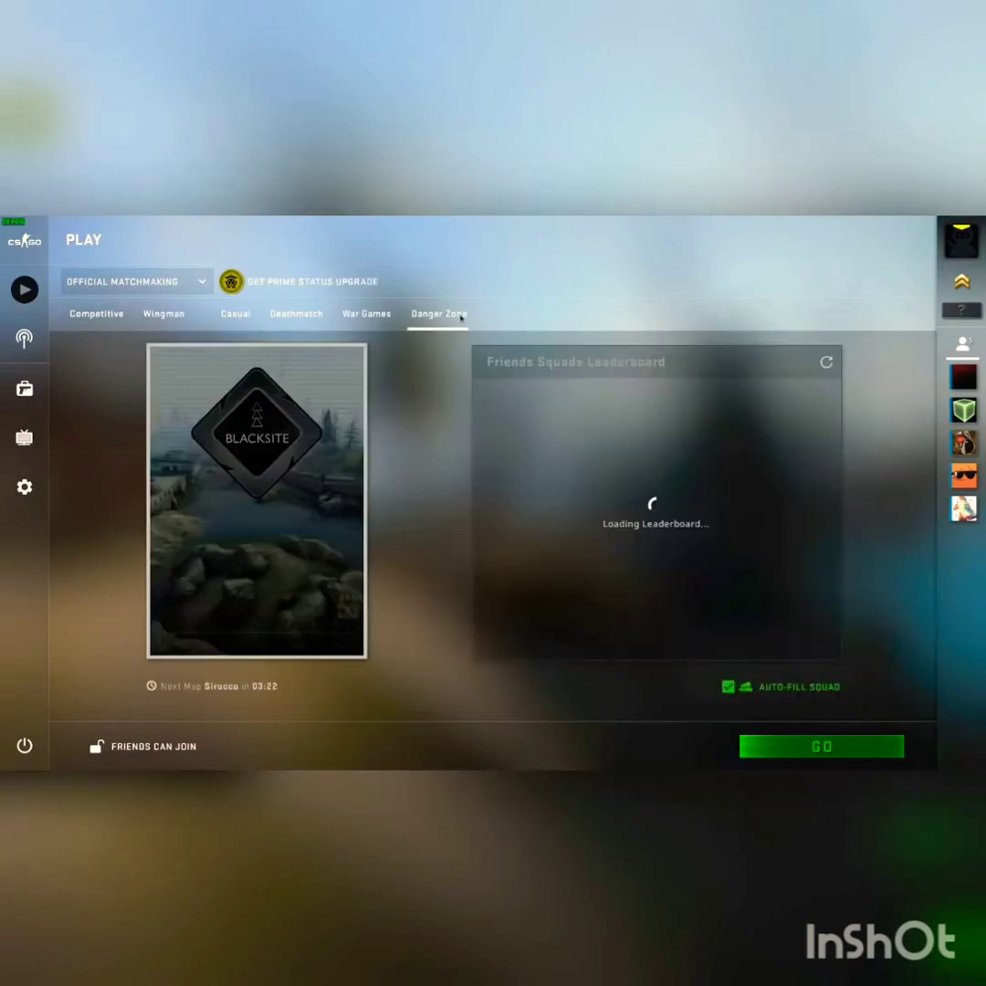
pyautogui.click(352, 316)
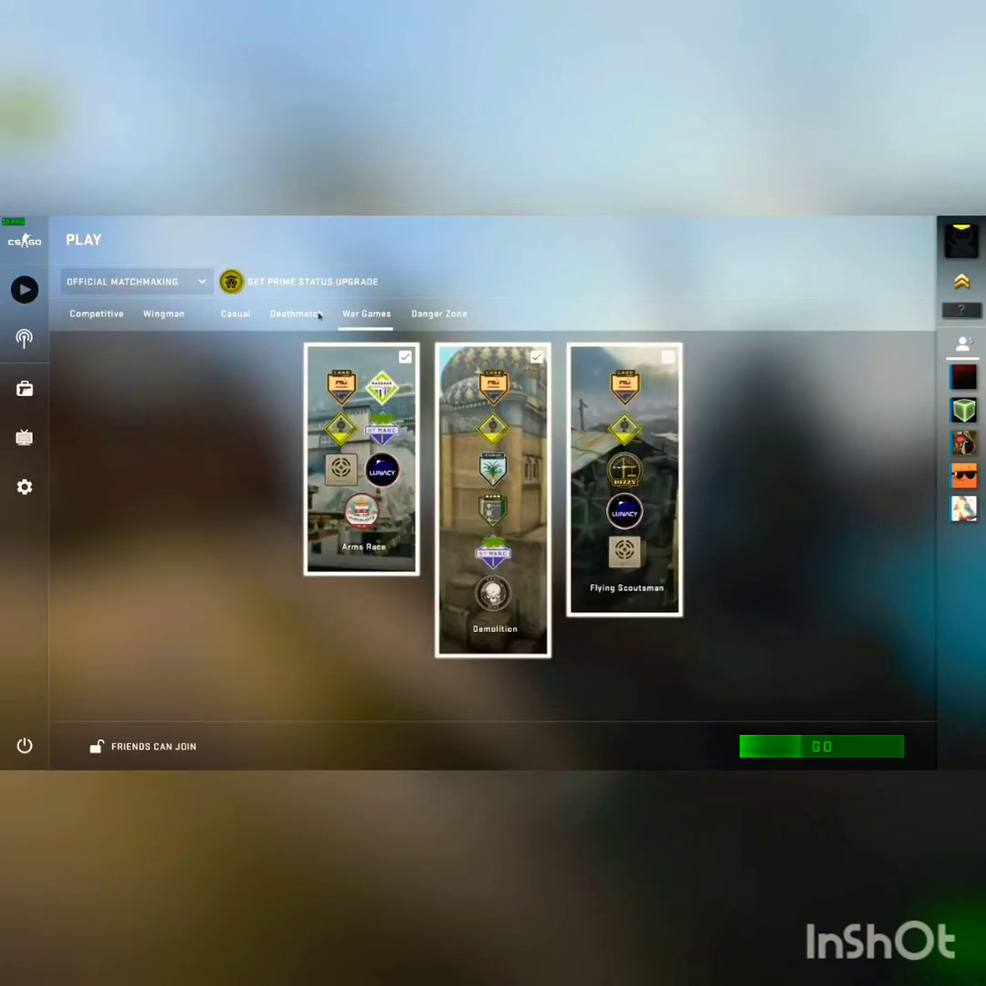
pyautogui.click(296, 314)
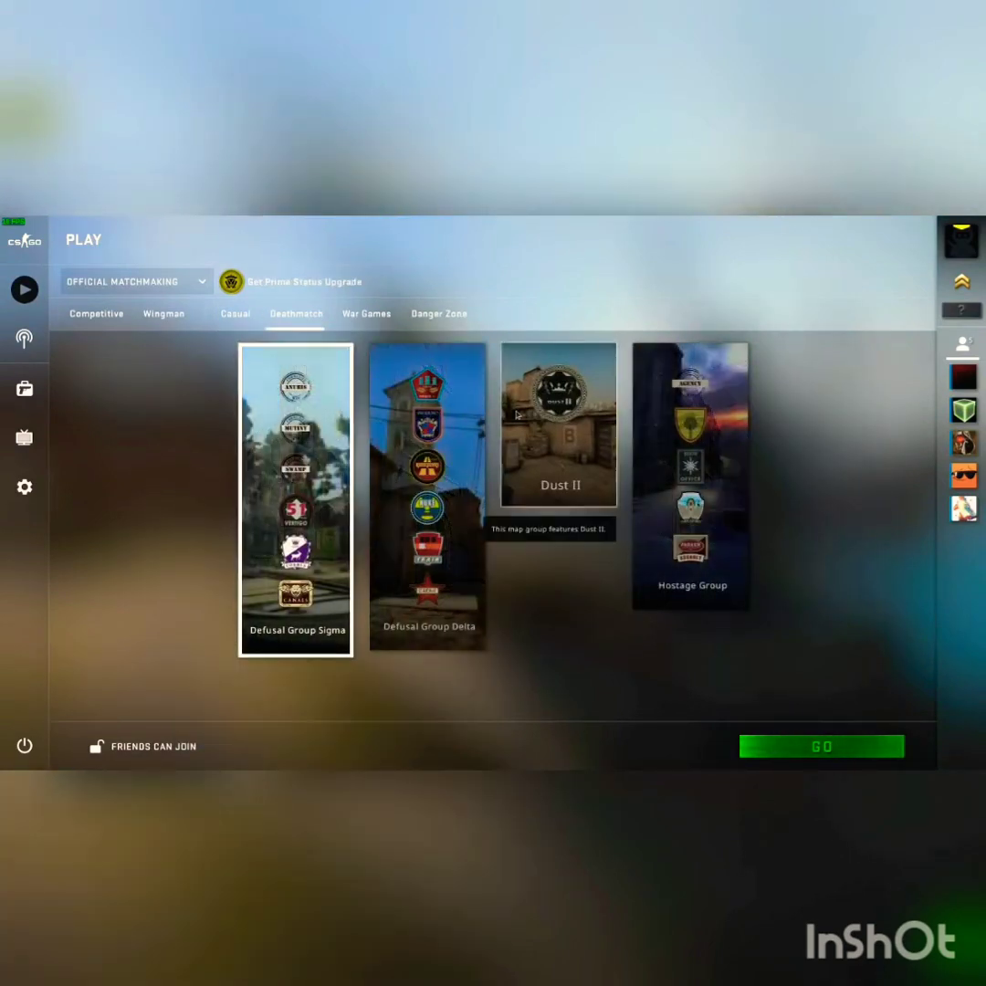
pyautogui.click(559, 424)
pyautogui.click(776, 747)
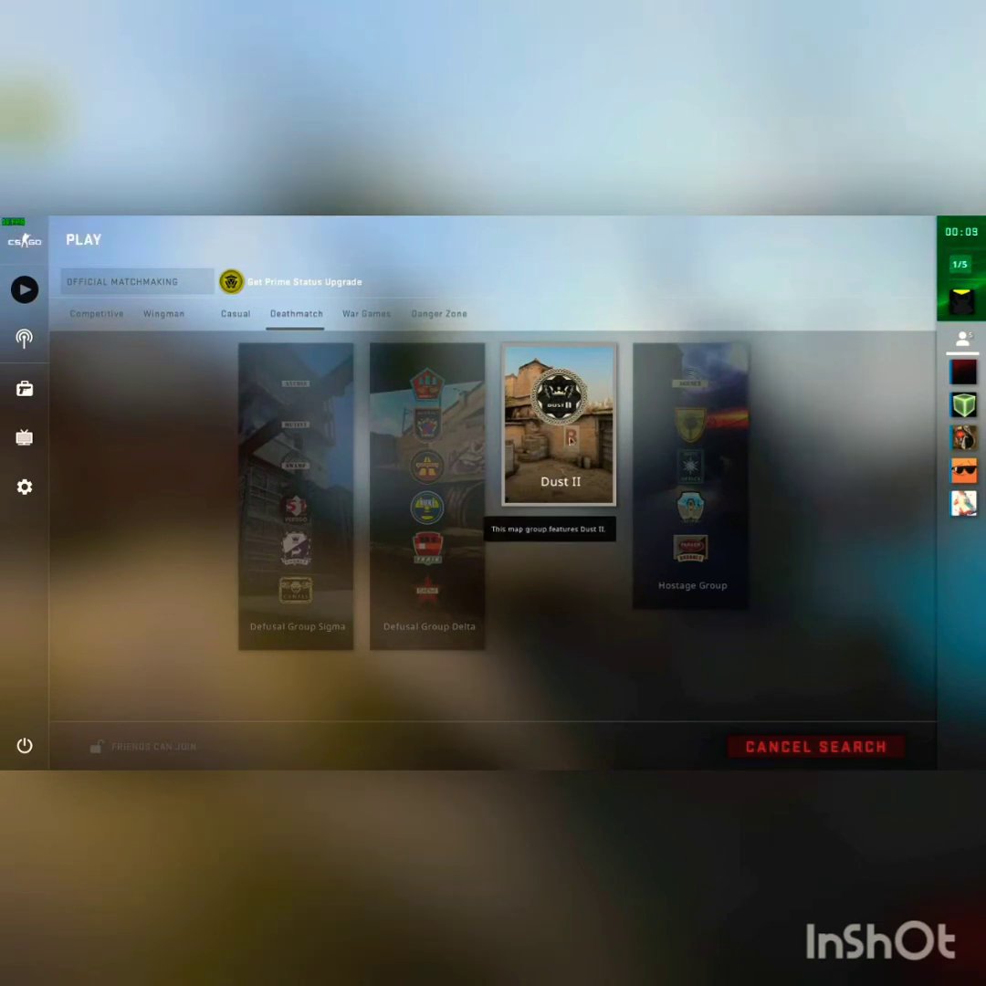
# - Switch to Google Chrome, download and keep the NVIDIA-Linux-x86_64-430.09.run driver file, and open the downloads list
pyautogui.hotkey('alt', 'Tab')
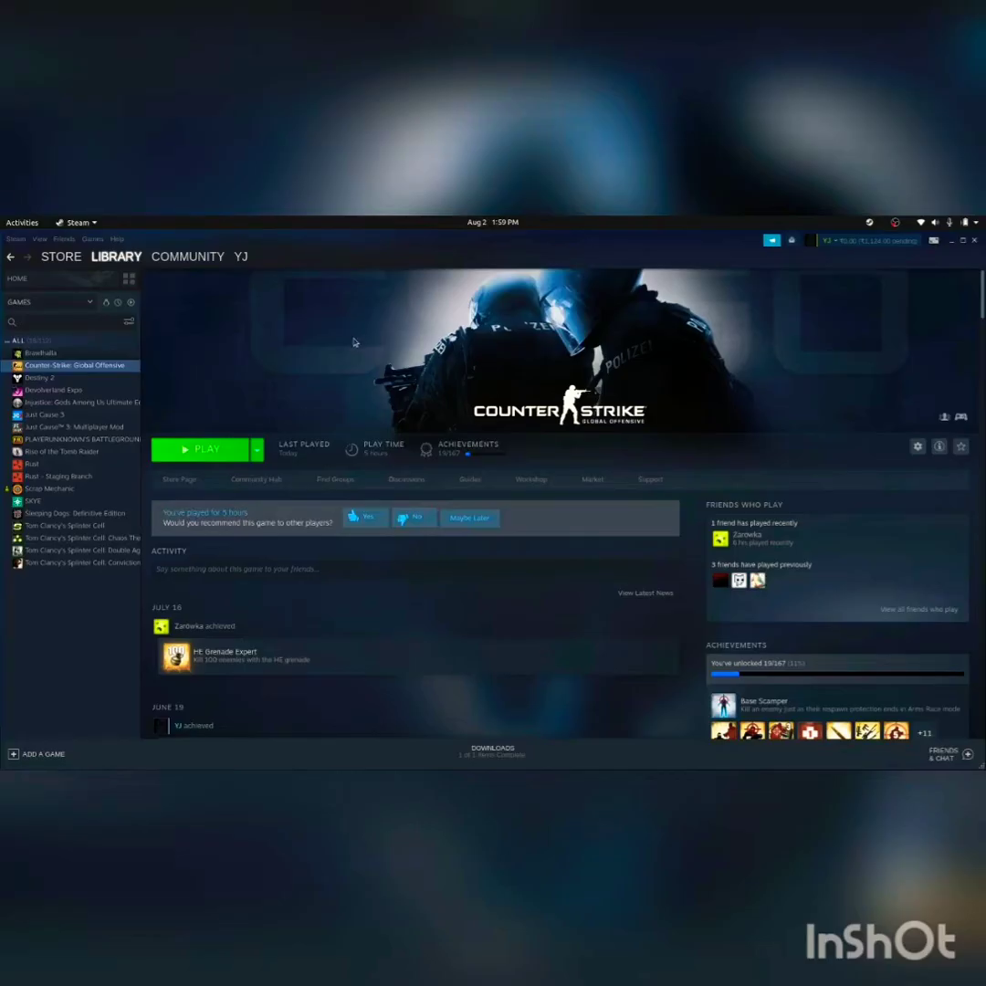
pyautogui.hotkey('alt', 'Tab')
pyautogui.hotkey('alt', 'Tab')
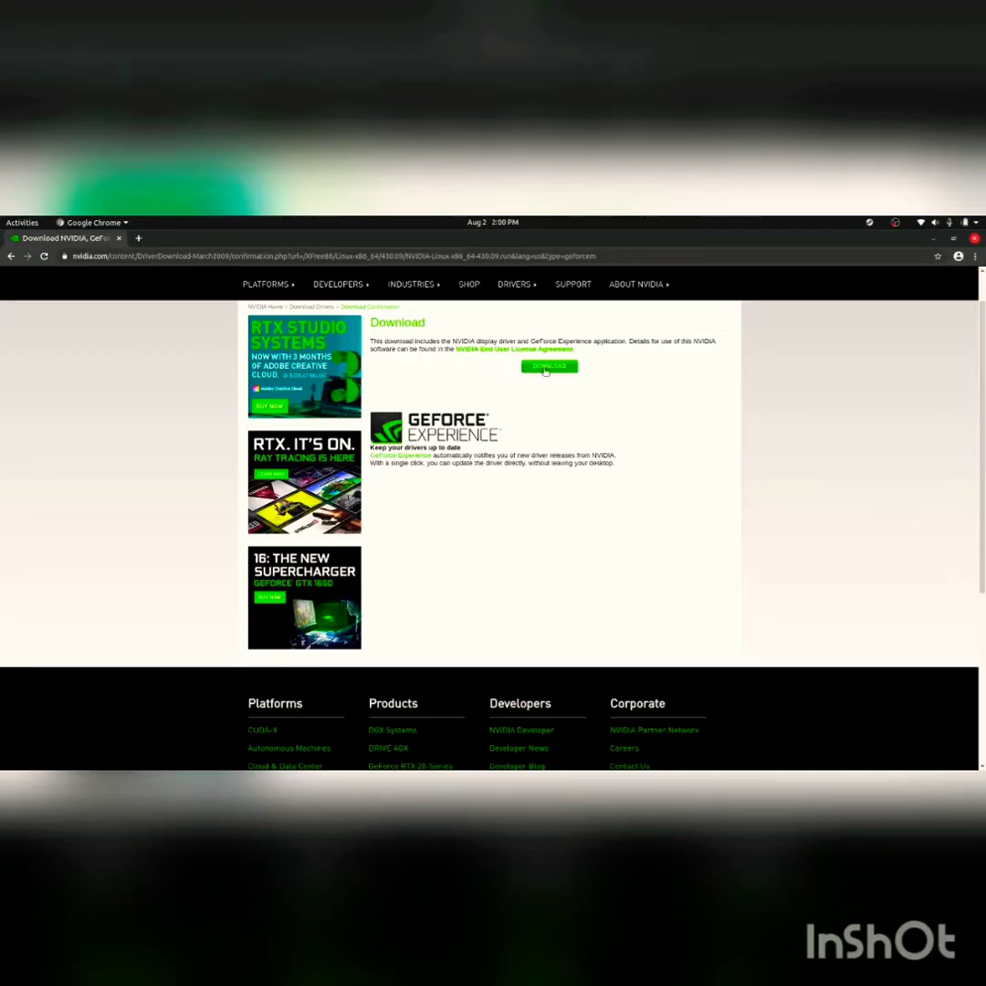
pyautogui.click(547, 367)
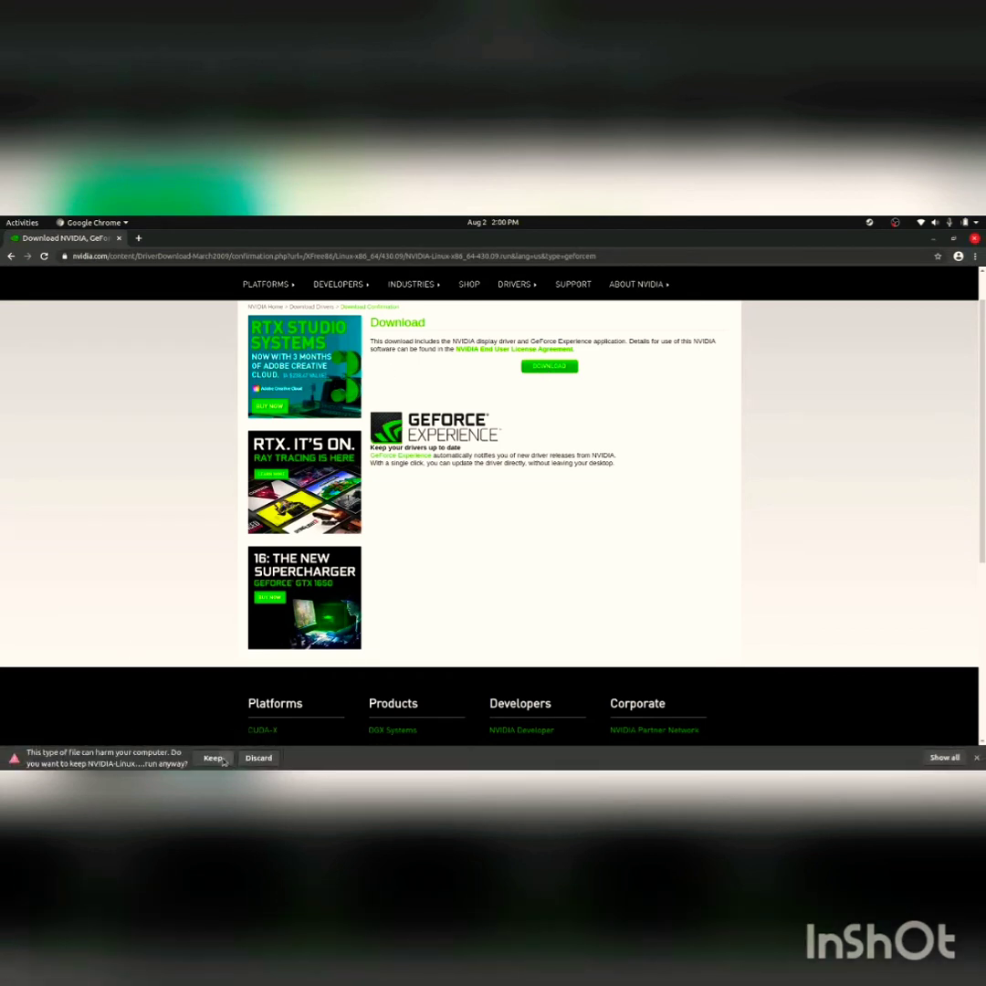
pyautogui.click(212, 758)
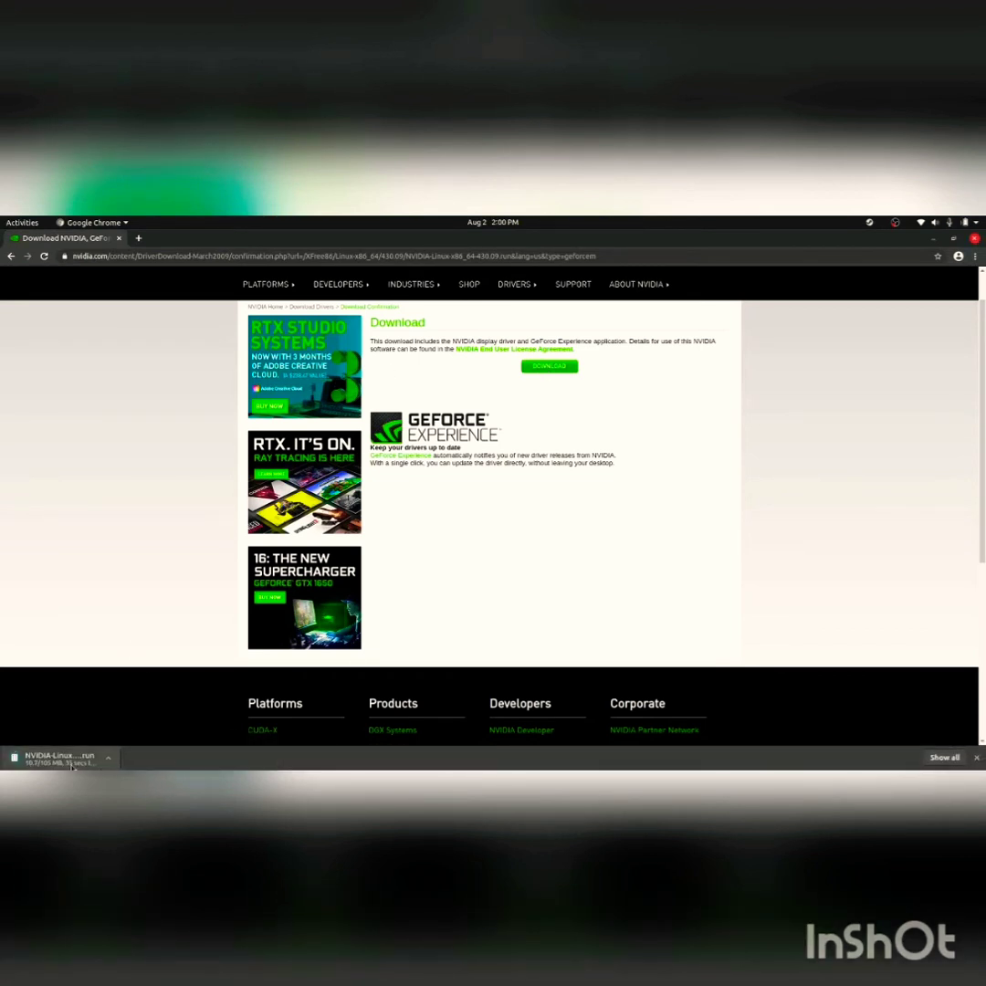
pyautogui.hotkey('ctrl', 'j')
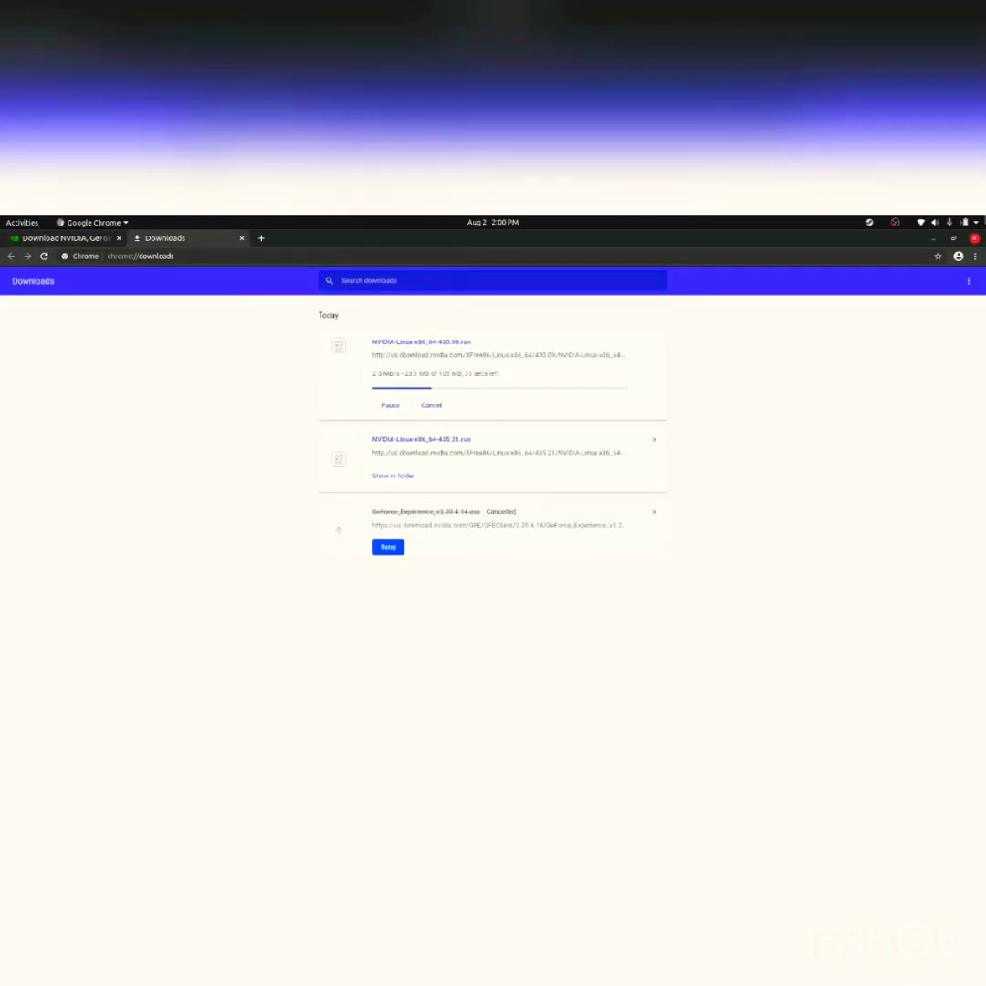
# - Switch back to Counter-Strike: Global Offensive, wait for the Dust II Deathmatch to load, and join the Counter-Terrorists
pyautogui.click(933, 239)
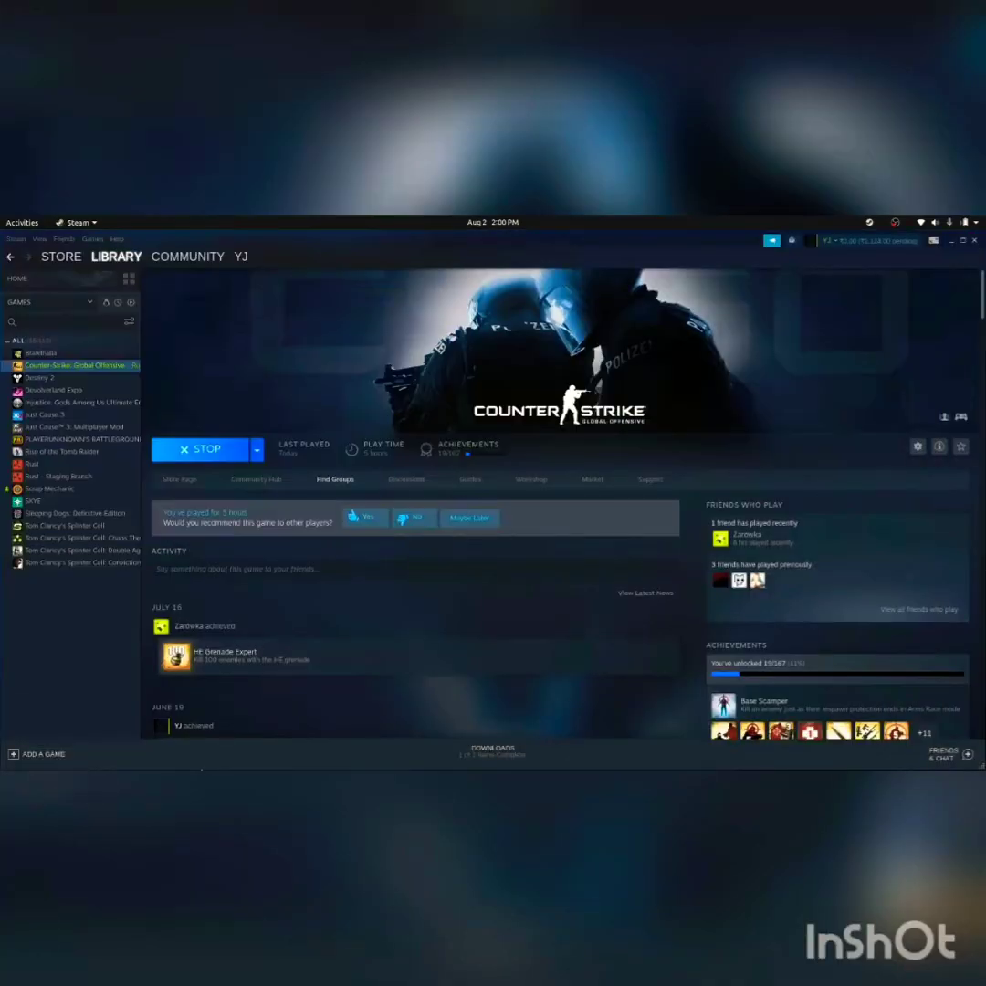
pyautogui.click(952, 241)
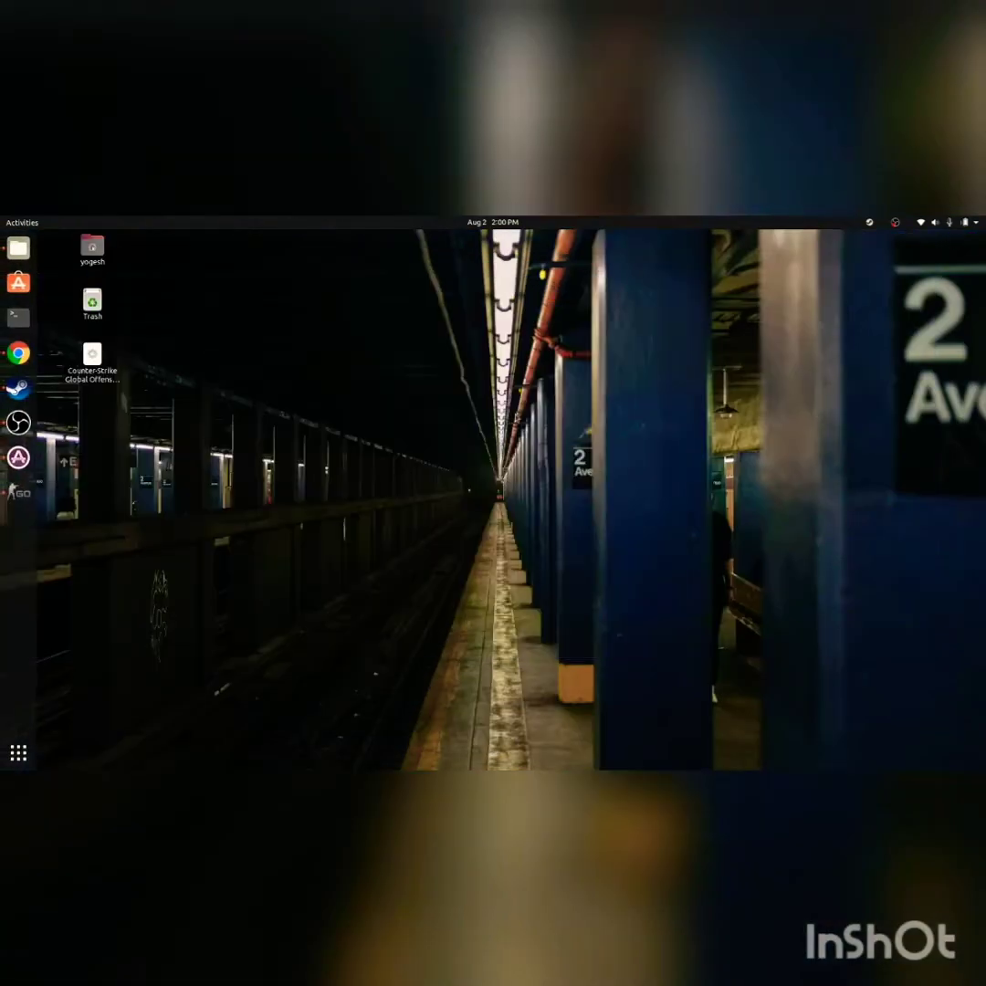
pyautogui.click(18, 493)
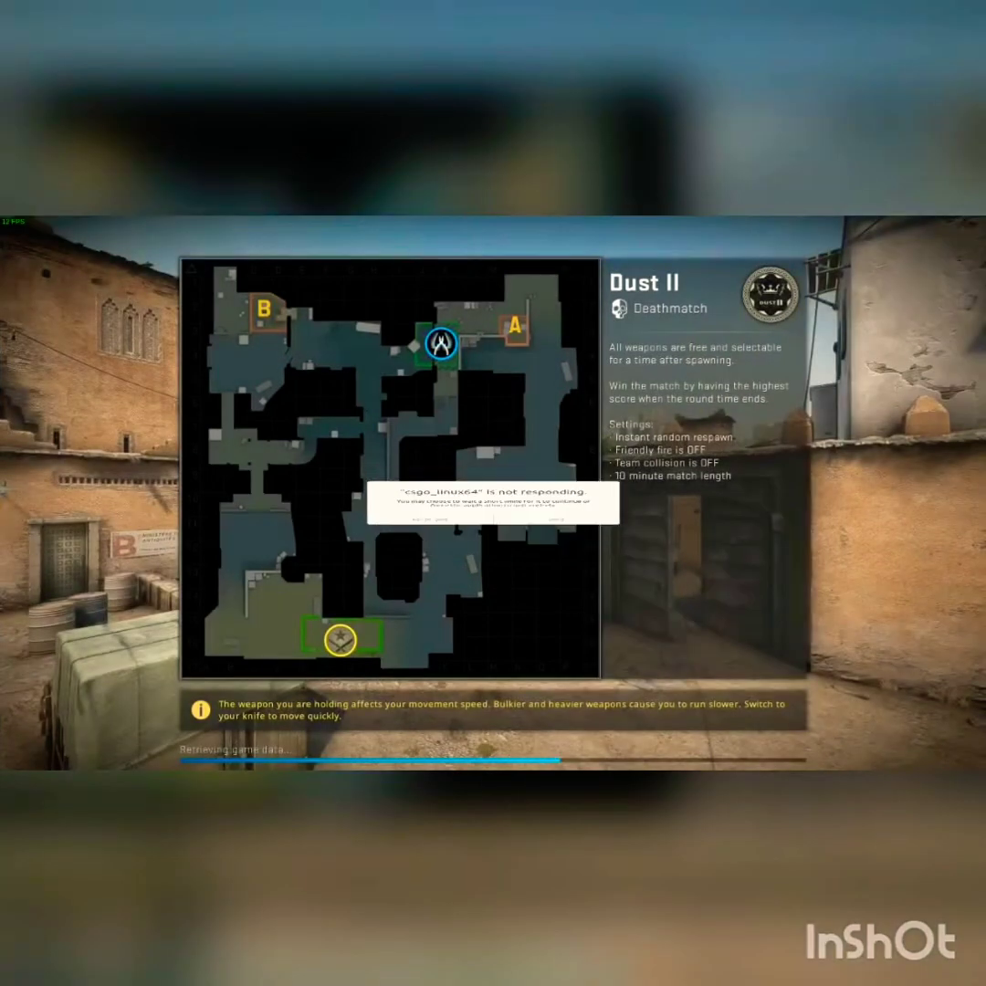
pyautogui.click(556, 540)
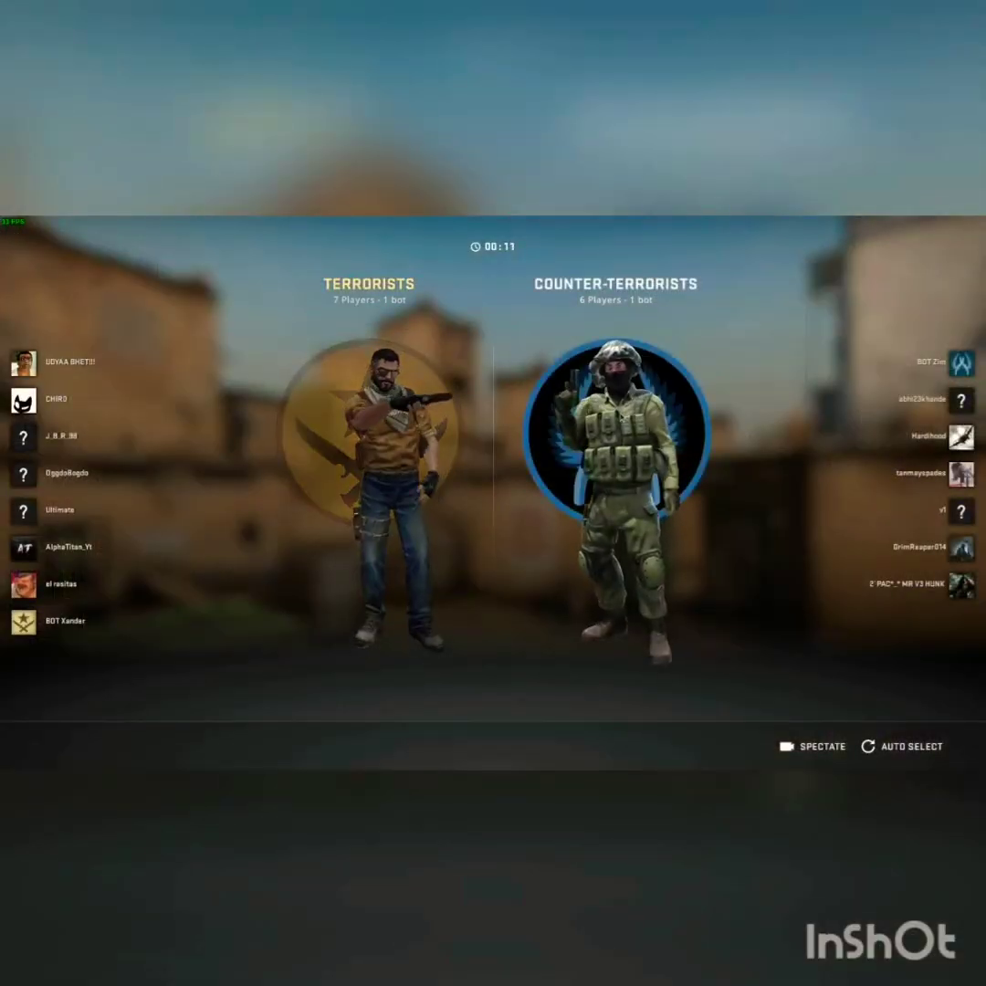
pyautogui.click(585, 329)
# - Buy the P90 from the SMG category during the remaining buy time
pyautogui.press('b')
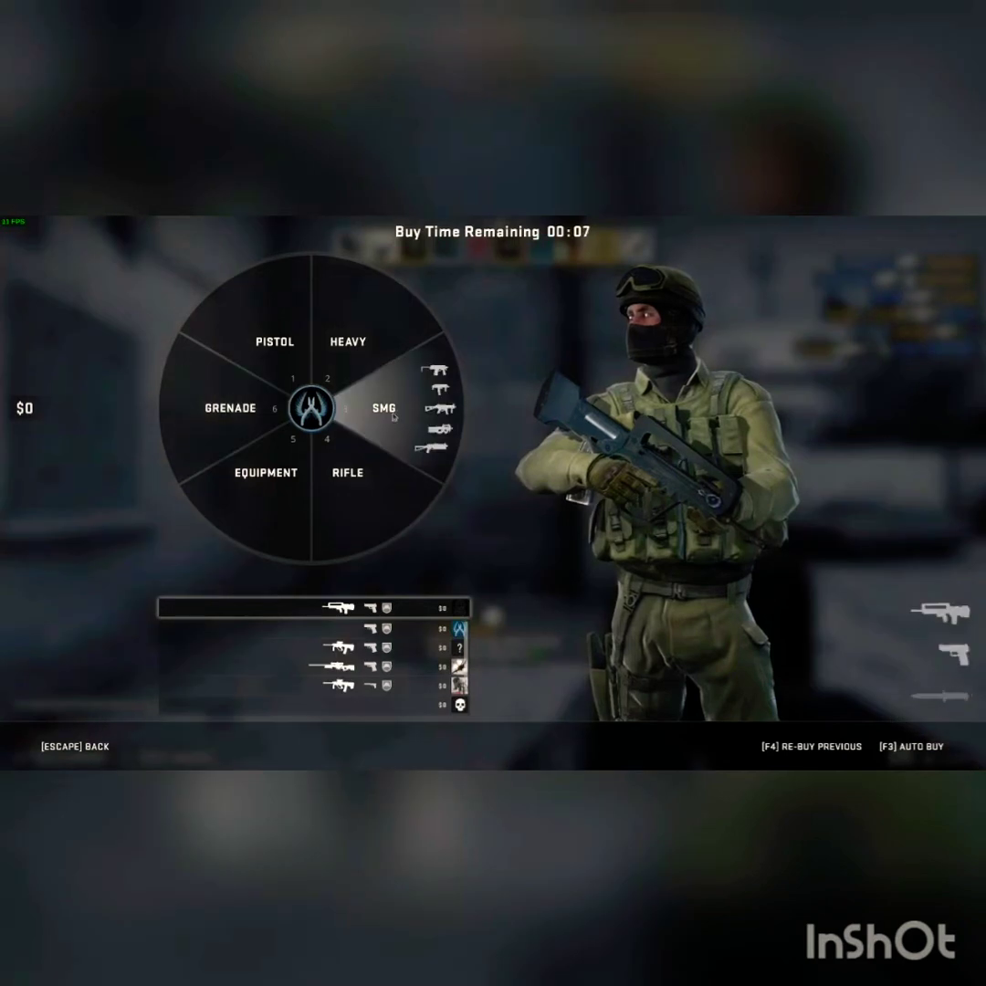
pyautogui.press('3')
pyautogui.press('4')
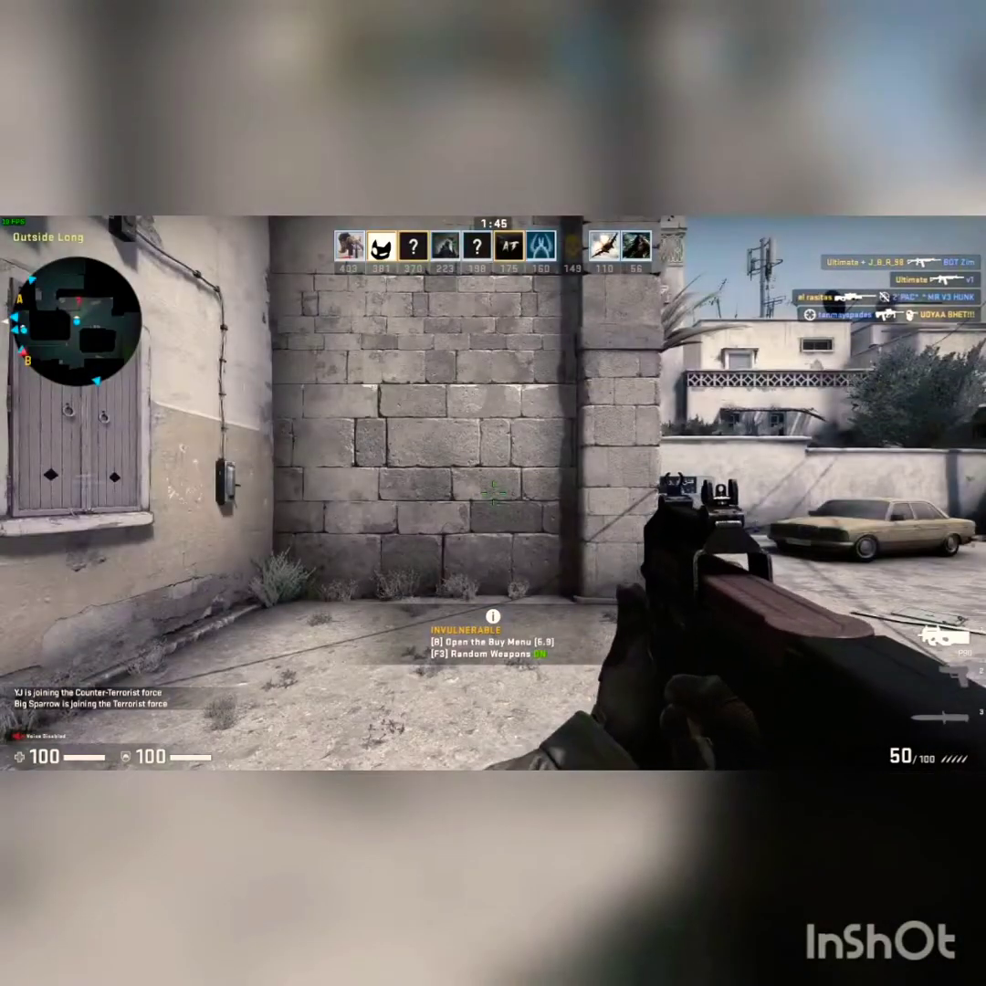
# - Advance with the P90 from Outside Long up the road to T Start, firing at the enemy on the way
pyautogui.press('w')
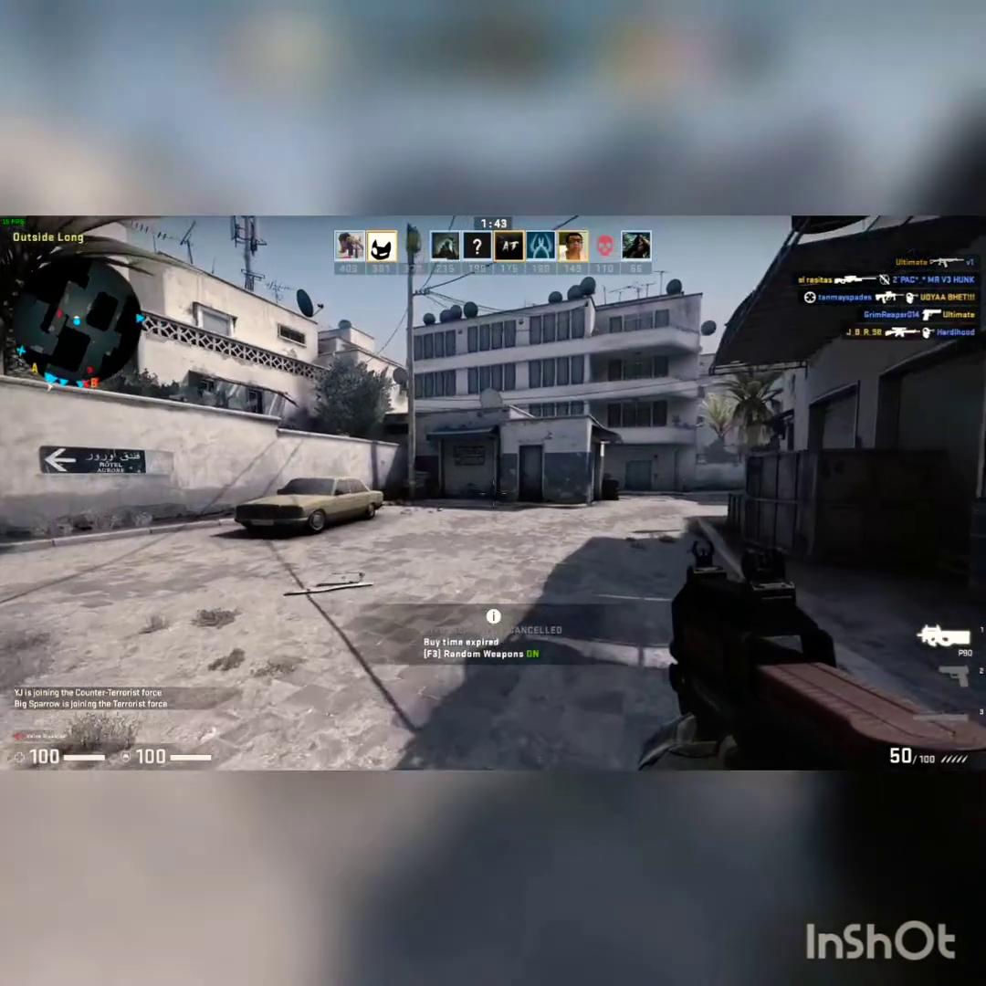
pyautogui.press('w')
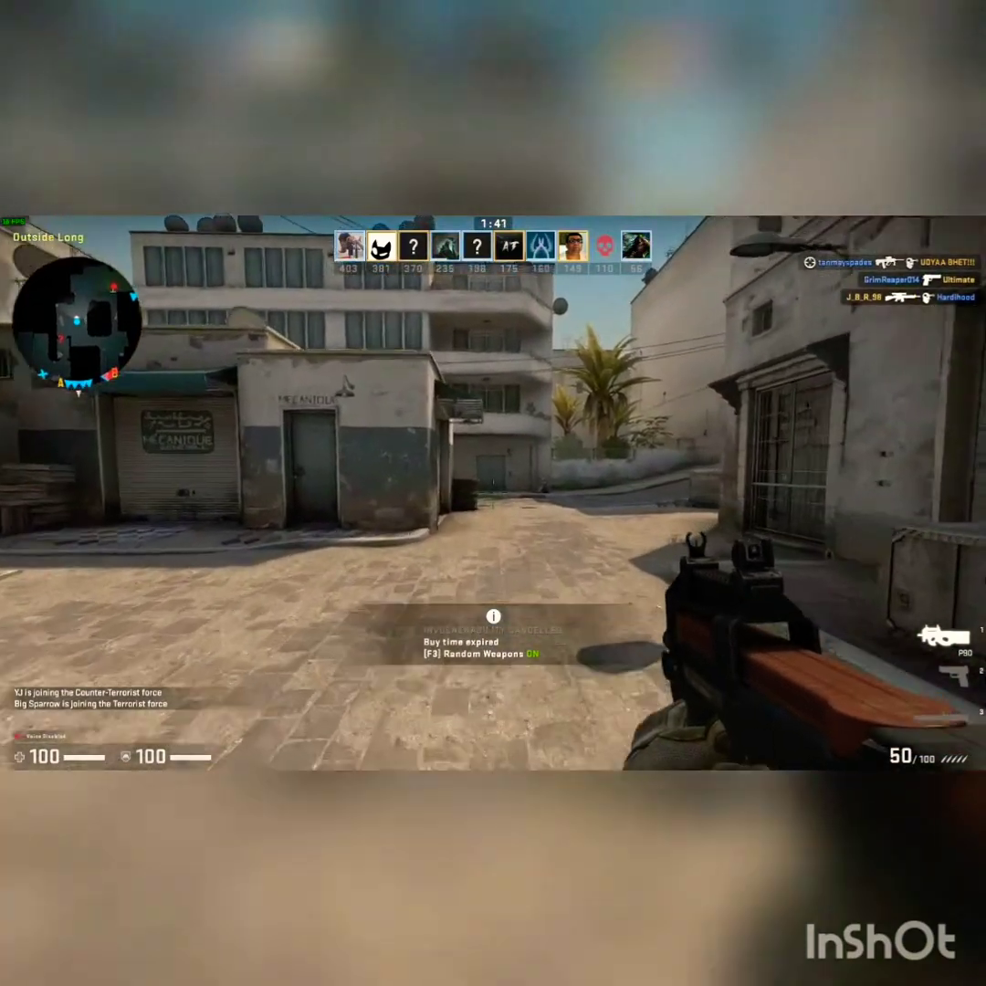
pyautogui.press('w')
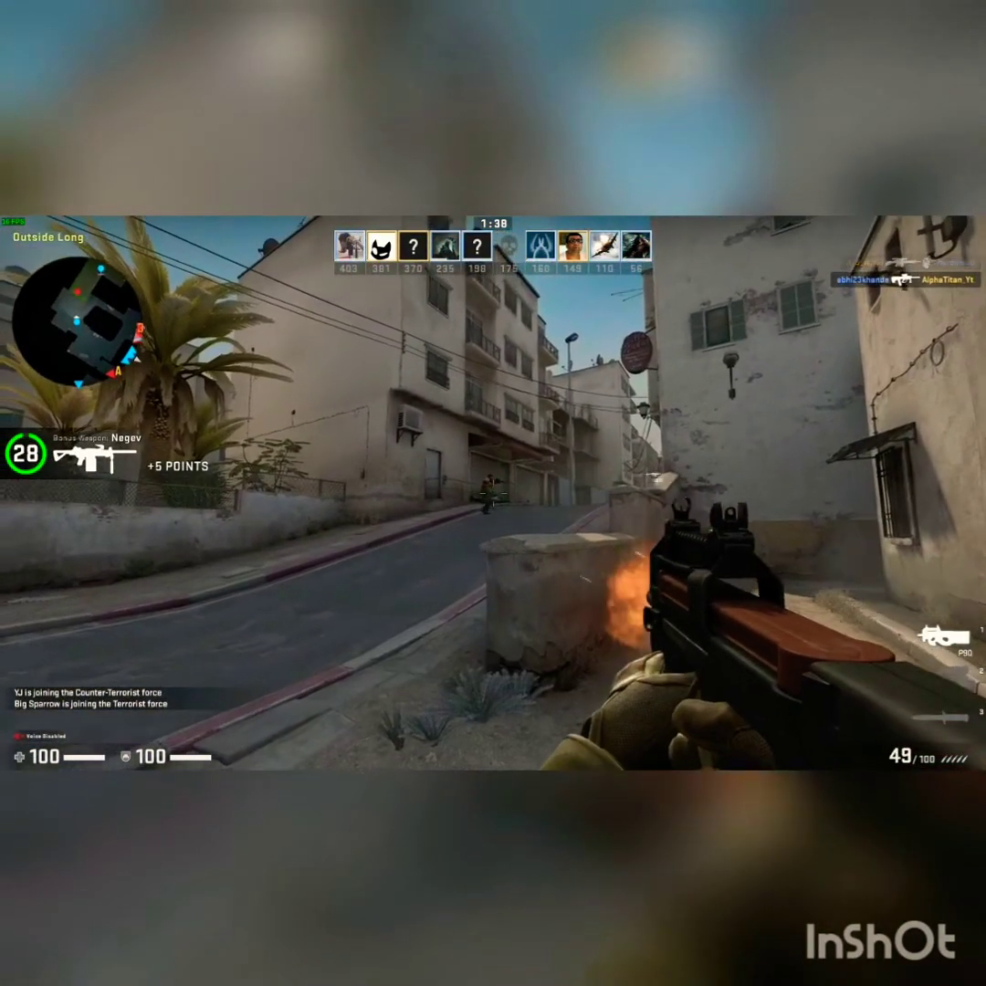
pyautogui.moveTo(493, 493); pyautogui.dragTo(493, 493)
pyautogui.press('w')
pyautogui.press('w')
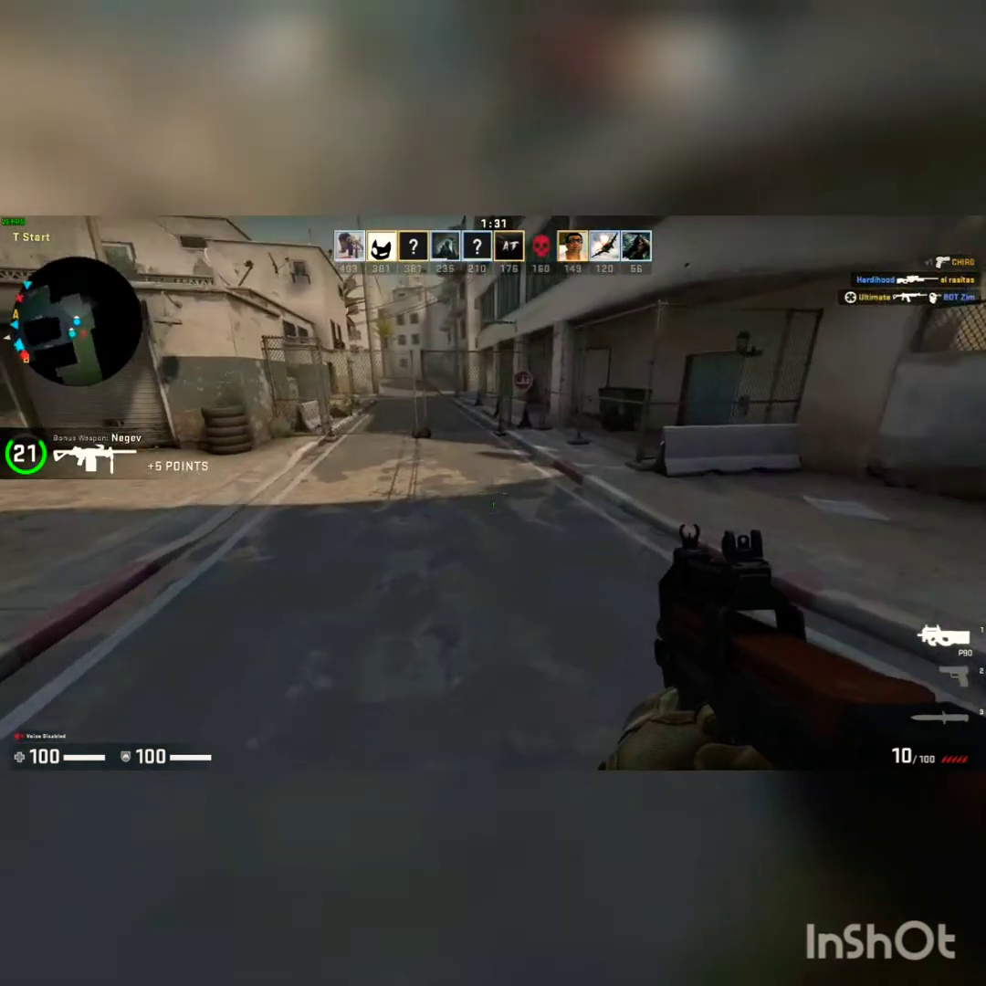
# - Open the match menu at T Start, resume the game, and keep moving around the Dust II map
pyautogui.press('Escape')
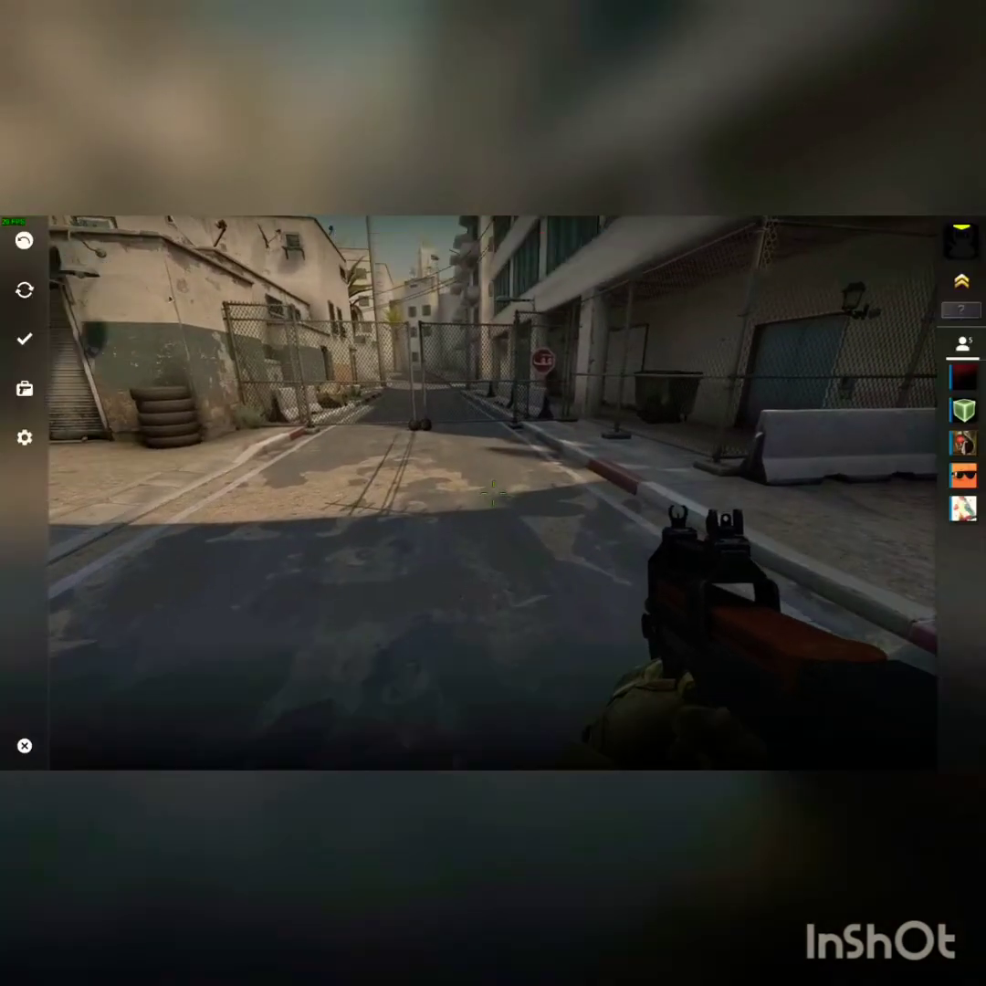
pyautogui.click(24, 240)
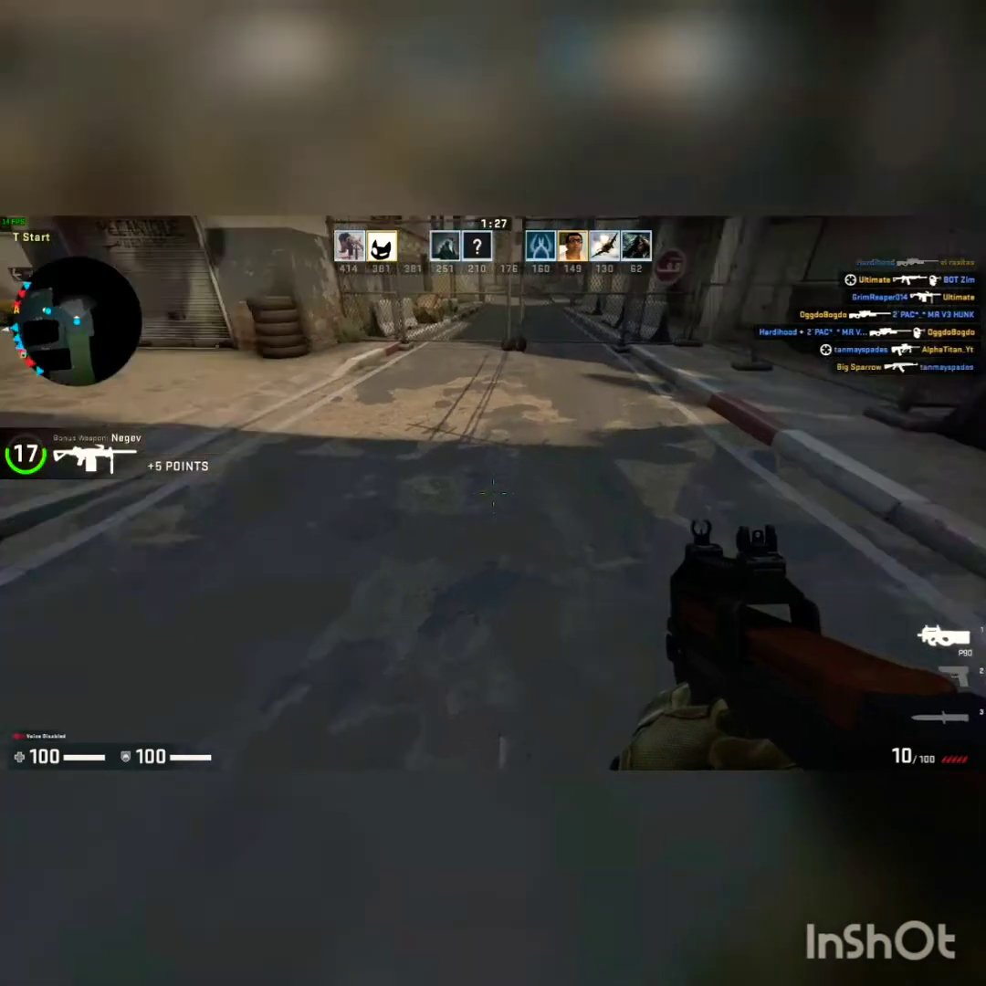
pyautogui.press('w')
pyautogui.press('w')
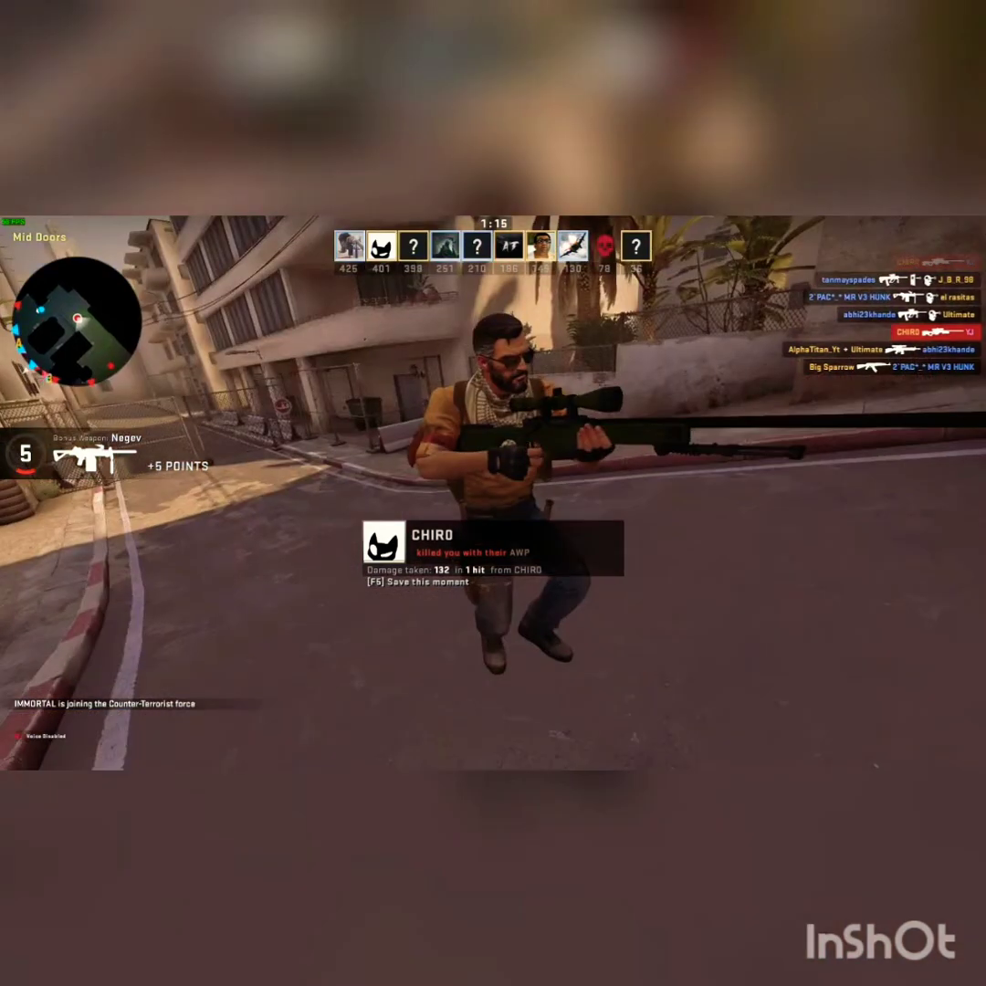
pyautogui.press('w')
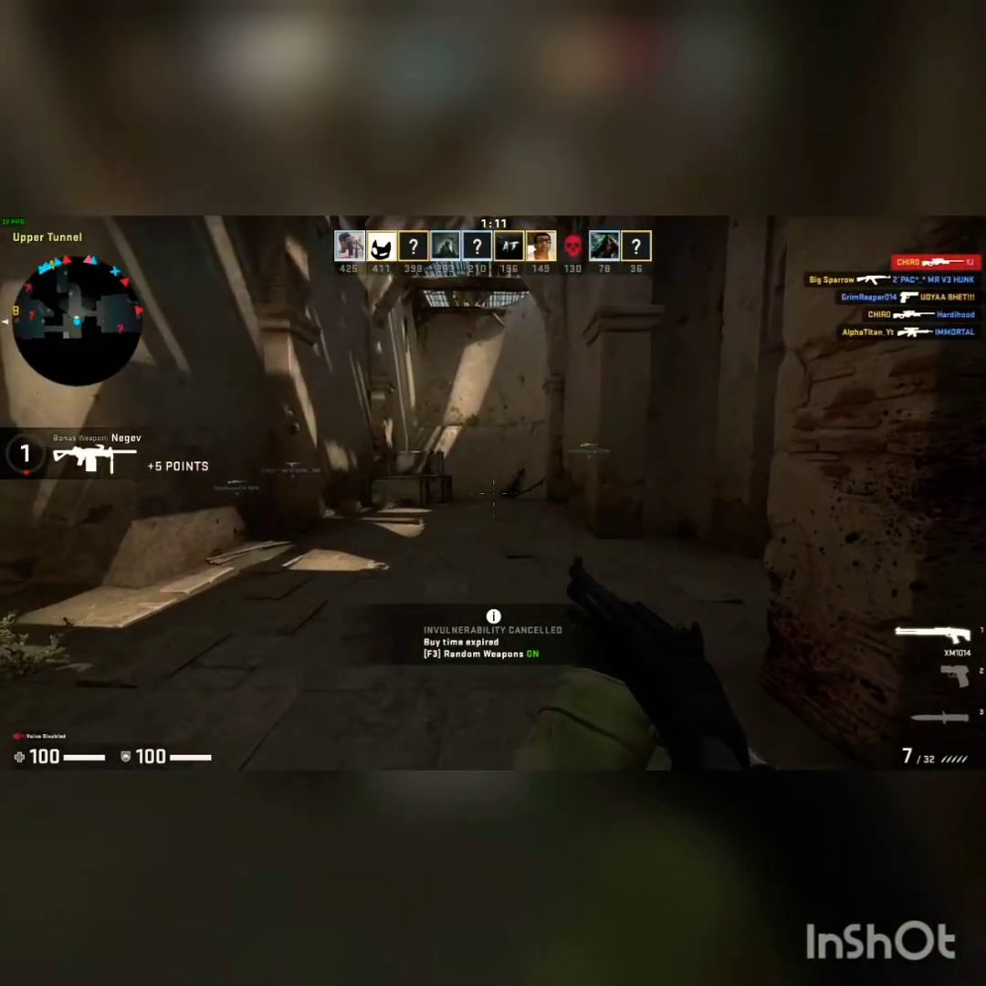
# - Leave the Deathmatch match and quit Counter-Strike: Global Offensive to the desktop
pyautogui.press('Escape')
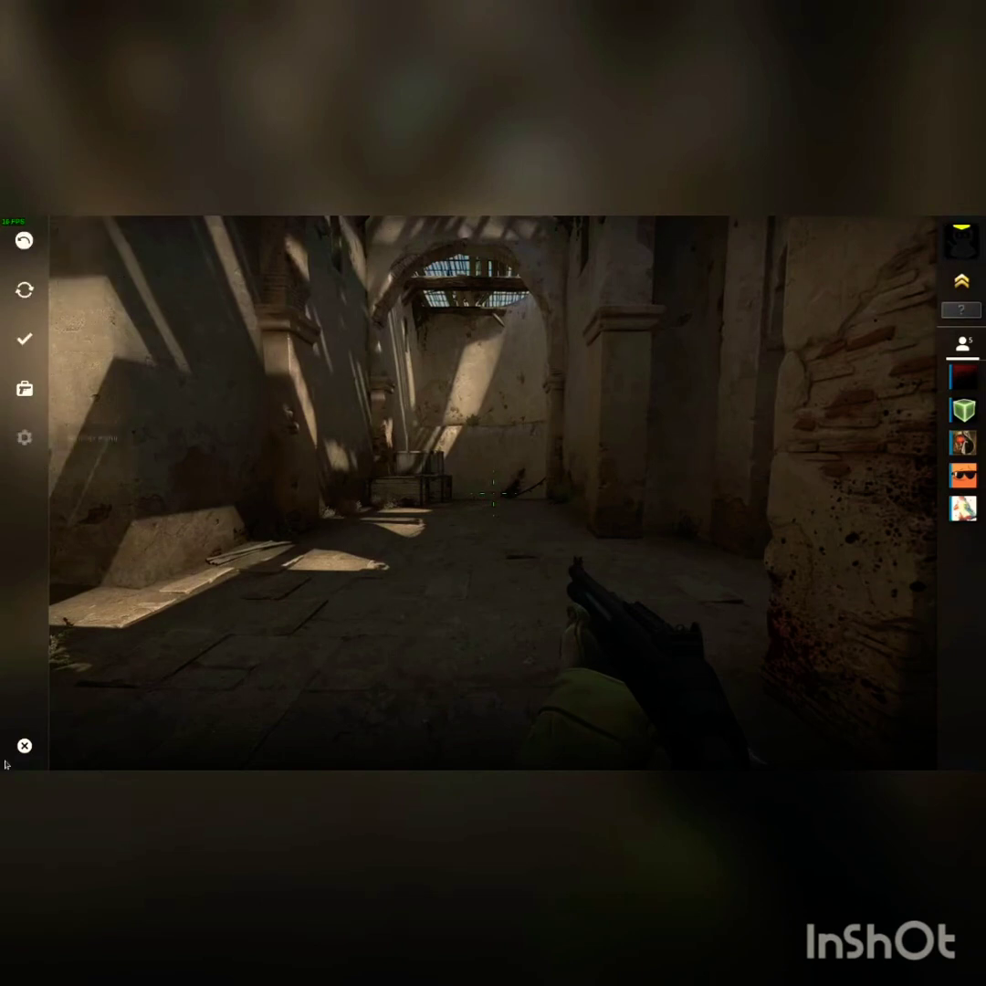
pyautogui.click(35, 746)
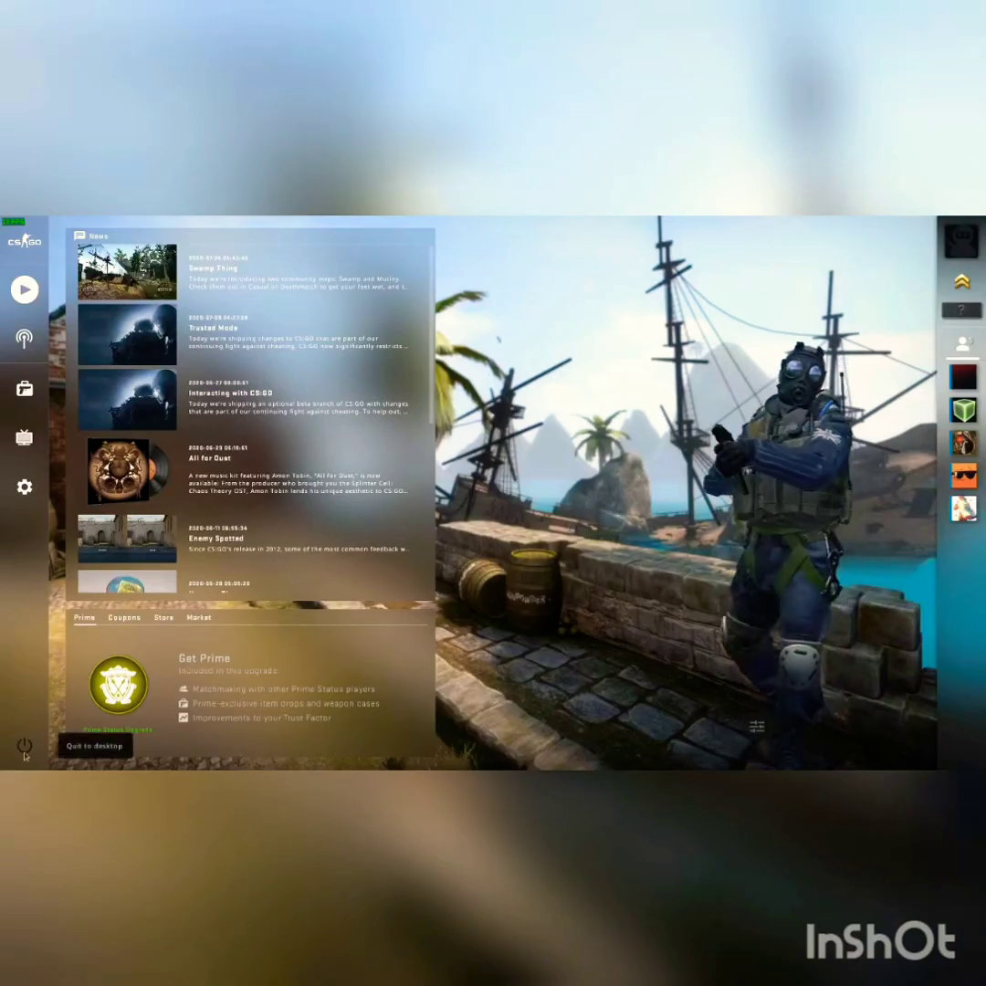
pyautogui.click(25, 749)
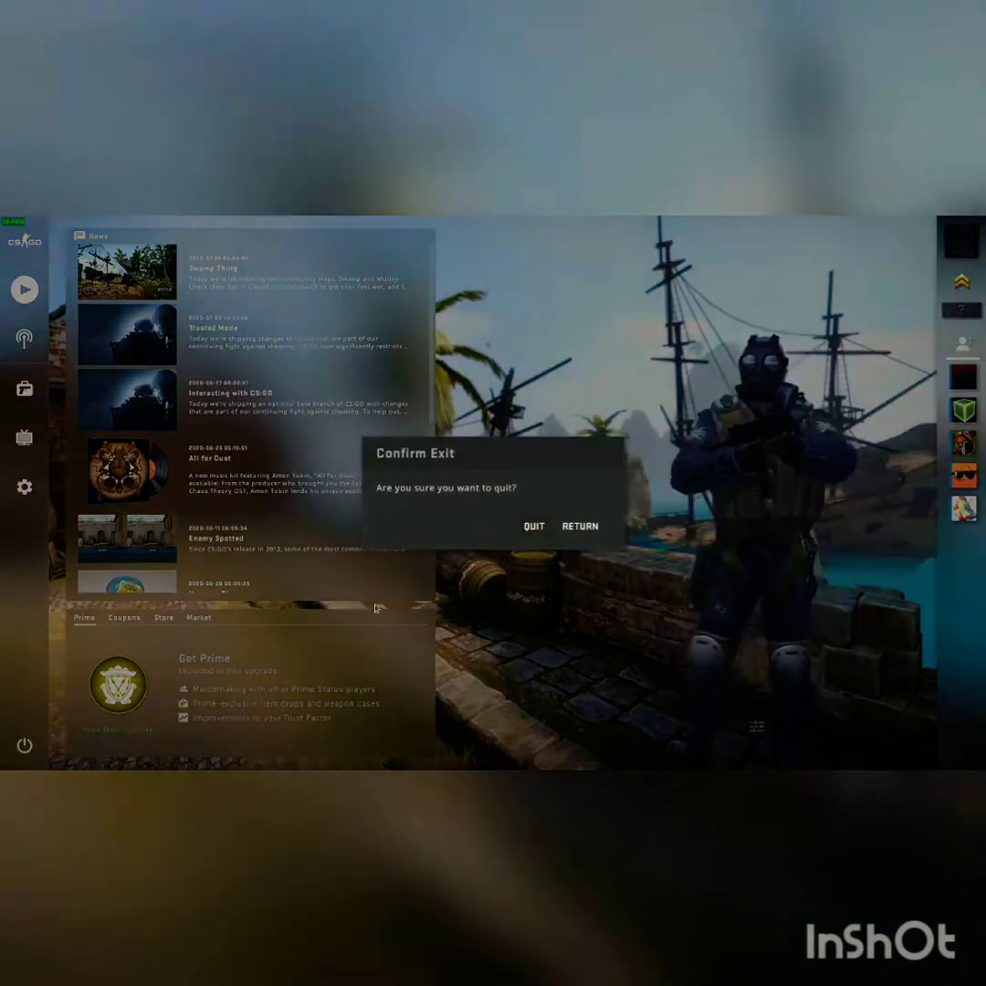
pyautogui.click(534, 527)
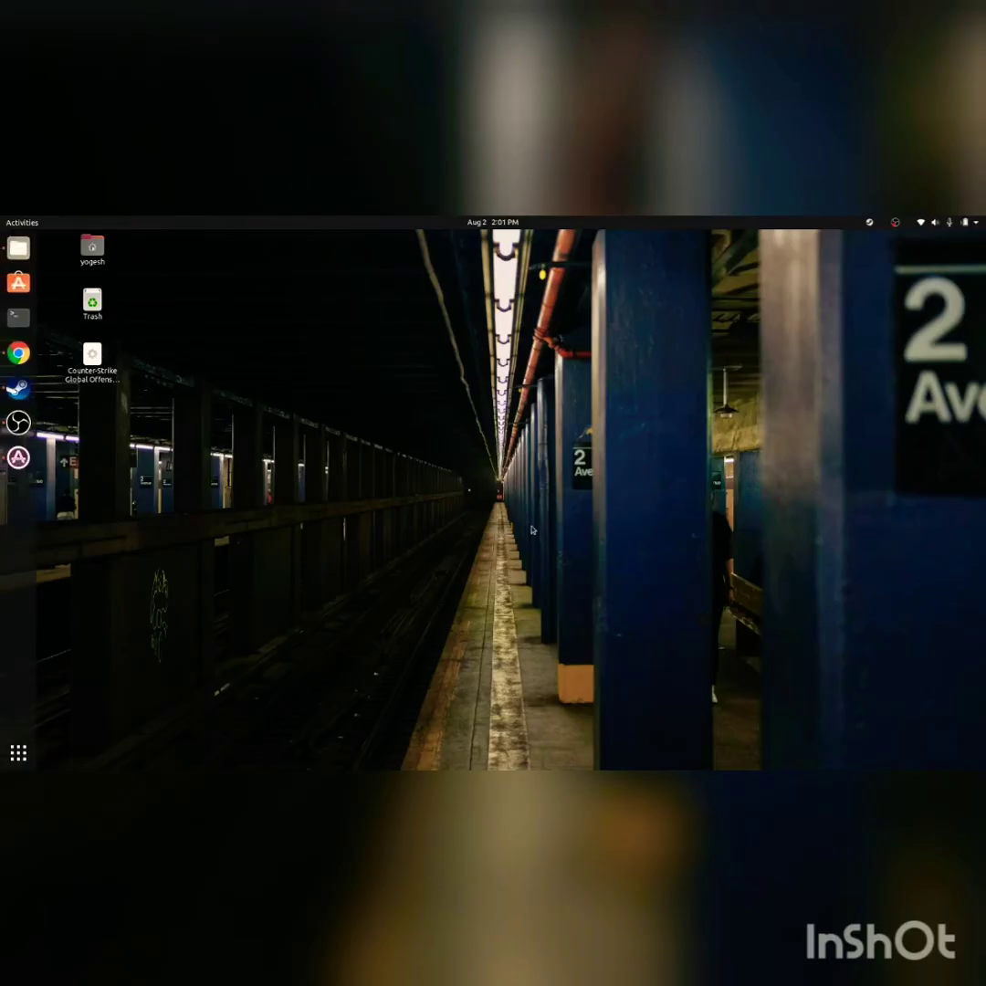
# - Show the NVIDIA 430.09 driver's folder from Google Chrome's downloads and delete the 435.21 driver, steam_latest.deb and google-chrome-stable_current_amd64.deb
pyautogui.click(18, 352)
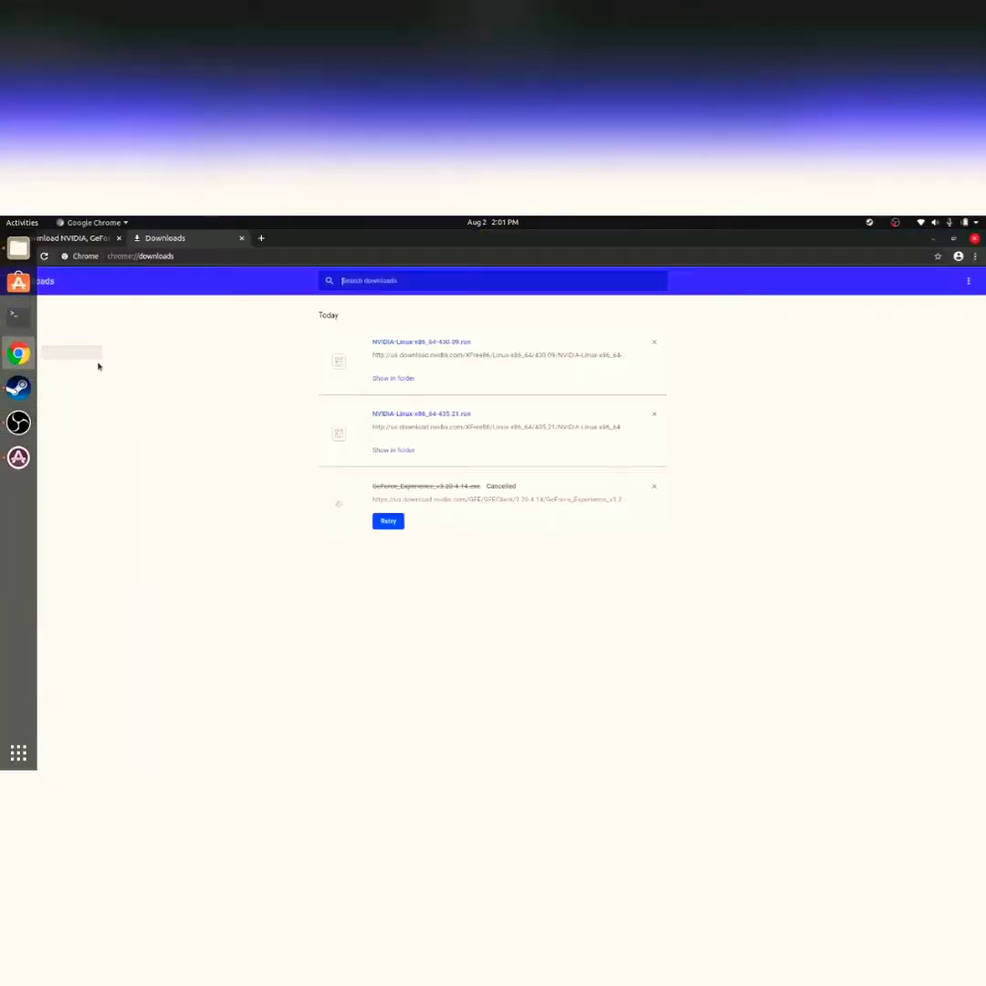
pyautogui.click(389, 378)
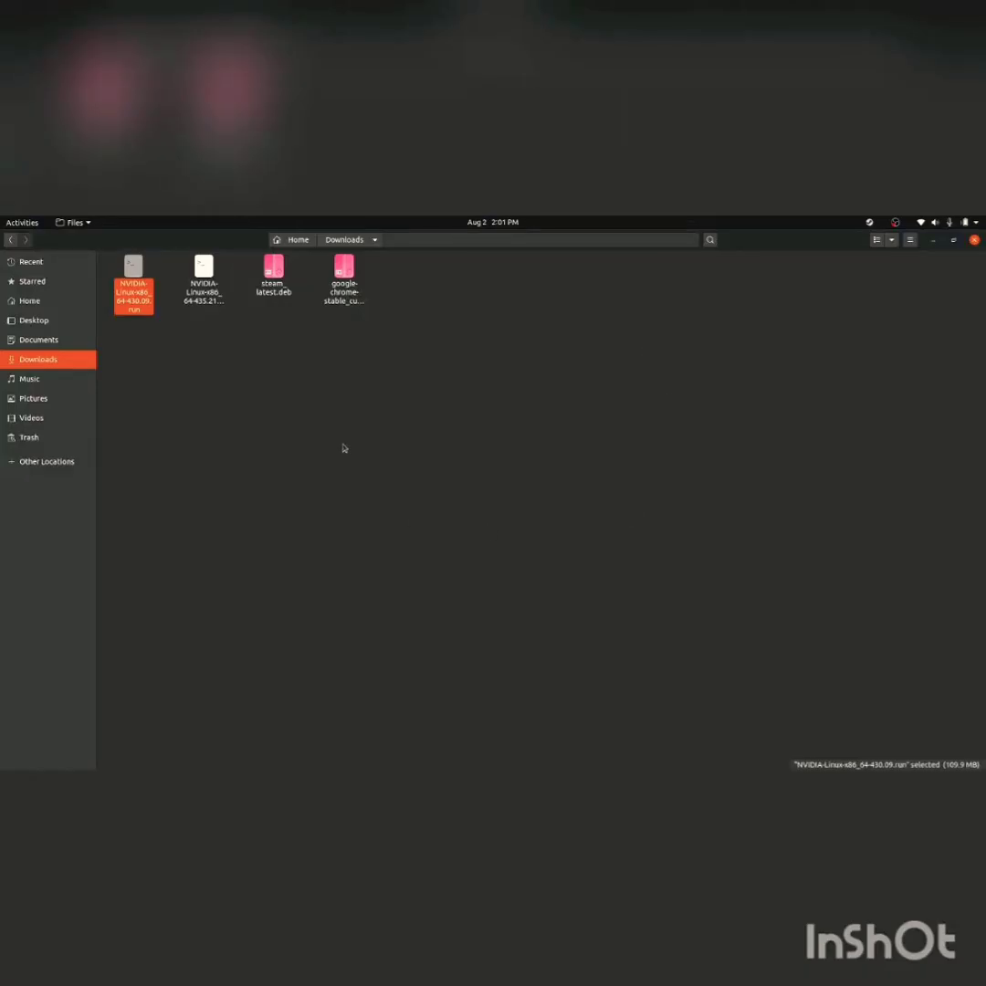
pyautogui.rightClick(344, 448)
pyautogui.click(451, 323)
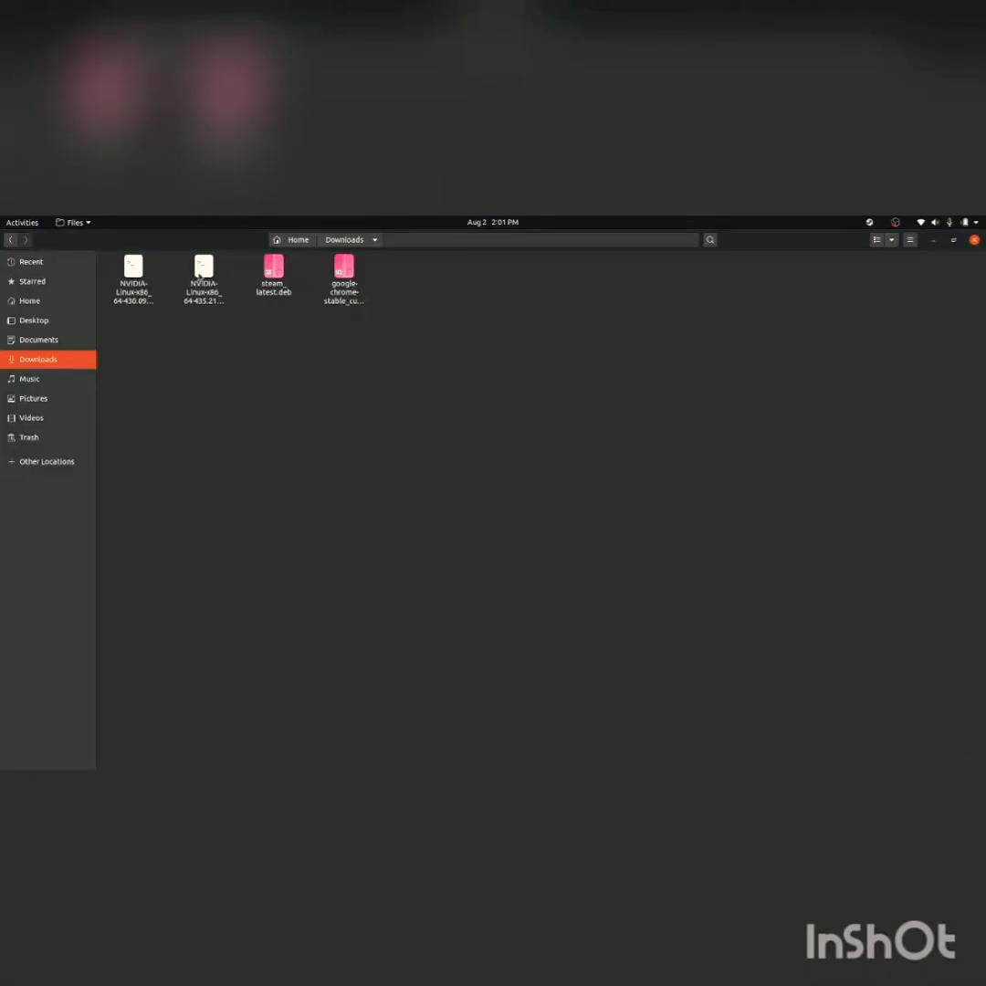
pyautogui.moveTo(466, 340); pyautogui.dragTo(187, 262)
pyautogui.press('Delete')
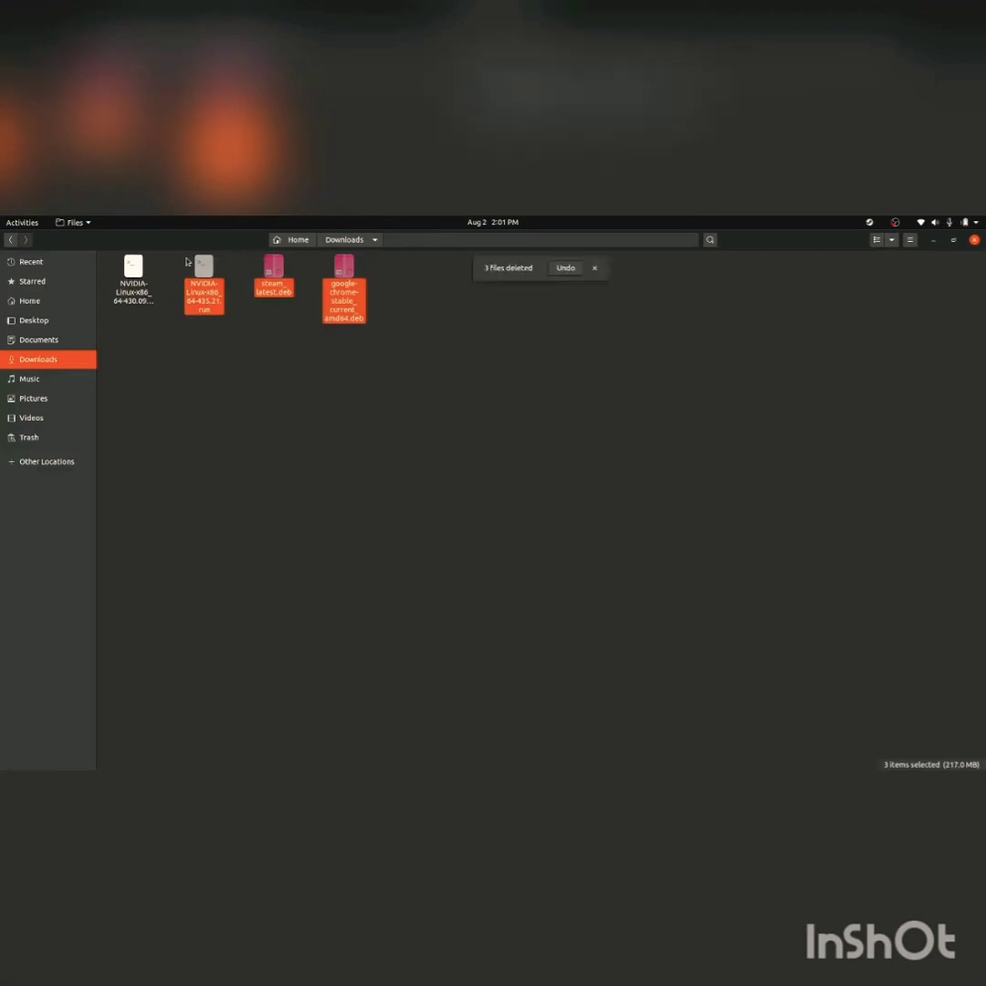
# - Open a terminal in the Downloads folder and run chmod 755 NVIDIA-Linux-x86_64-430.09.run
pyautogui.rightClick(210, 364)
pyautogui.click(243, 423)
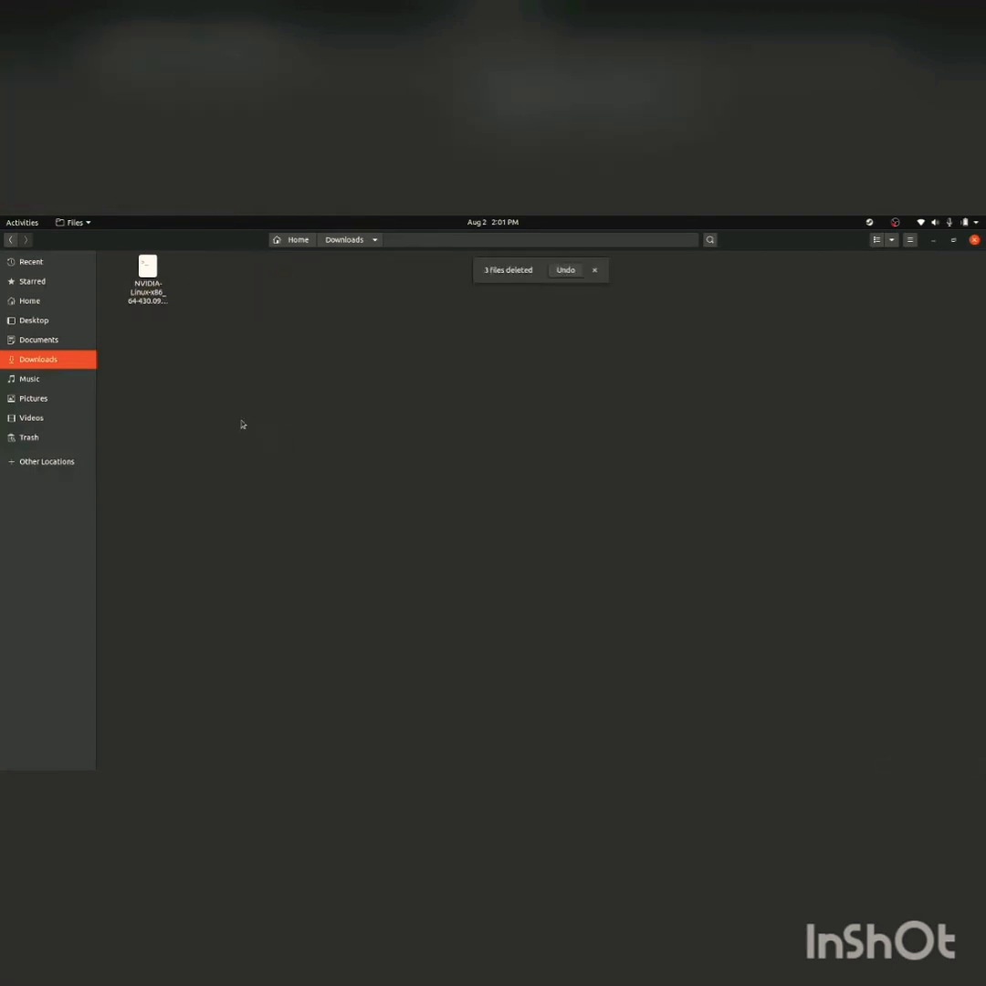
pyautogui.write('chm')
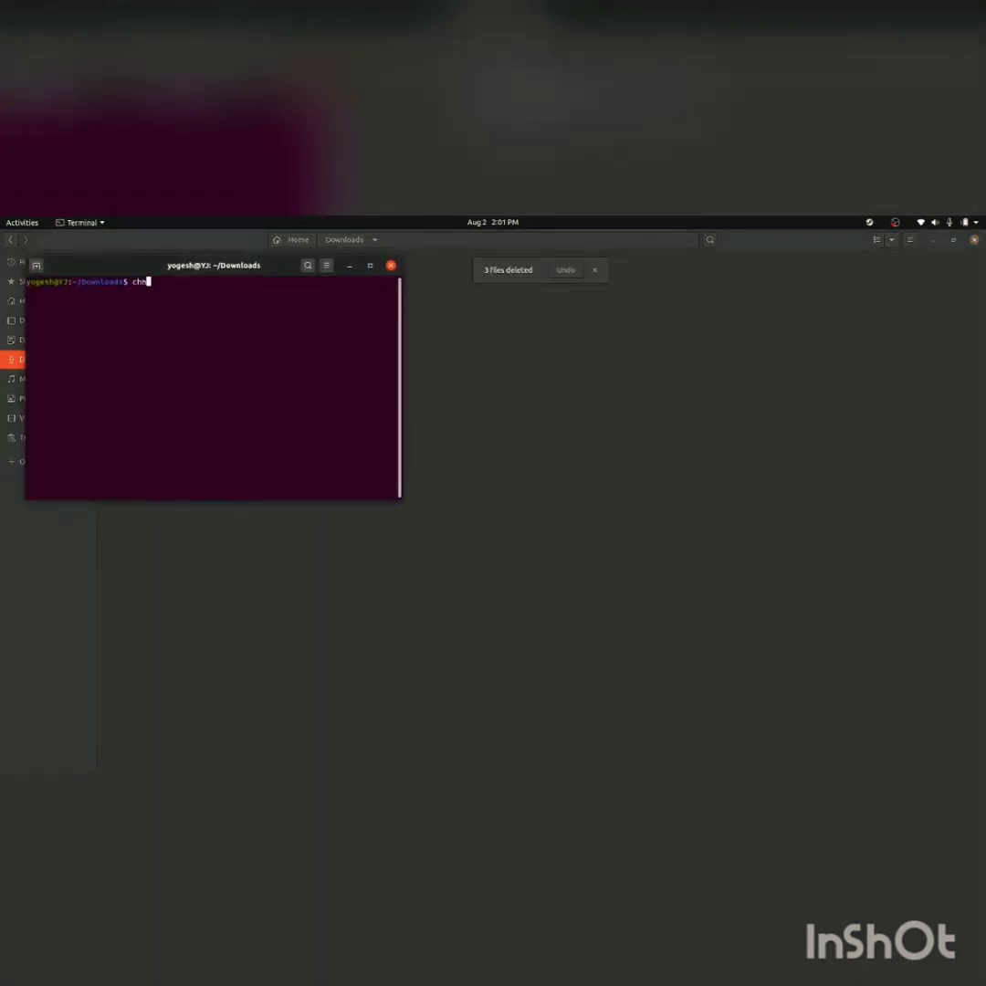
pyautogui.write('od 755 NVIDIA-Linux-x86_64-430.09.run')
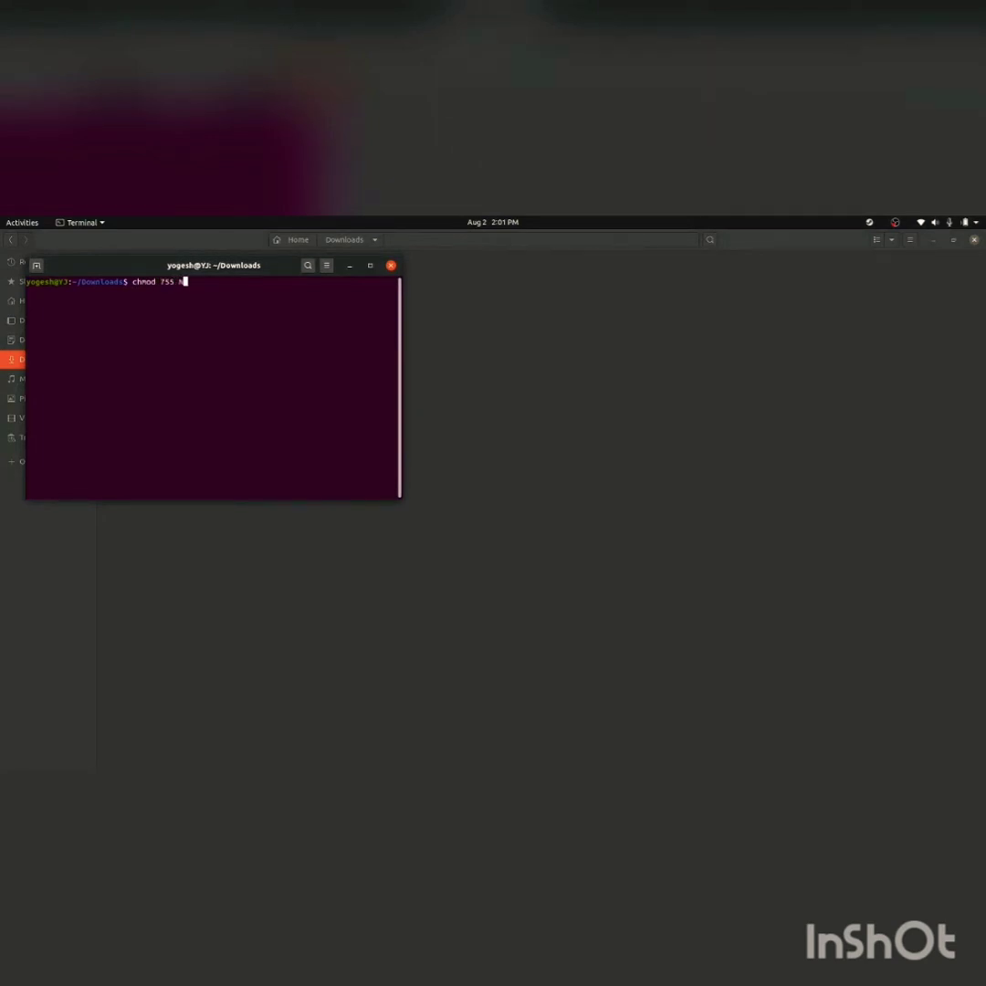
pyautogui.press('Return')
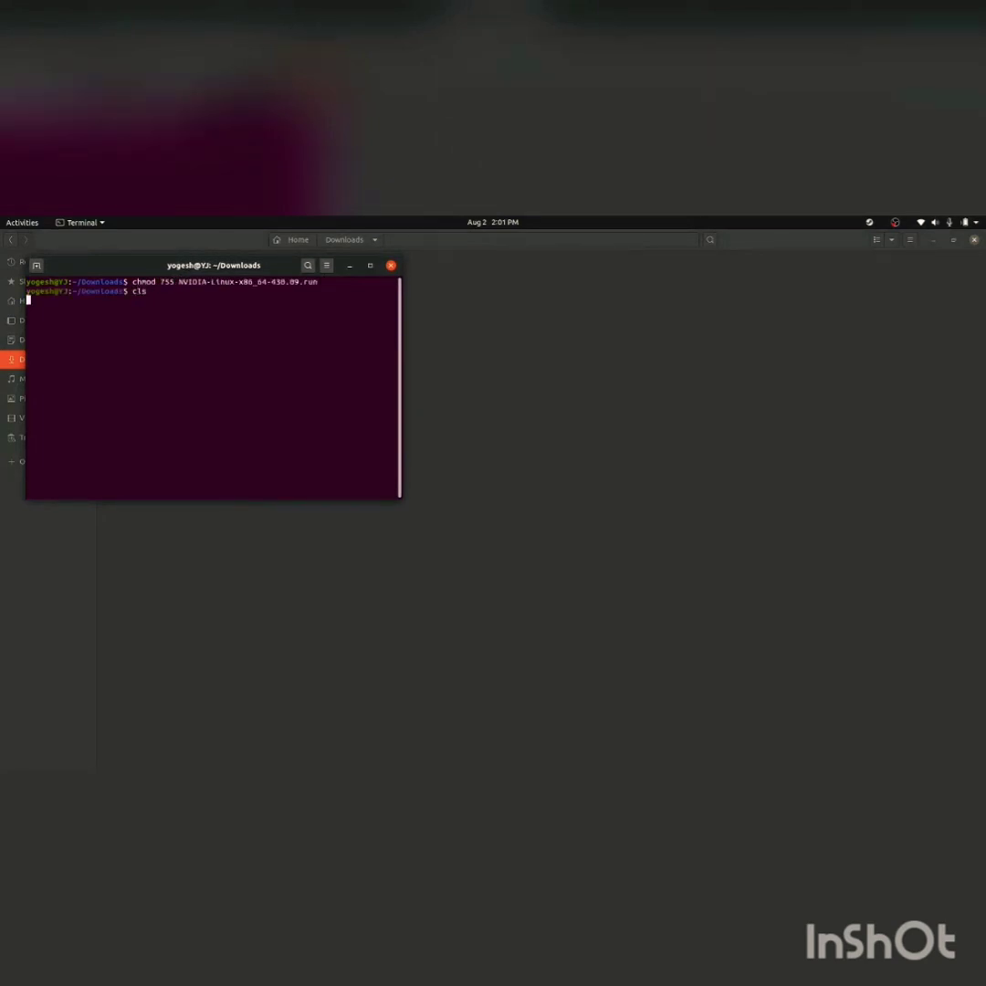
# - Clear the terminal output with the clear command
pyautogui.write('cleare')
pyautogui.press('Return')
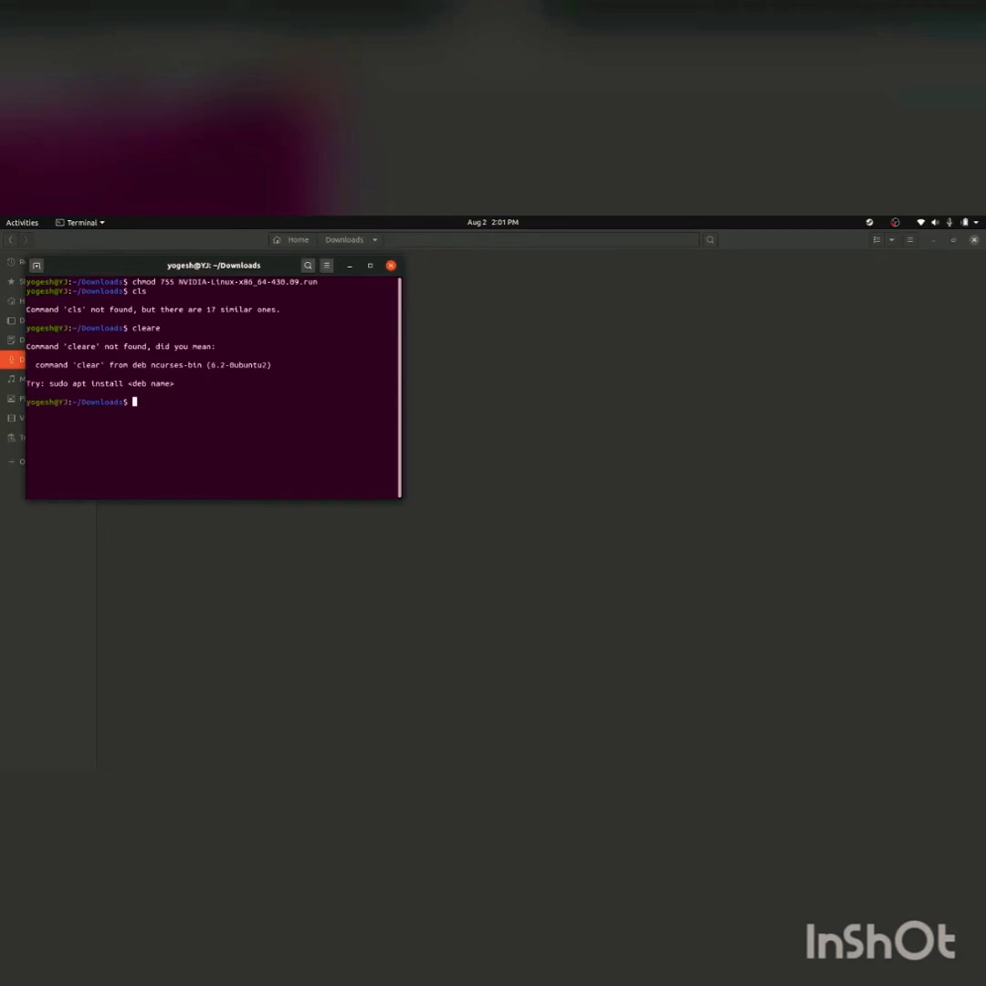
pyautogui.write('clear')
pyautogui.press('Return')
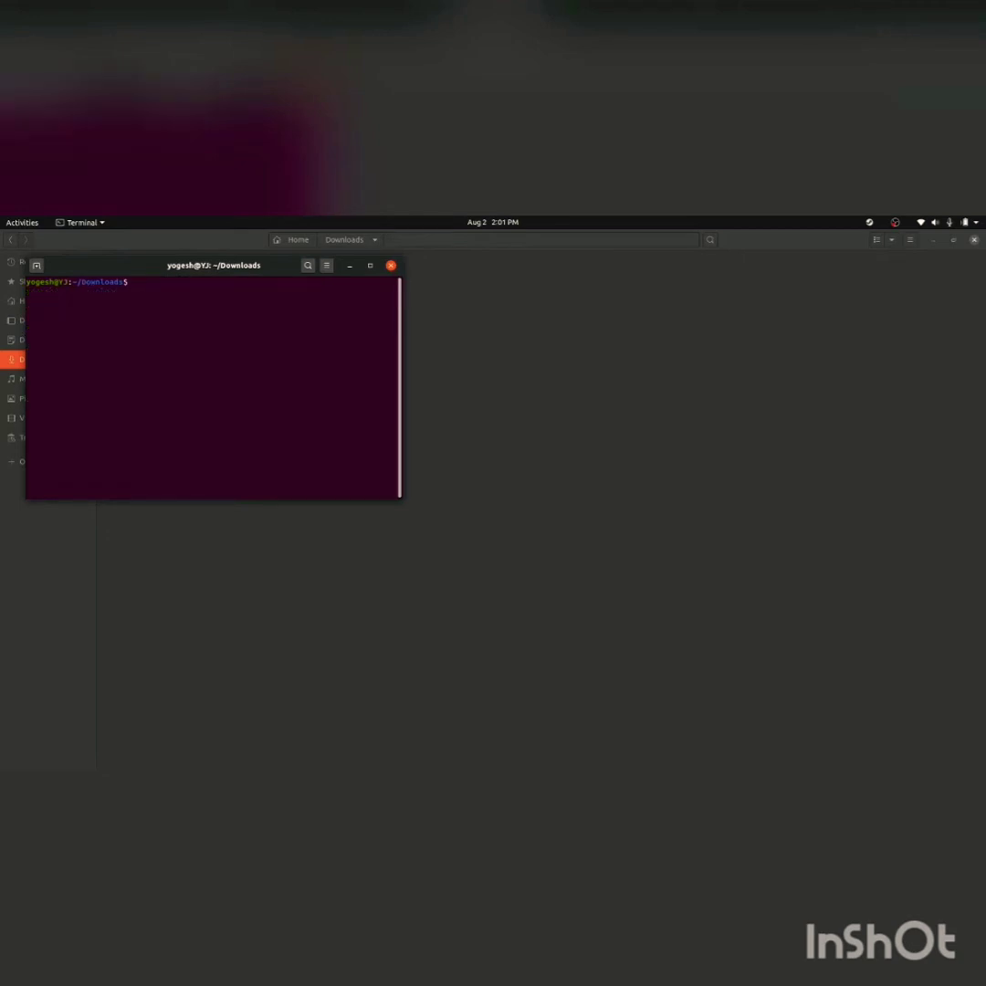
# - Run sudo ./NVIDIA-Linux-x86_64-430.09.run, enter the sudo password, and choose Continue installation at the alternate-method notice
pyautogui.write('sudo ./N')
pyautogui.press('Tab')
pyautogui.press('Return')
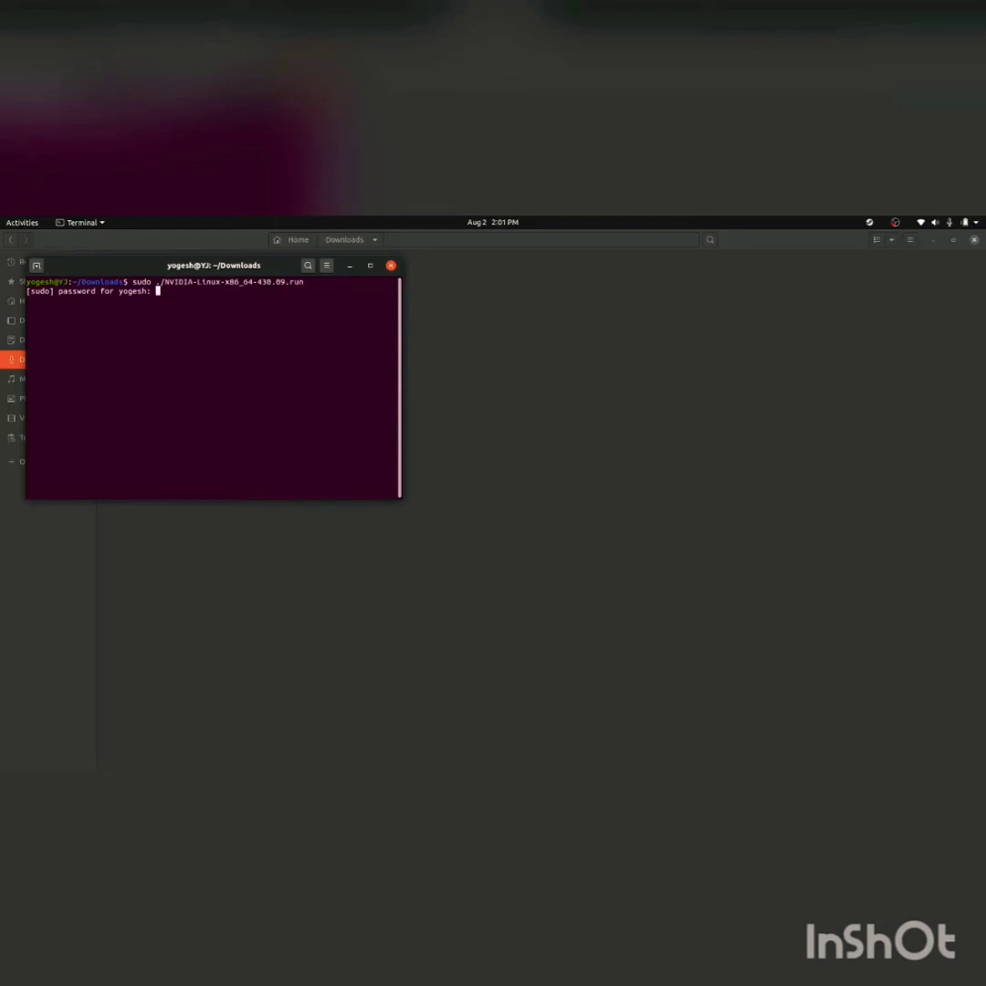
pyautogui.press('Return')
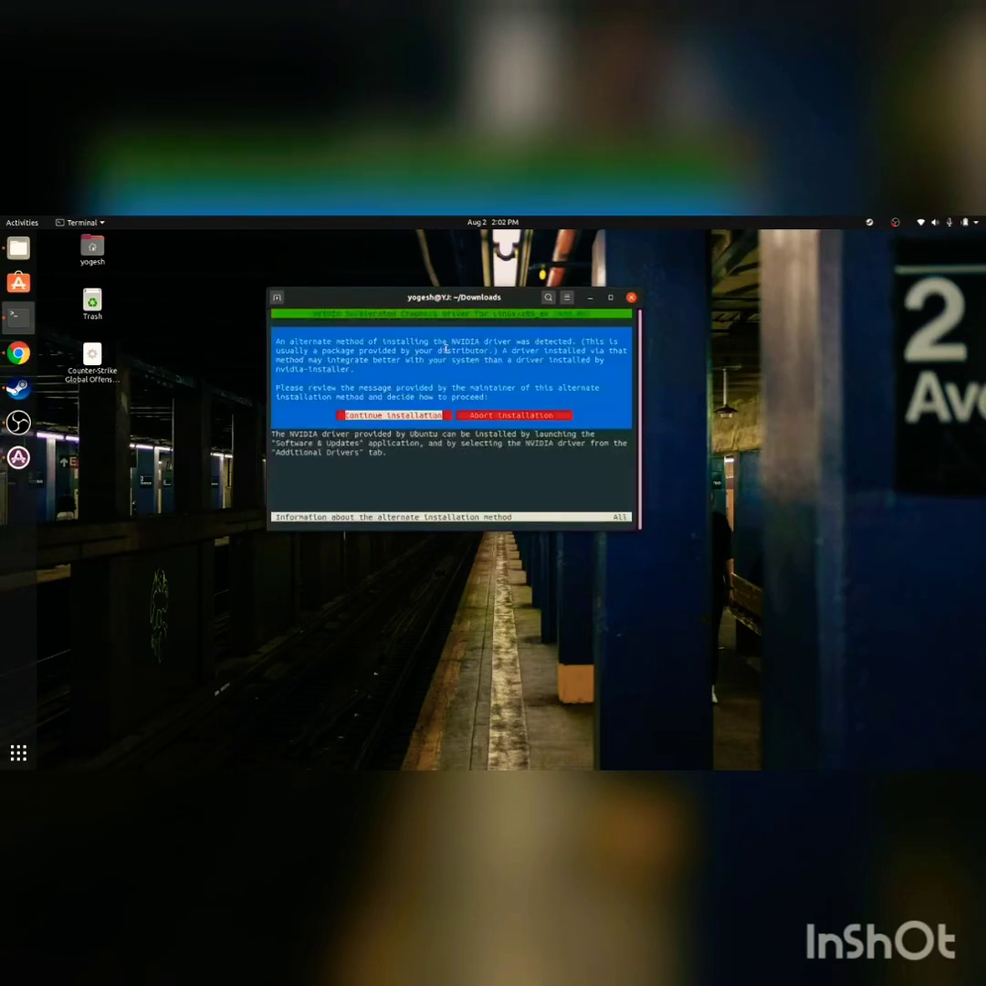
pyautogui.press('Return')
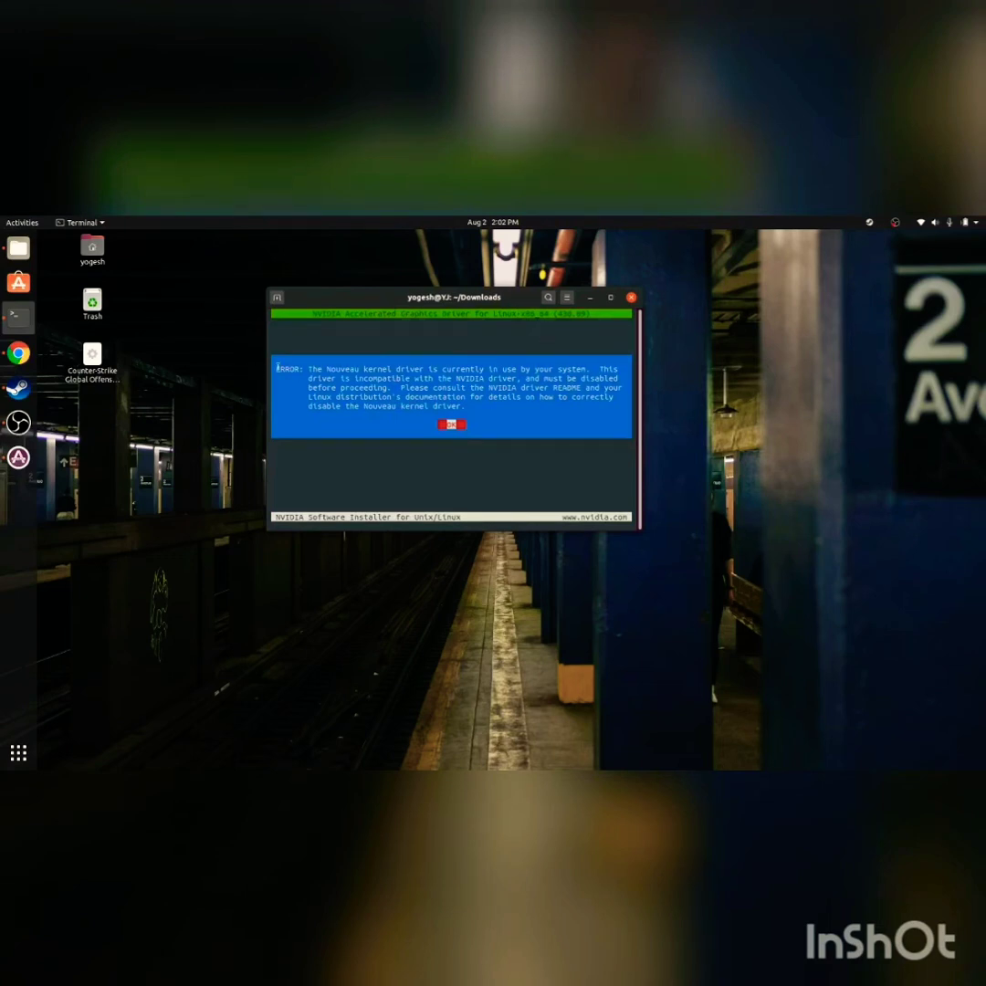
# - Search Google in Chrome for the Nouveau kernel driver error copied from the installer, and open the linuxconfig.org guide on disabling Nouveau
pyautogui.moveTo(277, 368); pyautogui.dragTo(596, 367)
pyautogui.rightClick(592, 368)
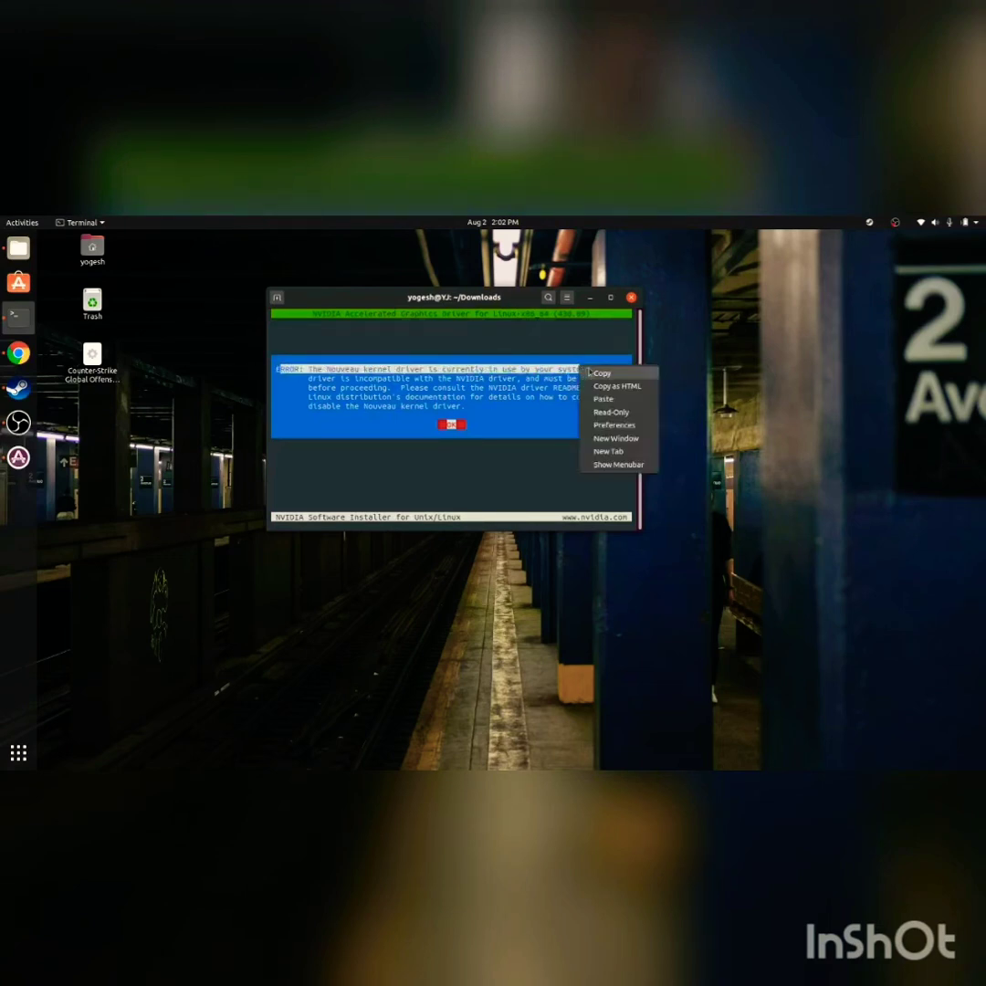
pyautogui.click(614, 379)
pyautogui.click(18, 353)
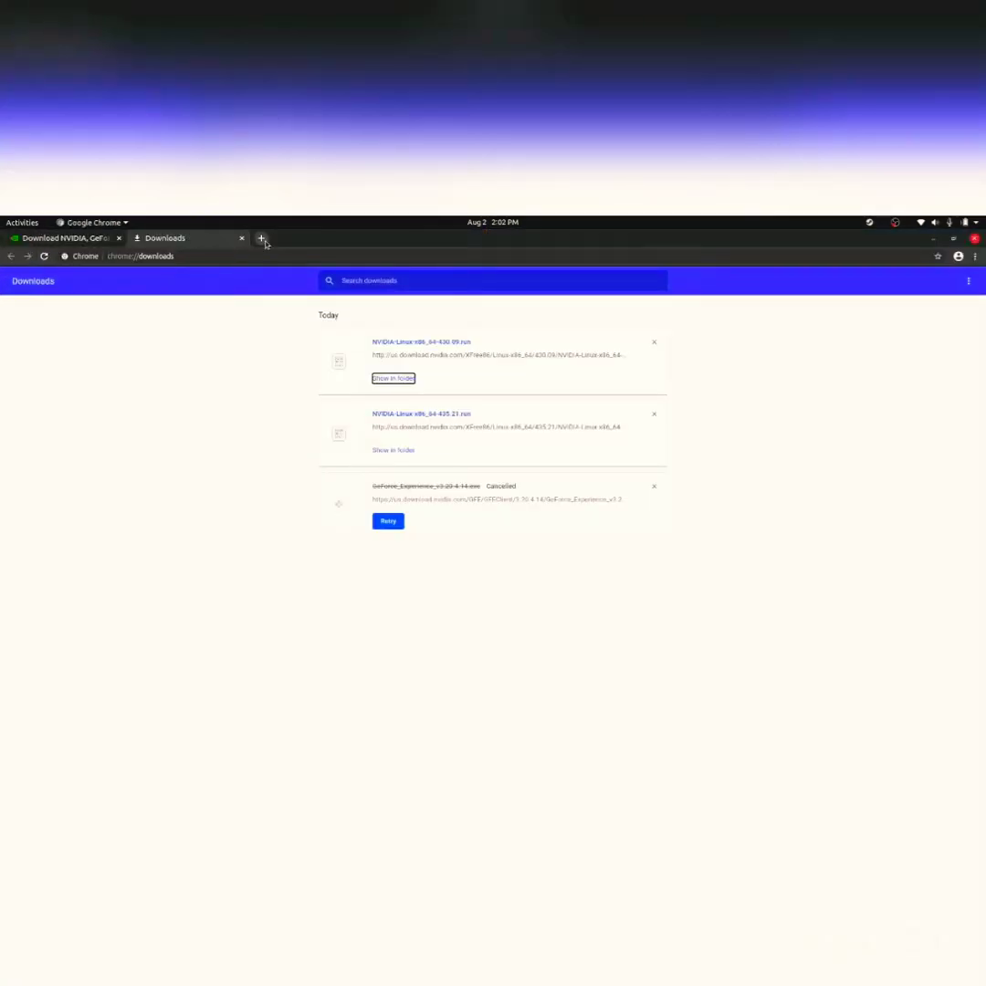
pyautogui.click(260, 237)
pyautogui.hotkey('ctrl', 'v')
pyautogui.press('Return')
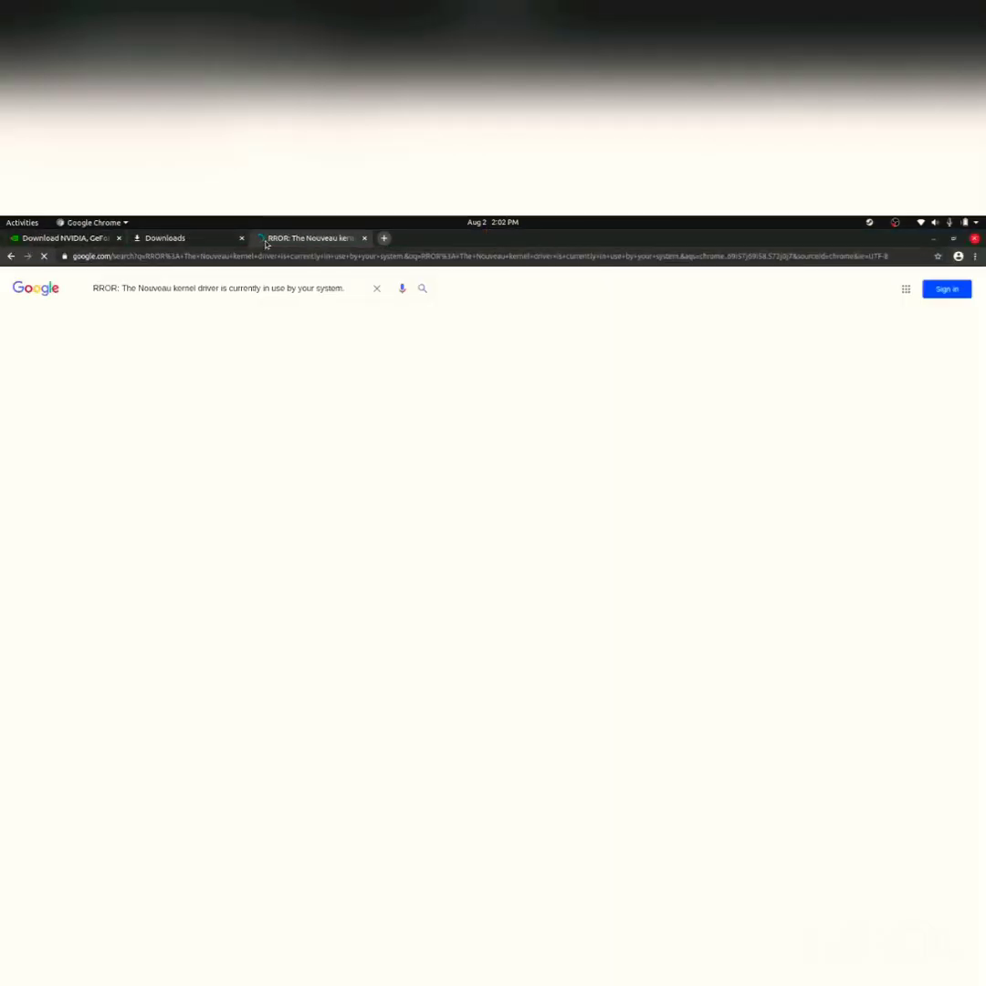
pyautogui.click(173, 428)
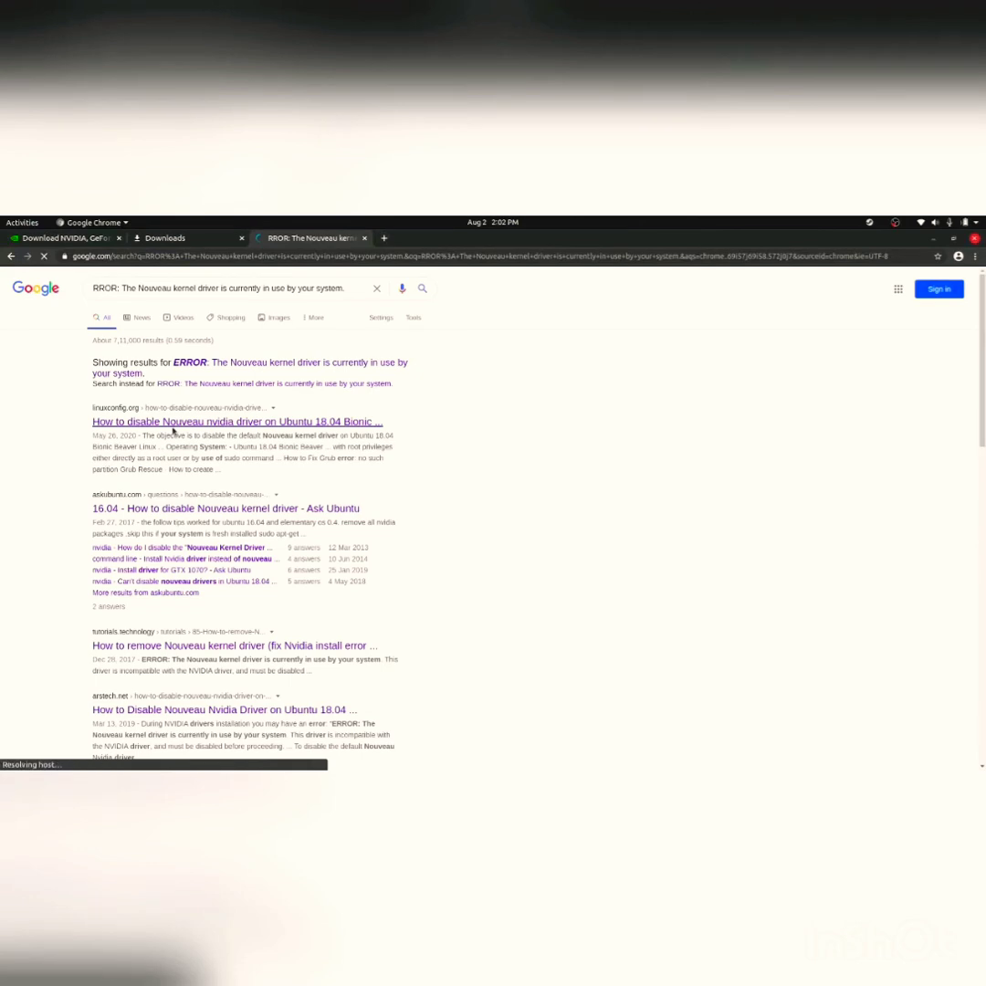
# - Read through the linuxconfig.org instructions for blacklisting Nouveau, updating the kernel initramfs and rebooting
pyautogui.scroll(-5, 327, 568)
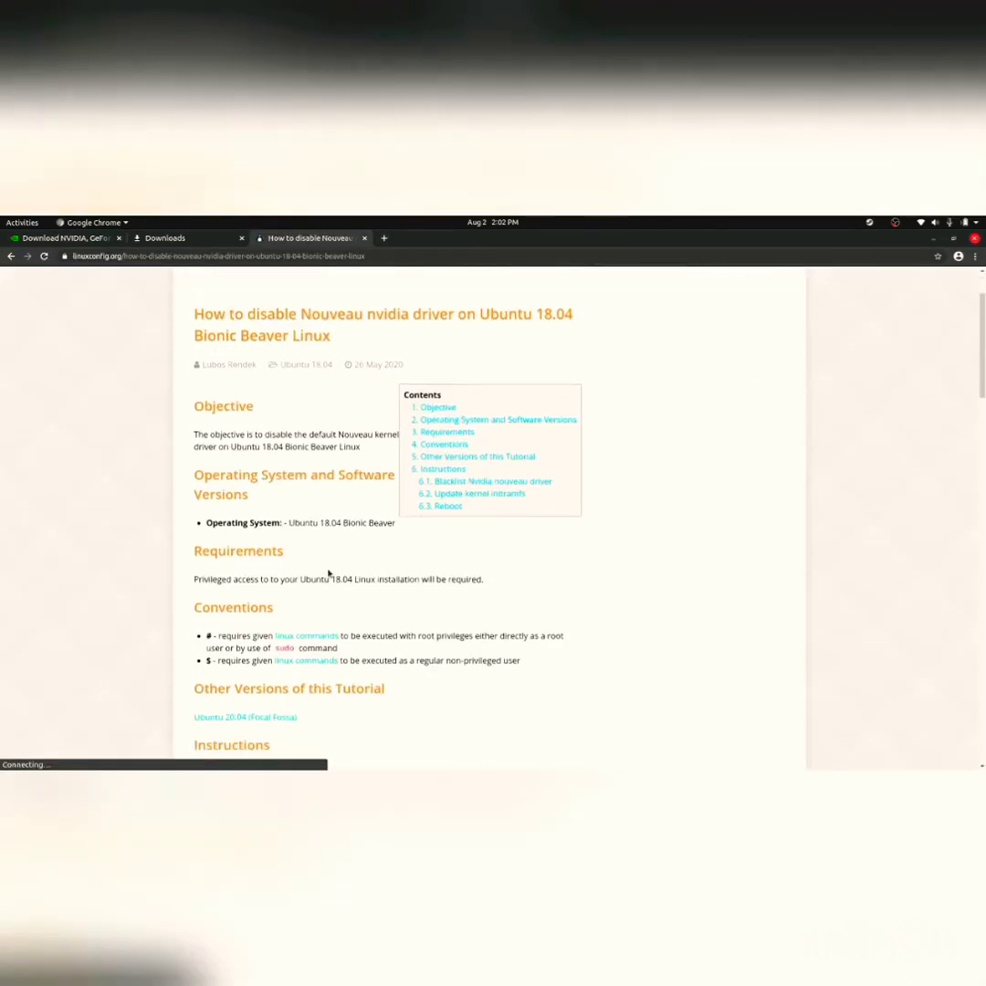
pyautogui.scroll(-2, 326, 541)
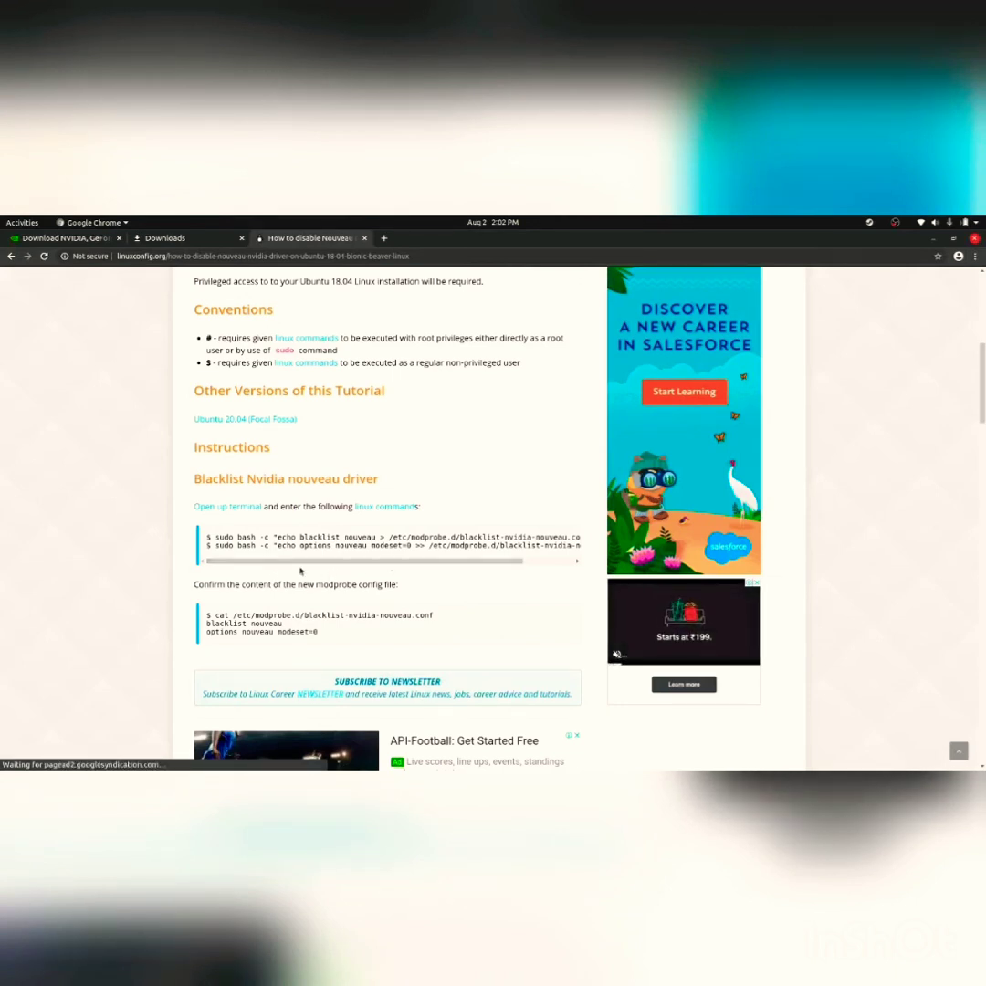
pyautogui.moveTo(299, 561); pyautogui.dragTo(213, 561)
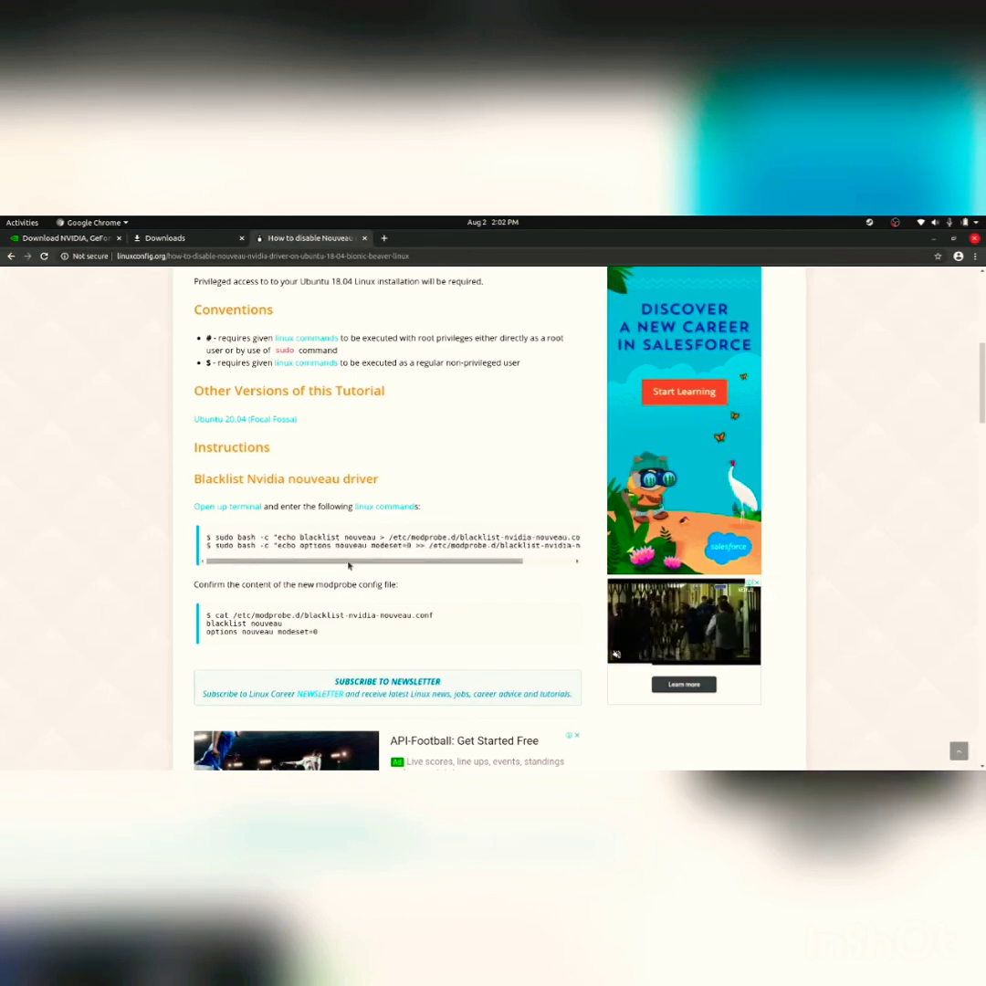
pyautogui.moveTo(352, 561); pyautogui.dragTo(404, 561)
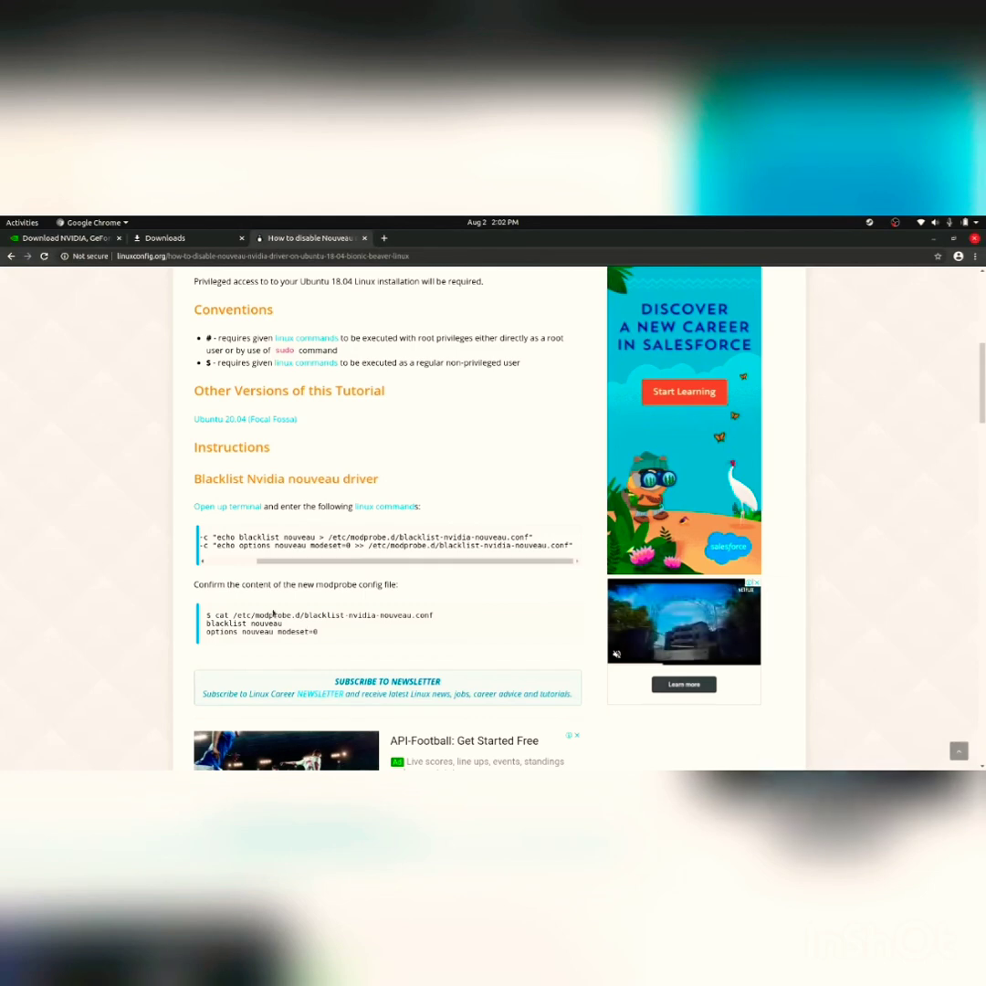
pyautogui.scroll(-3, 365, 612)
pyautogui.scroll(-3, 366, 607)
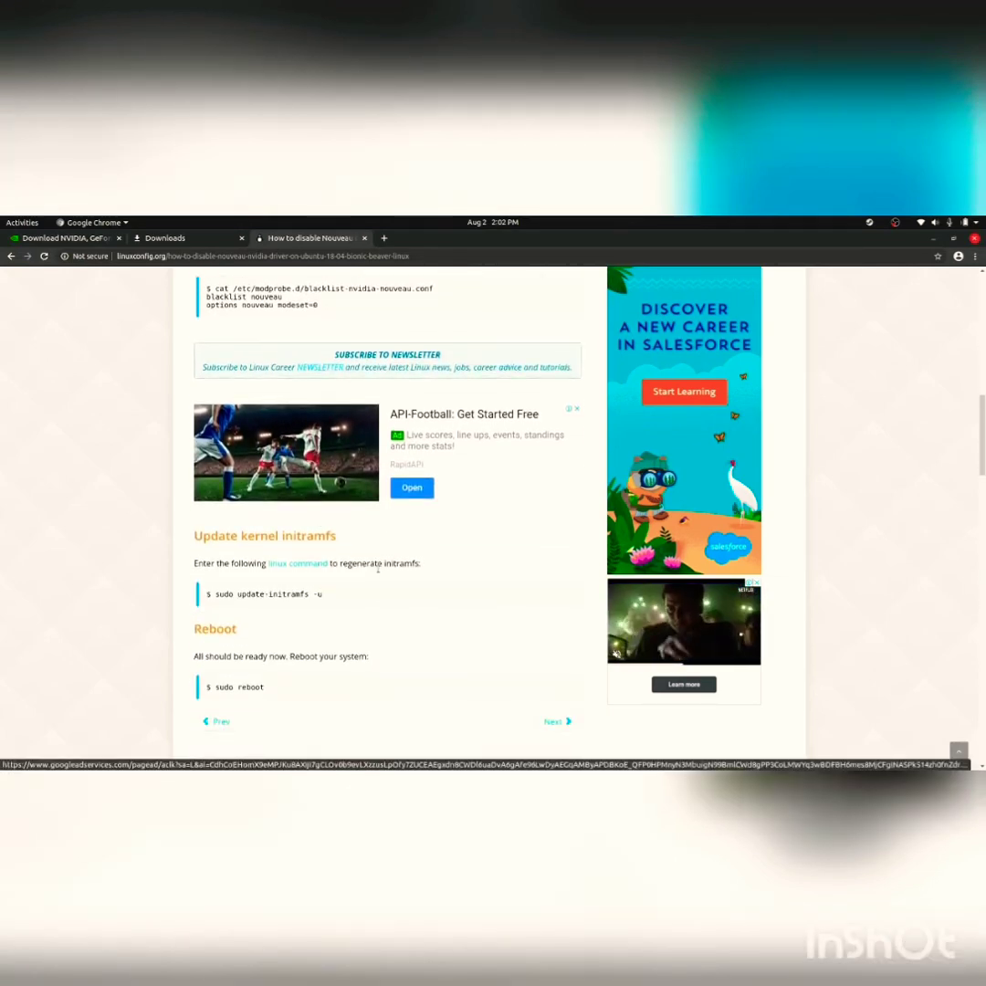
# - Return to the search results and open the Ask Ubuntu question on disabling the Nouveau kernel driver, down to its accepted answer
pyautogui.moveTo(2, 256)
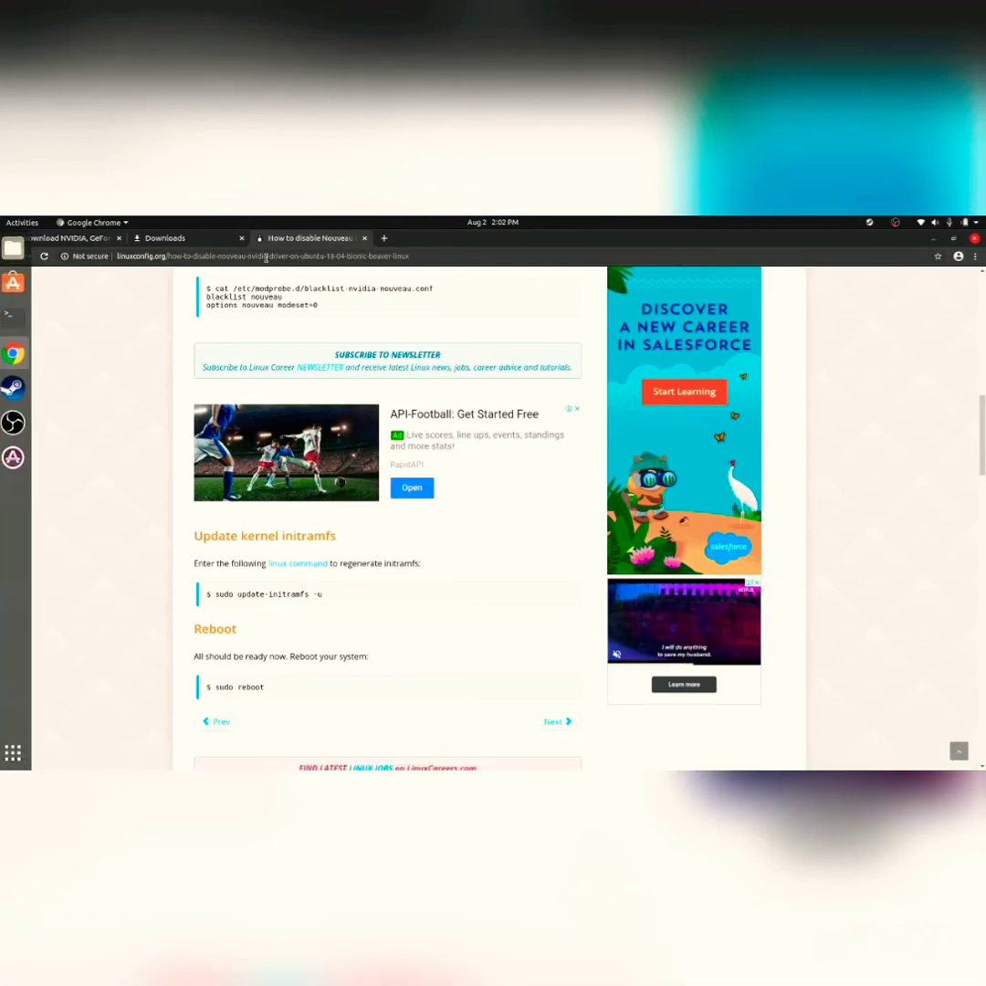
pyautogui.click(11, 255)
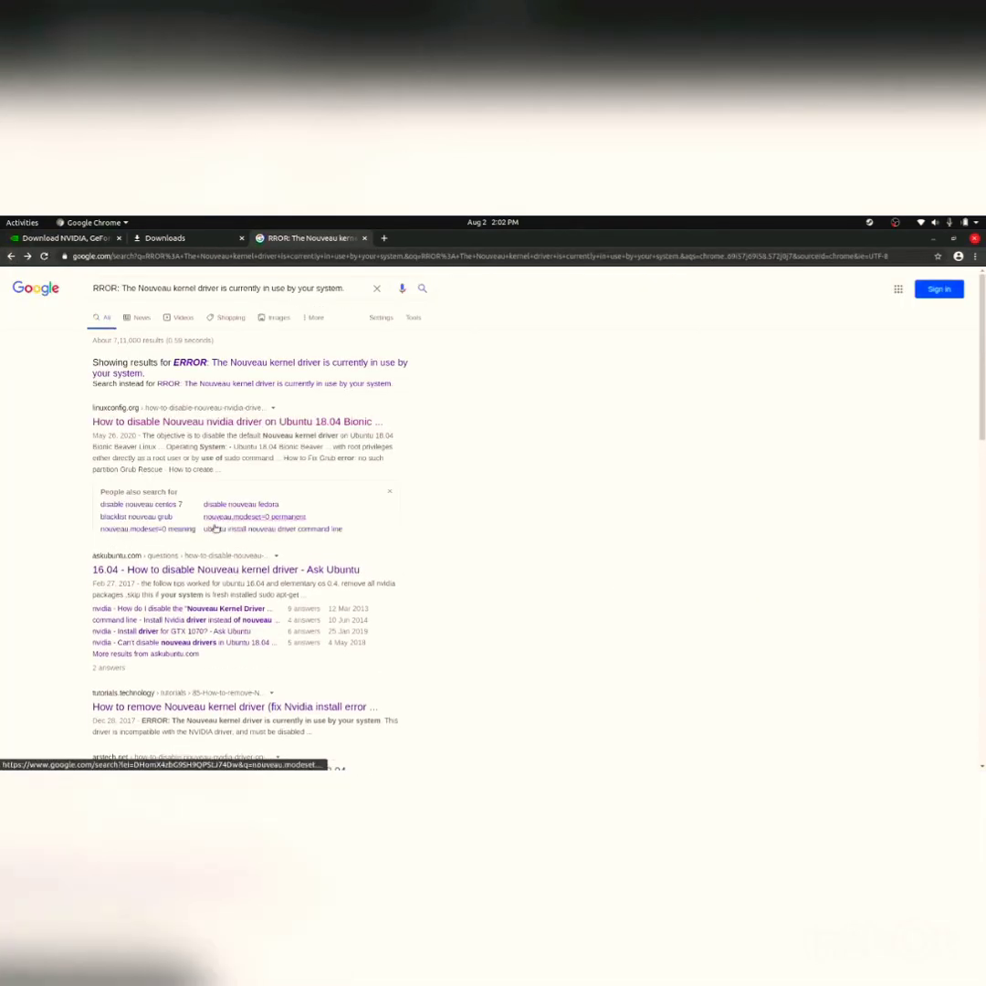
pyautogui.click(206, 571)
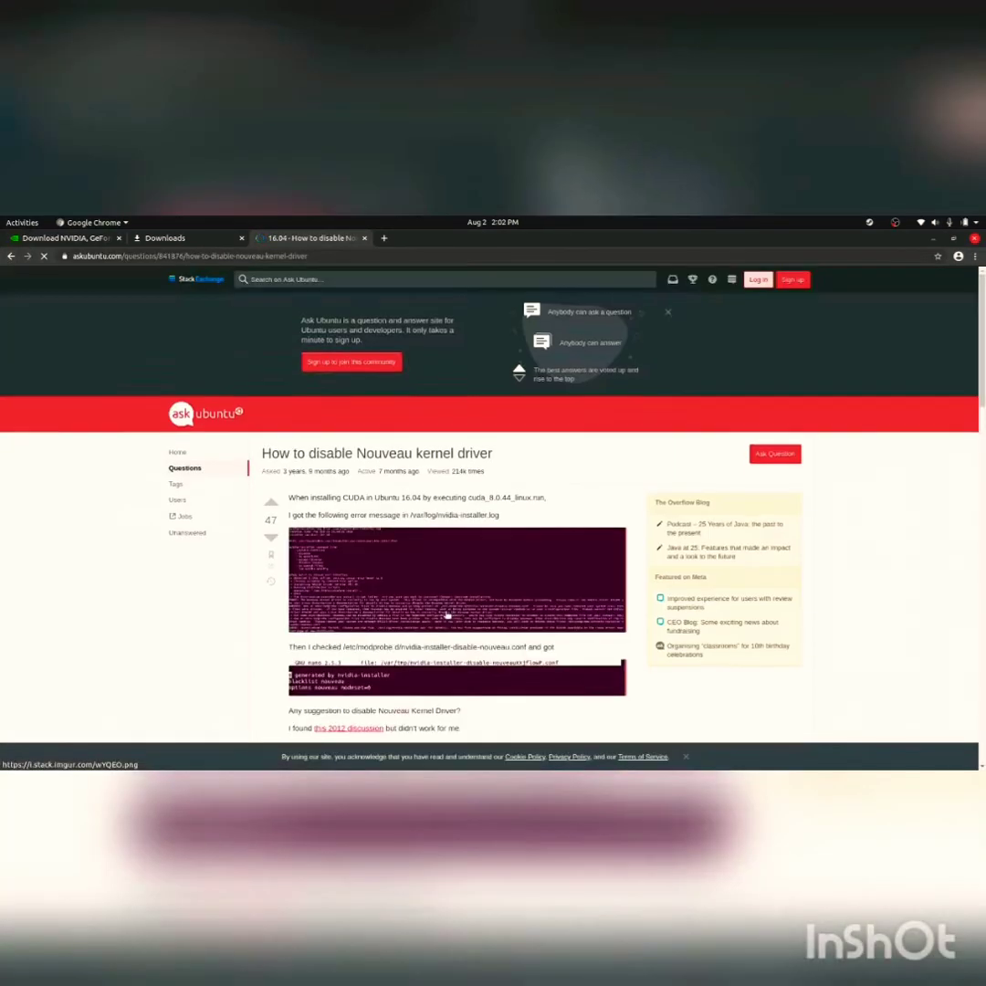
pyautogui.scroll(-8, 350, 542)
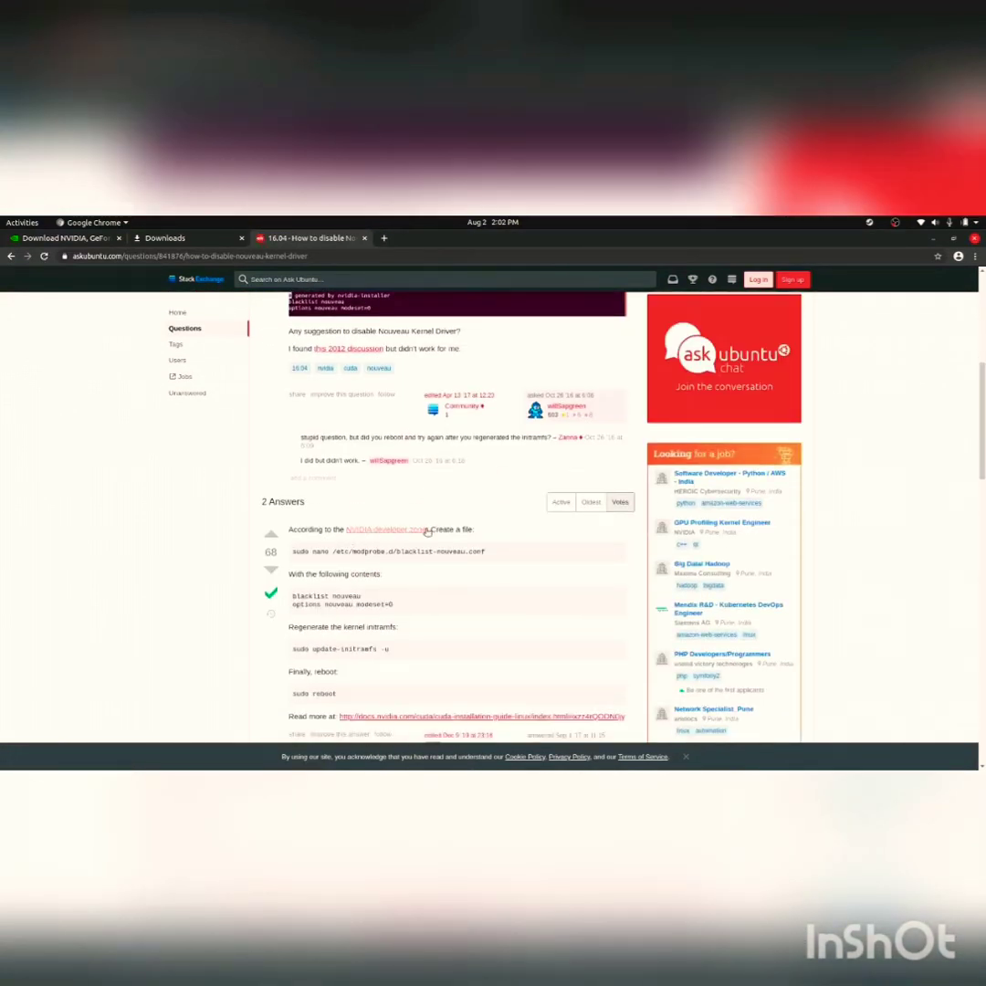
# - Copy the command sudo nano /etc/modprobe.d/blacklist-nouveau.conf from the accepted answer and paste it into a new terminal
pyautogui.moveTo(494, 556); pyautogui.dragTo(296, 560)
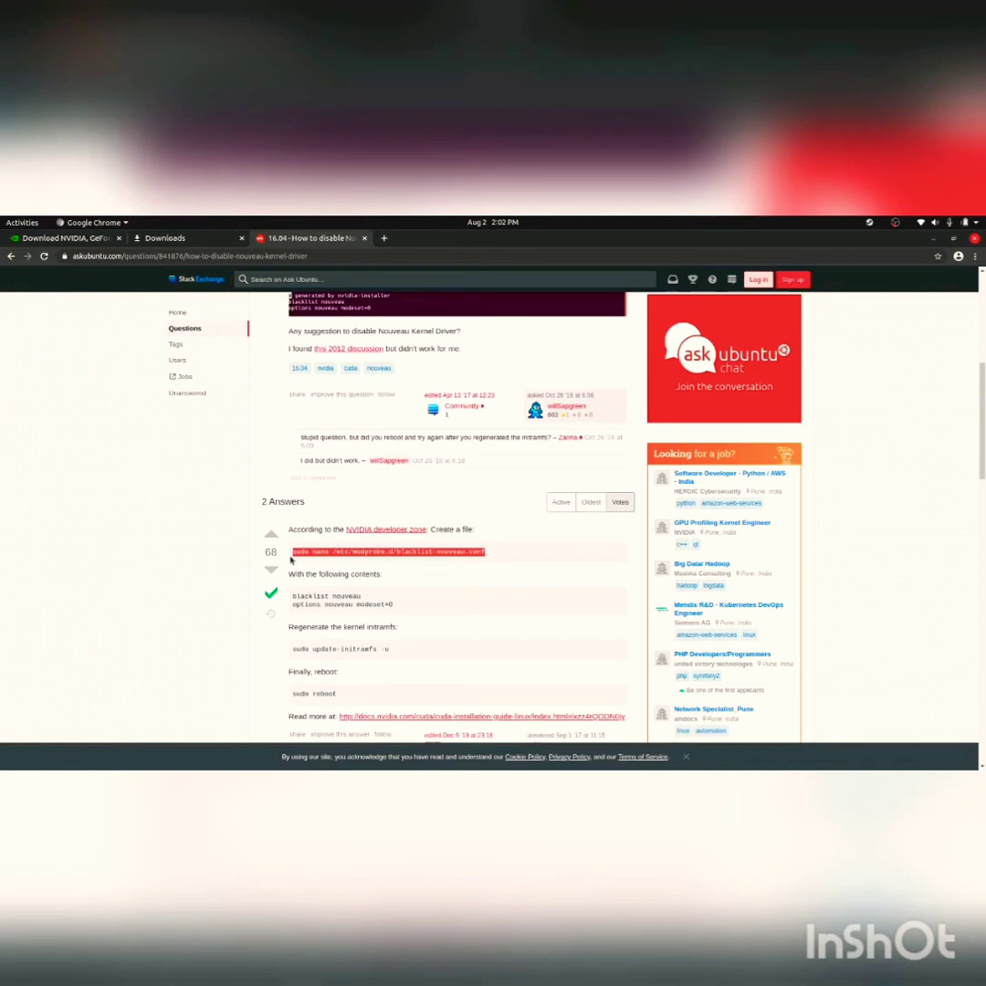
pyautogui.rightClick(323, 549)
pyautogui.click(345, 559)
pyautogui.hotkey('ctrl', 'alt', 't')
pyautogui.rightClick(233, 431)
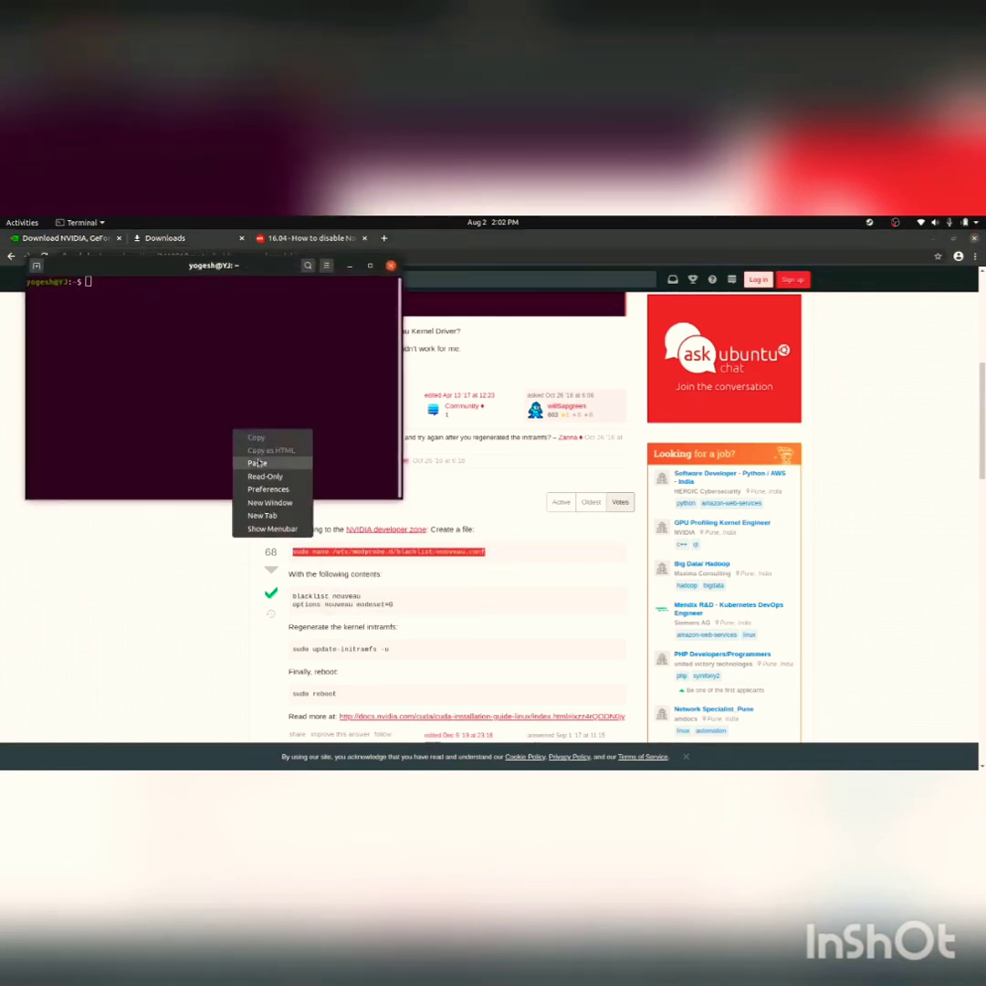
pyautogui.click(258, 463)
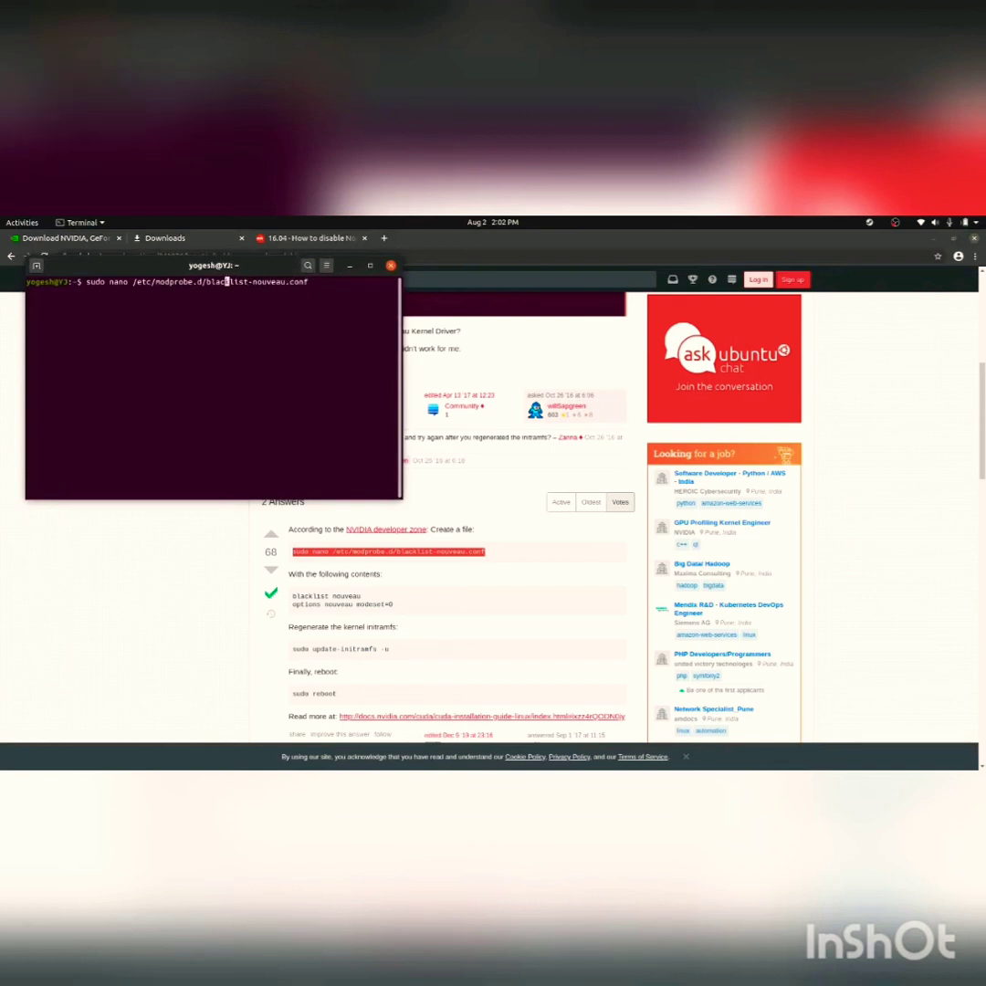
# - Replace nano with gedit in the pasted command, run sudo gedit /etc/modprobe.d/blacklist-nouveau.conf, and enter the sudo password
pyautogui.press('Left')
pyautogui.press('Left')
pyautogui.press('Left')
pyautogui.press('Left')
pyautogui.press('Left')
pyautogui.press('Left')
pyautogui.press('Left')
pyautogui.press('Left')
pyautogui.press('Left')
pyautogui.press('Left')
pyautogui.press('Left')
pyautogui.press('Left')
pyautogui.press('Left')
pyautogui.press('Left')
pyautogui.press('Left')
pyautogui.press('Left')
pyautogui.press('Left')
pyautogui.press('Left')
pyautogui.press('Left')
pyautogui.press('Left')
pyautogui.press('BackSpace')
pyautogui.press('BackSpace')
pyautogui.press('BackSpace')
pyautogui.press('BackSpace')
pyautogui.press('BackSpace')
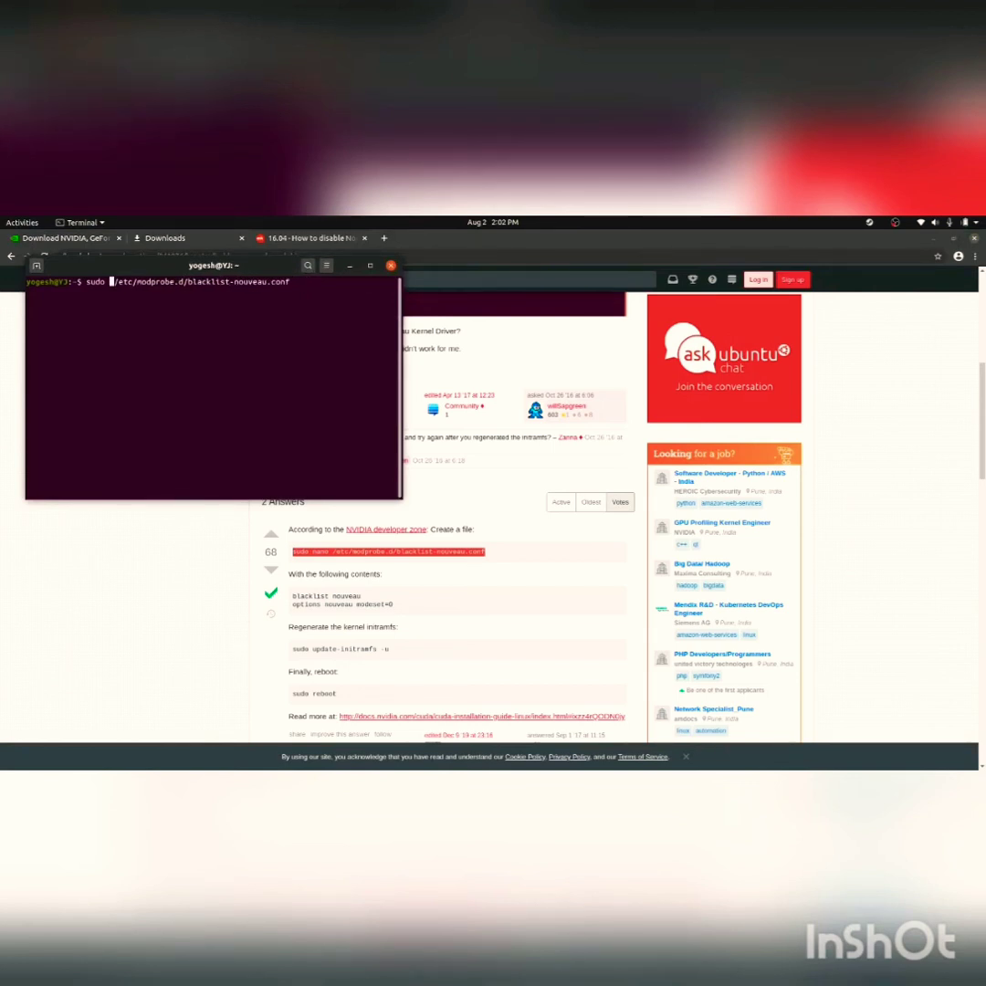
pyautogui.write('gedit')
pyautogui.press('Return')
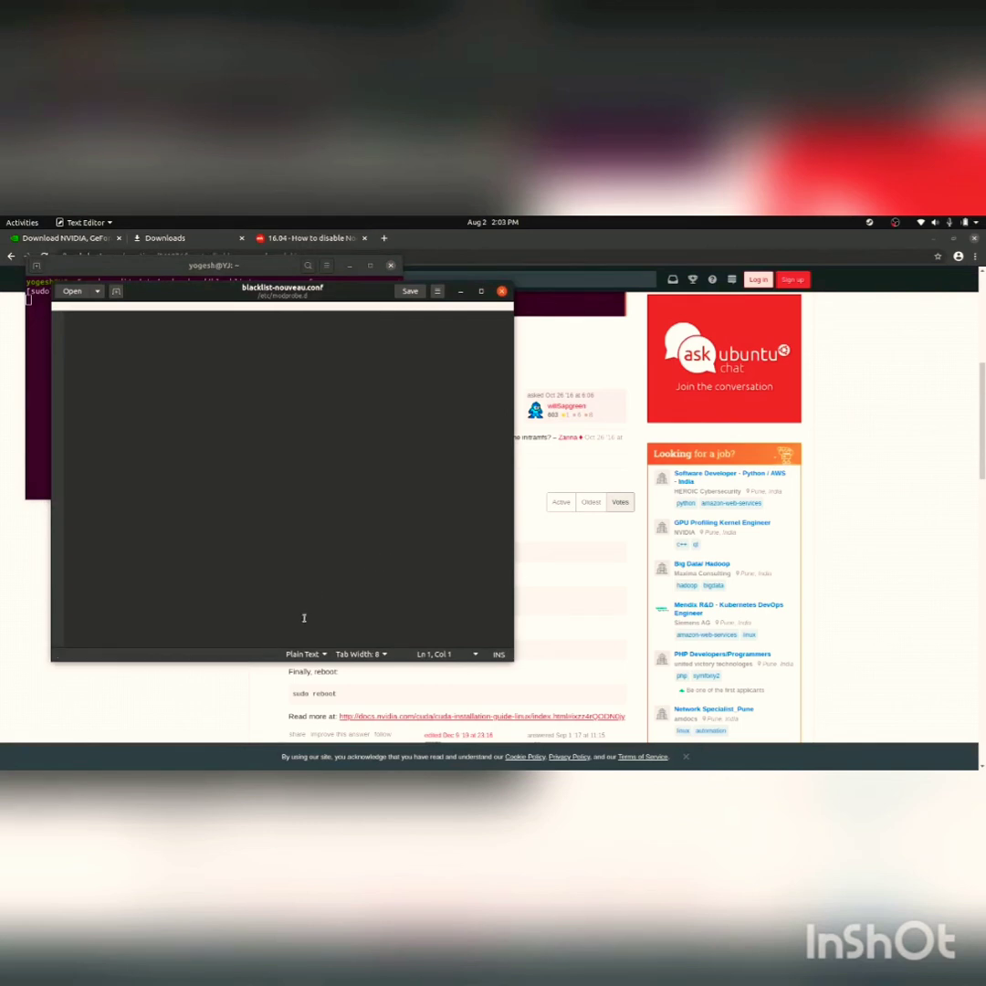
# - Open the system Settings, change the window colors under Appearance to Standard, and close Settings
pyautogui.rightClick(254, 302)
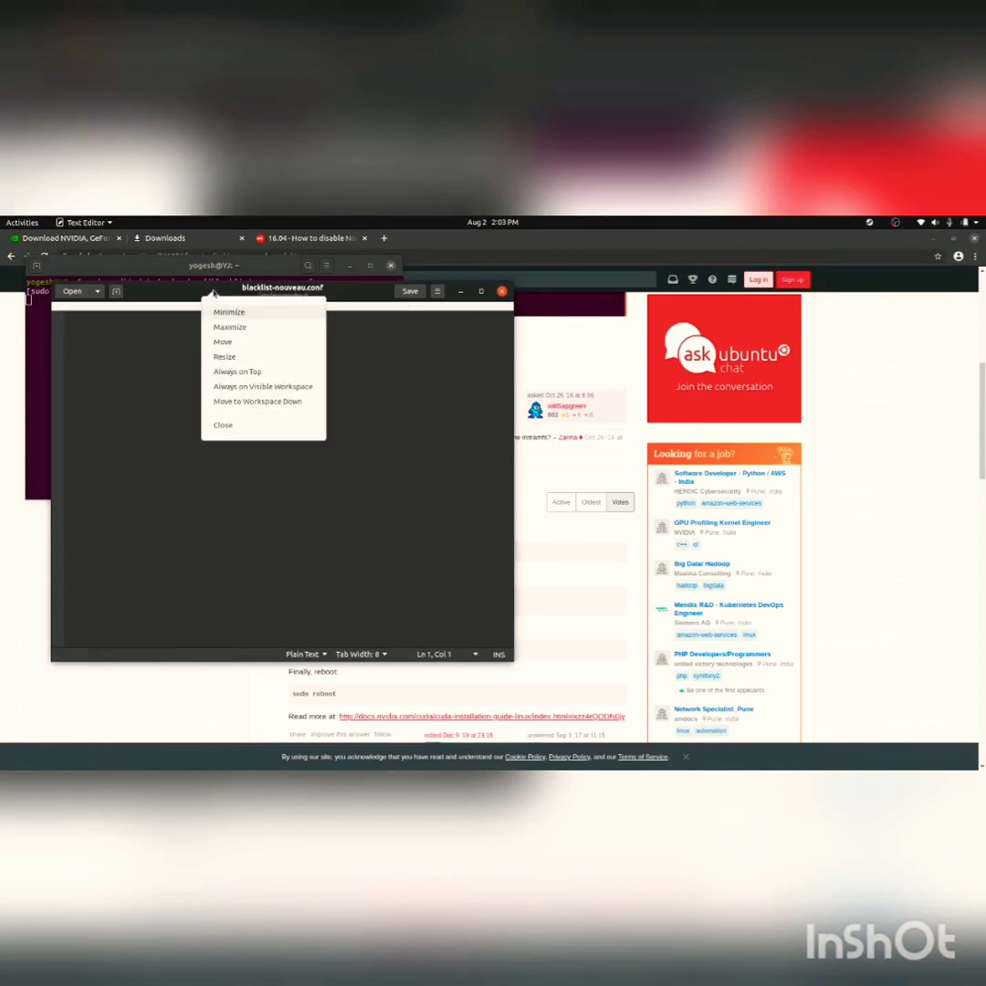
pyautogui.click(5, 222)
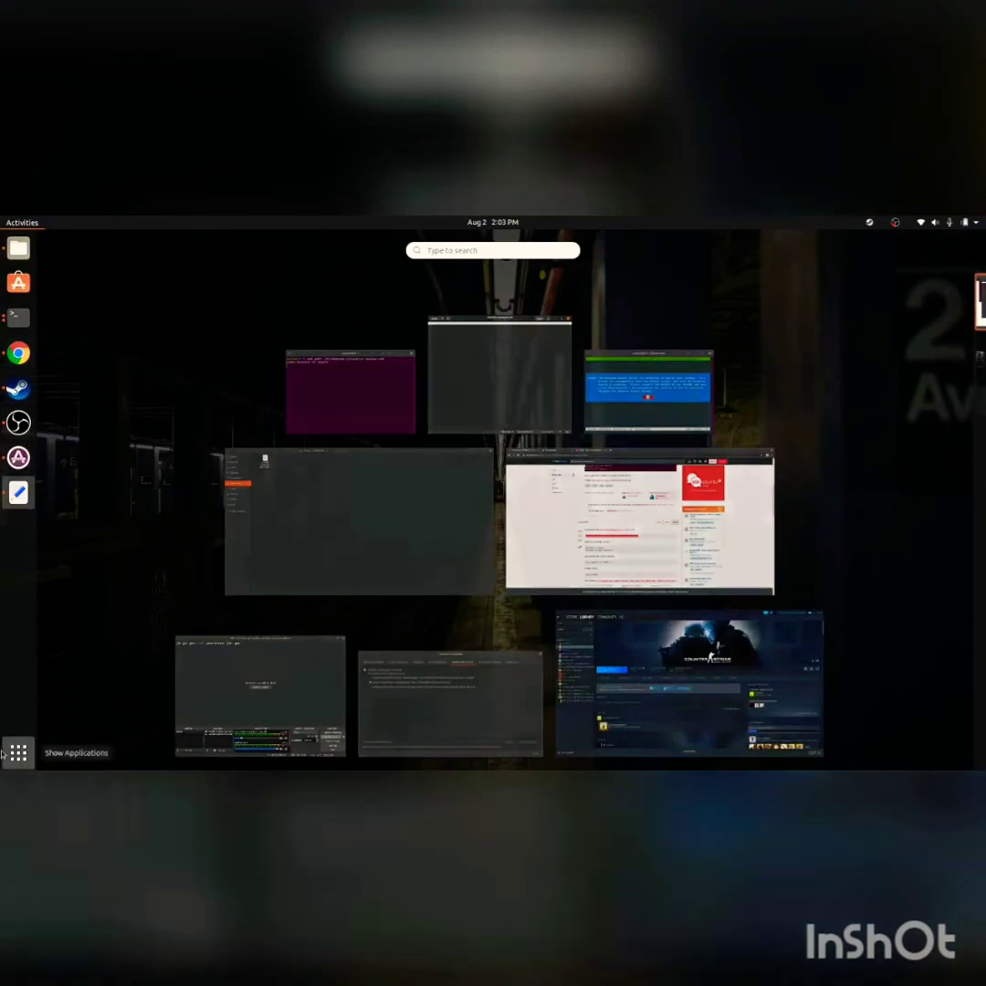
pyautogui.click(5, 752)
pyautogui.scroll(-1, 490, 560)
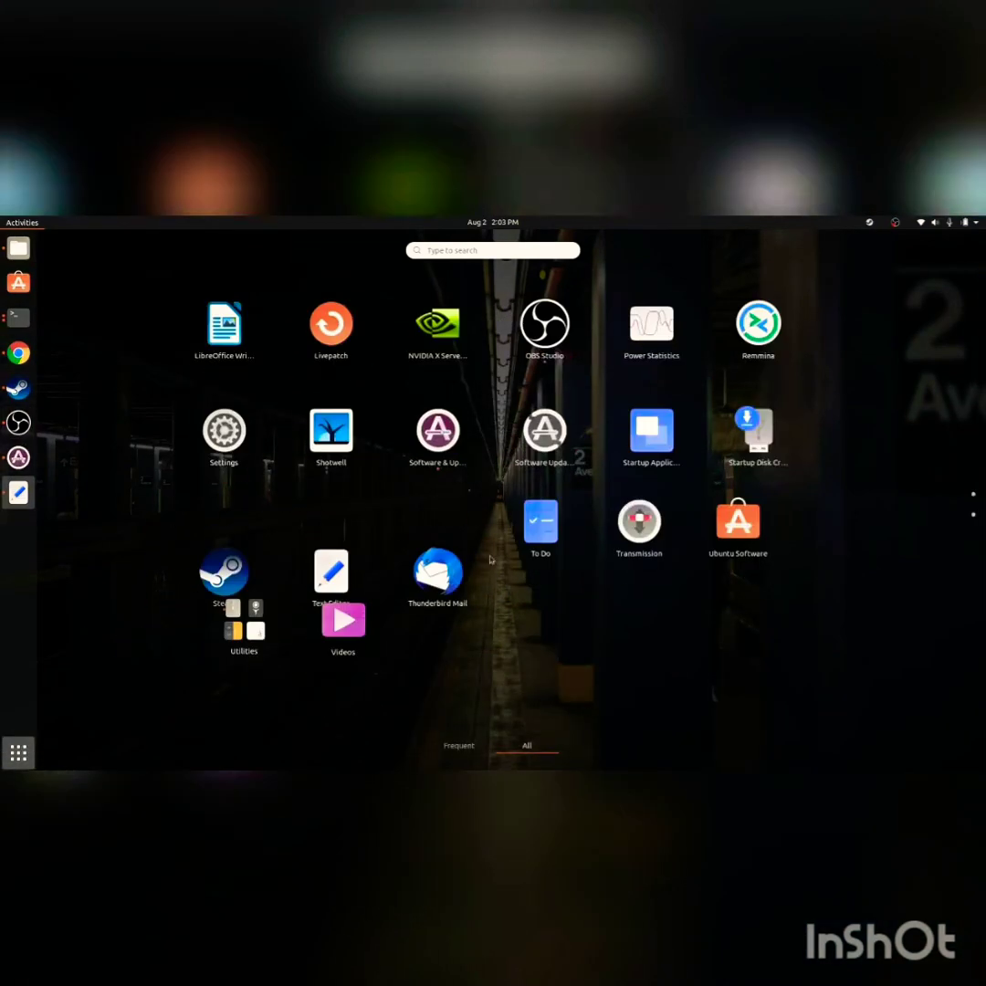
pyautogui.scroll(1, 490, 560)
pyautogui.press('Escape')
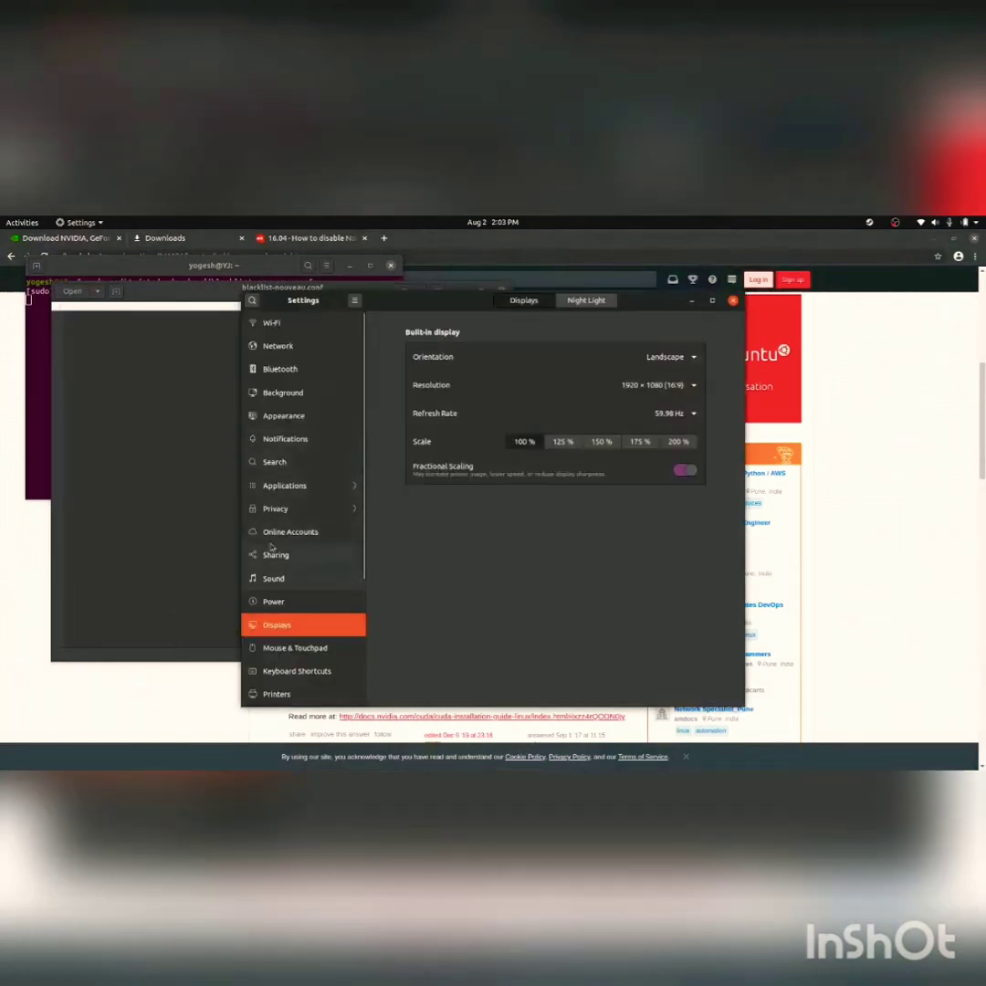
pyautogui.click(284, 485)
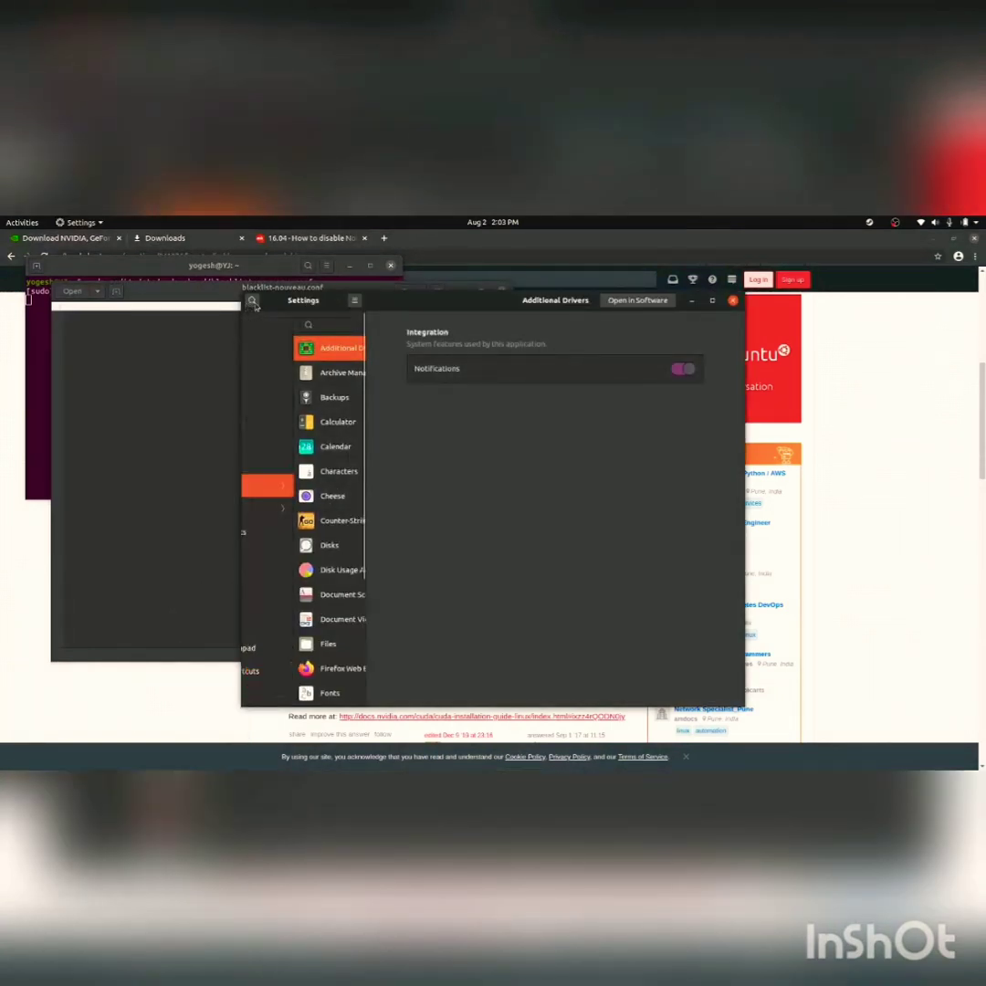
pyautogui.click(291, 415)
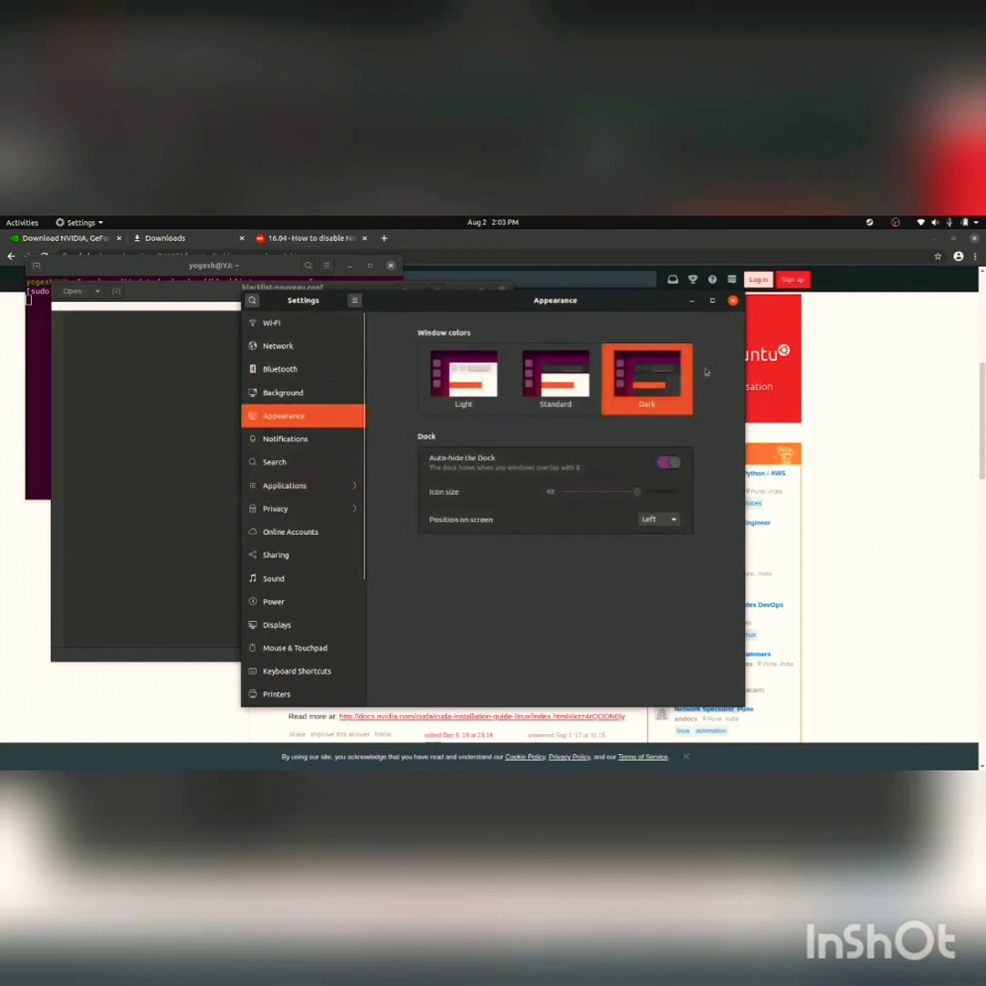
pyautogui.click(465, 375)
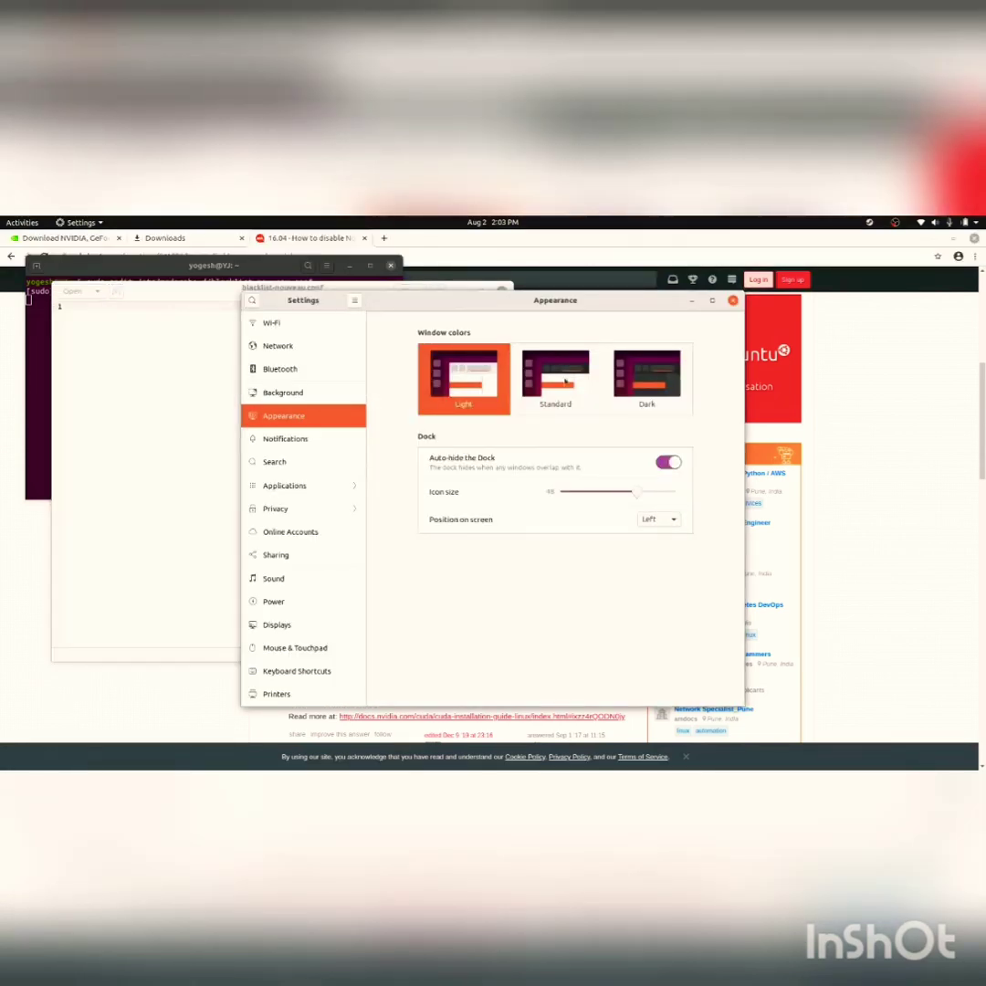
pyautogui.click(595, 371)
pyautogui.click(734, 302)
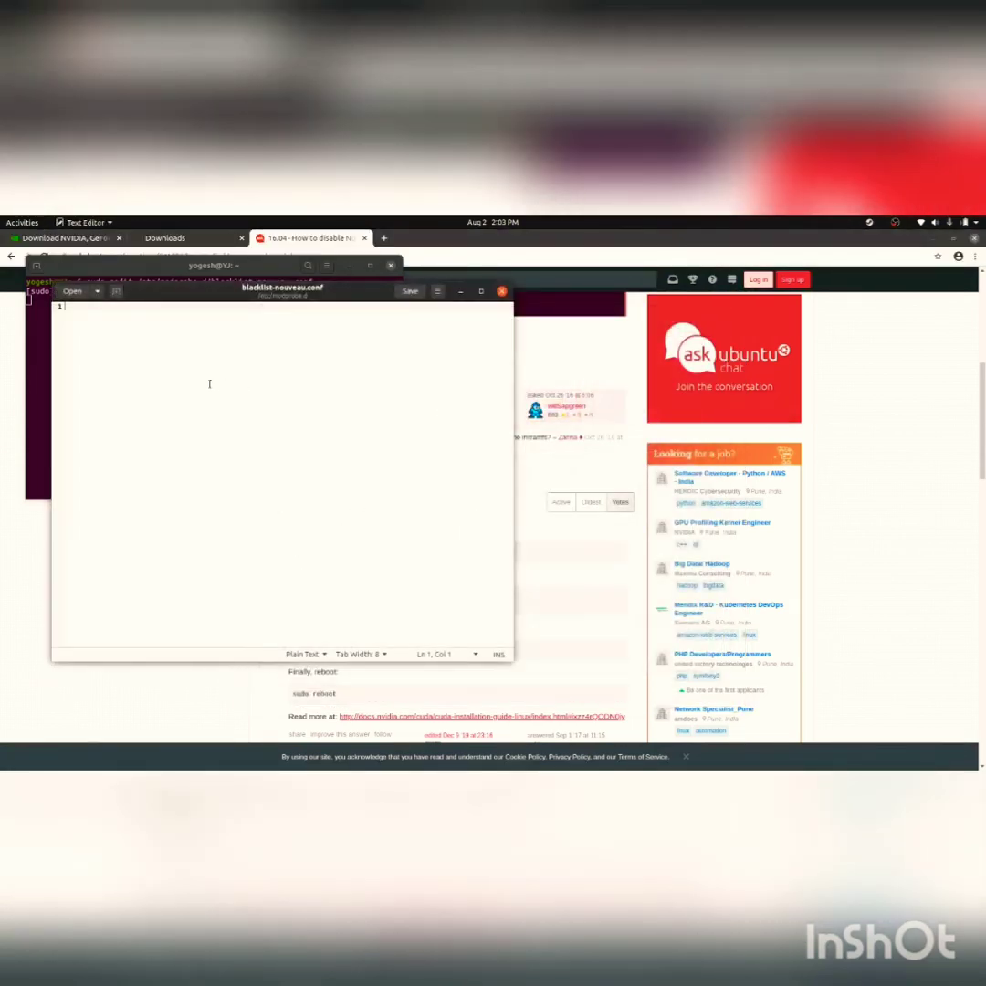
# - Close the empty blacklist-nouveau.conf and reopen it by running the same sudo gedit command again
pyautogui.click(502, 291)
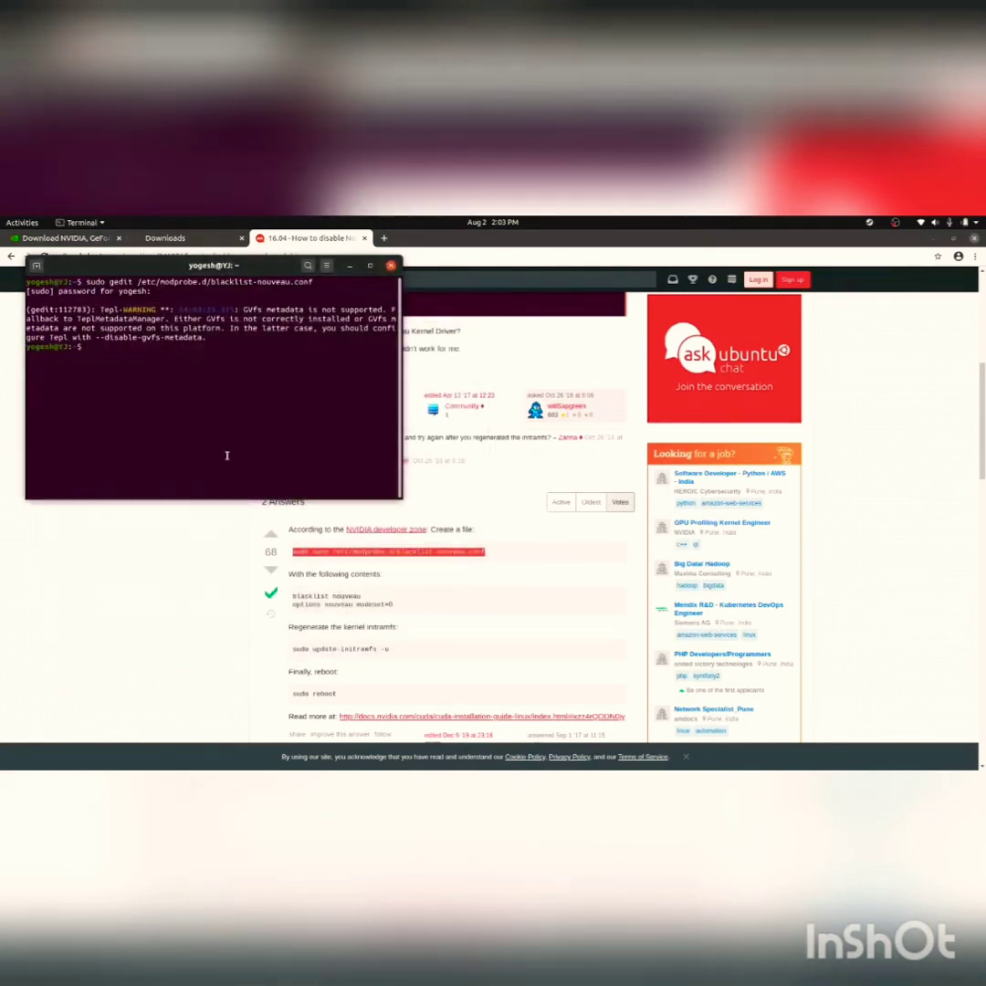
pyautogui.press('Up')
pyautogui.press('Return')
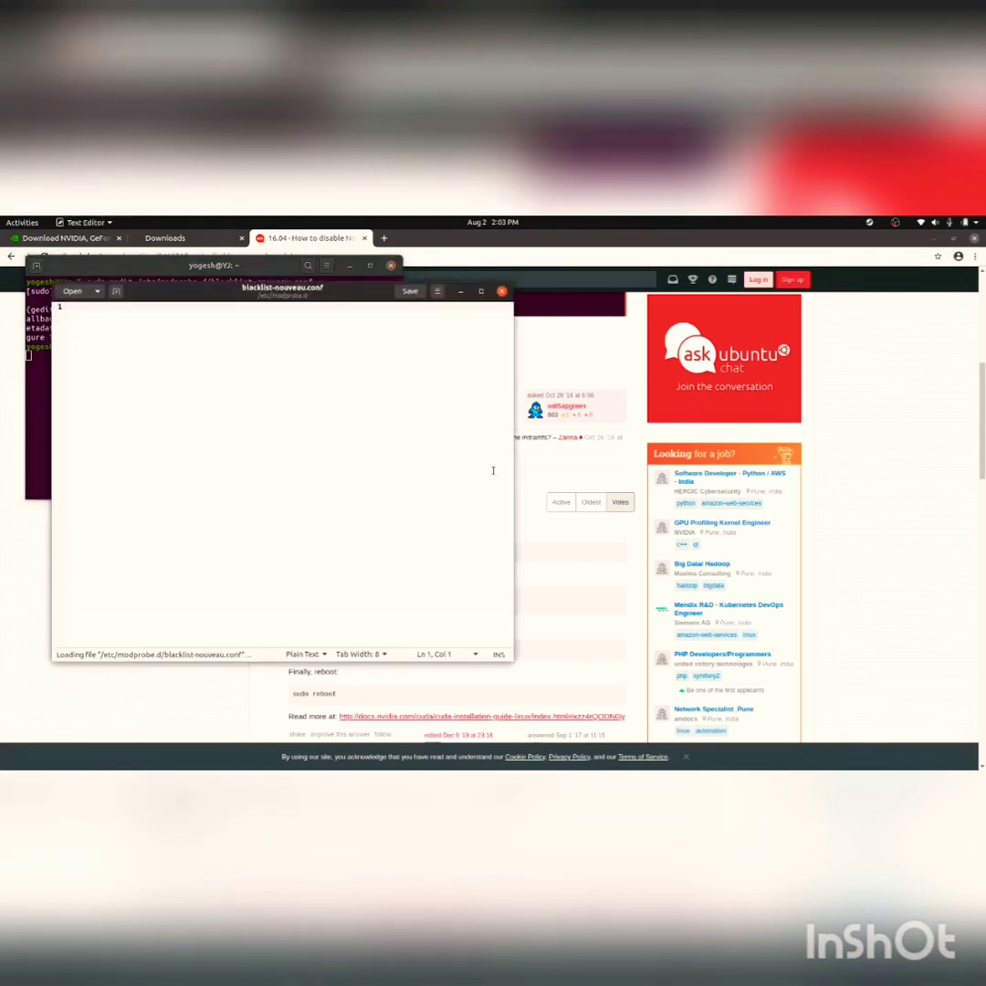
# - Copy the lines "blacklist nouveau" and "options nouveau modeset=0" from the answer into blacklist-nouveau.conf, then save and close the file
pyautogui.click(556, 578)
pyautogui.moveTo(409, 609); pyautogui.dragTo(288, 528)
pyautogui.moveTo(402, 609); pyautogui.dragTo(293, 599)
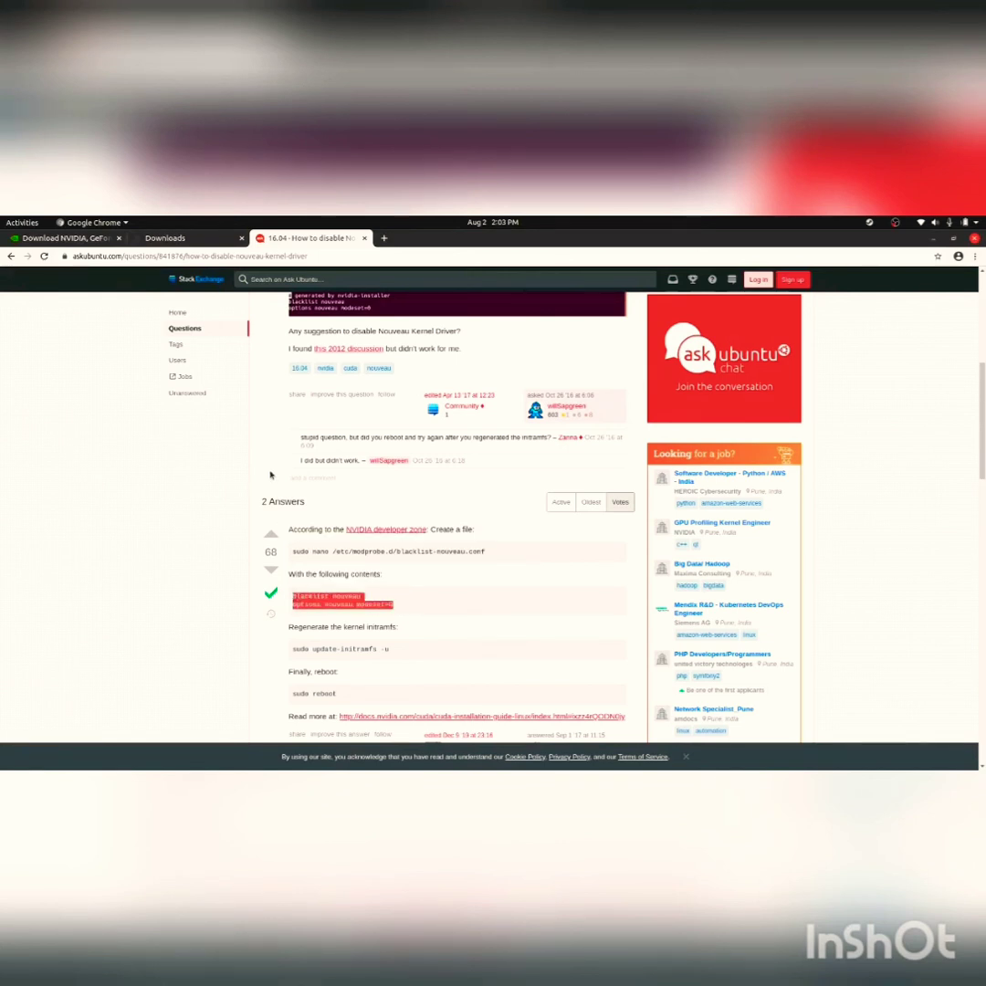
pyautogui.hotkey('ctrl', 'c')
pyautogui.hotkey('alt', 'Tab')
pyautogui.rightClick(247, 399)
pyautogui.click(264, 461)
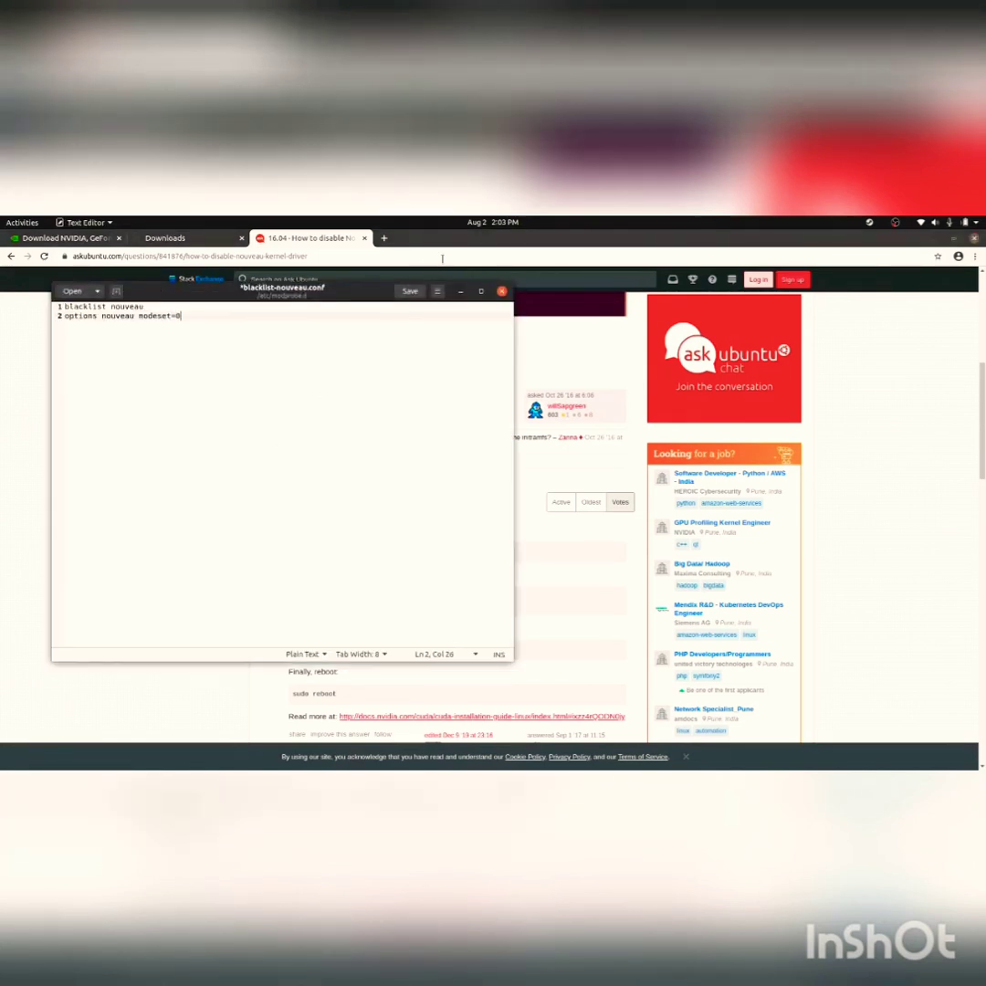
pyautogui.click(413, 292)
pyautogui.click(501, 291)
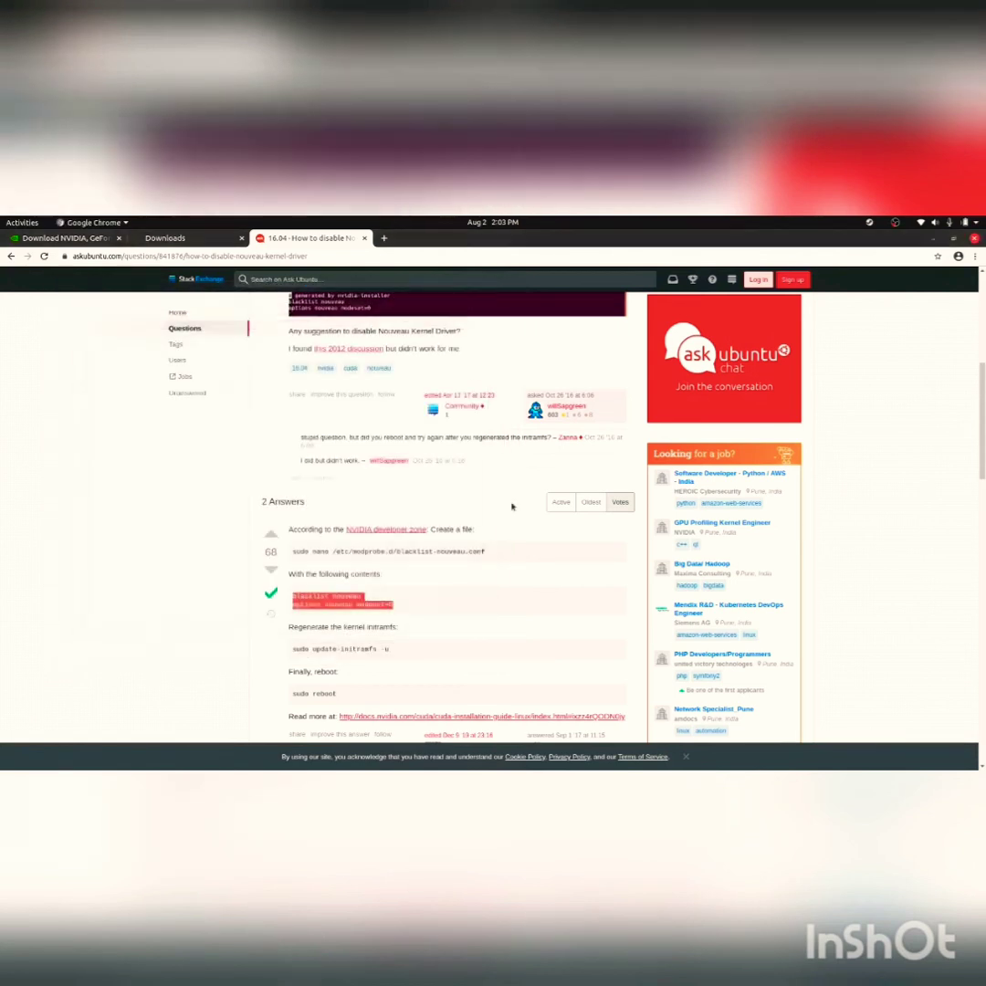
# - Copy sudo update-initramfs -u from the answer and run it in the terminal to regenerate the kernel initramfs
pyautogui.moveTo(391, 651); pyautogui.dragTo(292, 652)
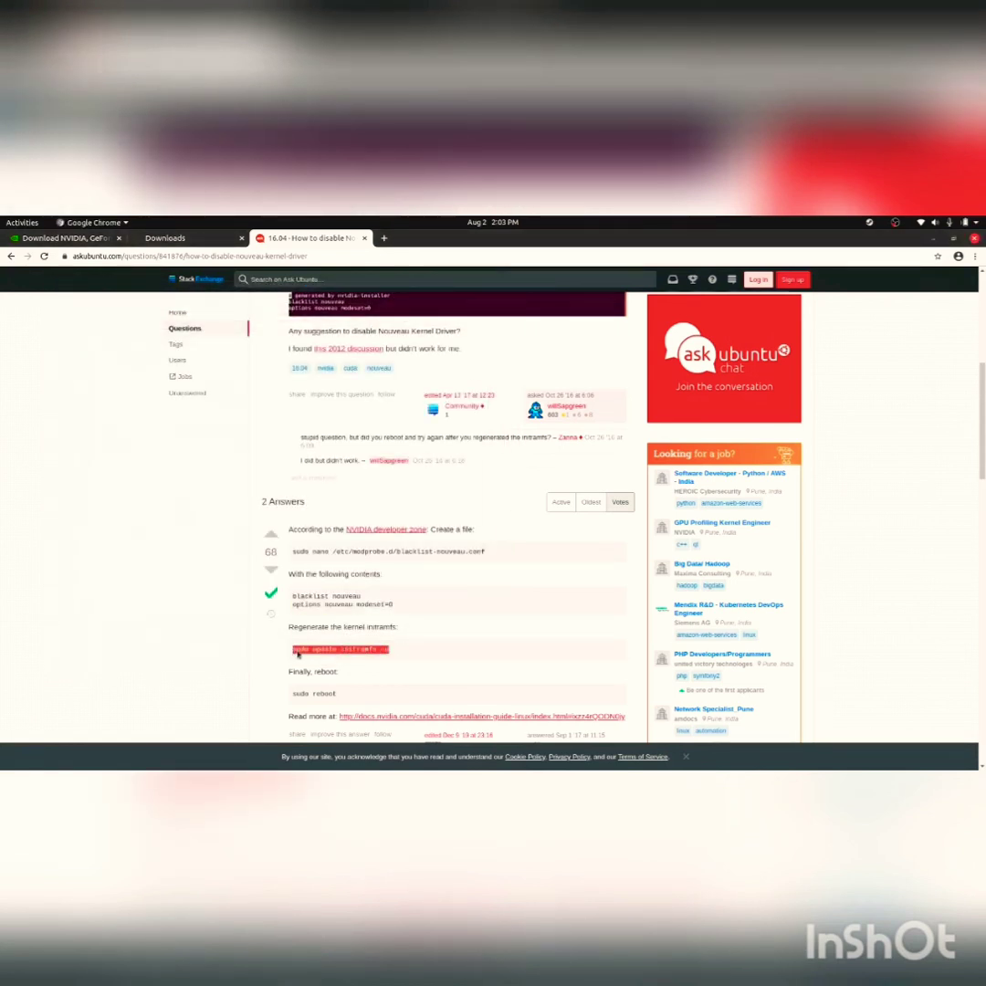
pyautogui.rightClick(309, 654)
pyautogui.click(325, 661)
pyautogui.hotkey('alt', 'Tab')
pyautogui.rightClick(163, 447)
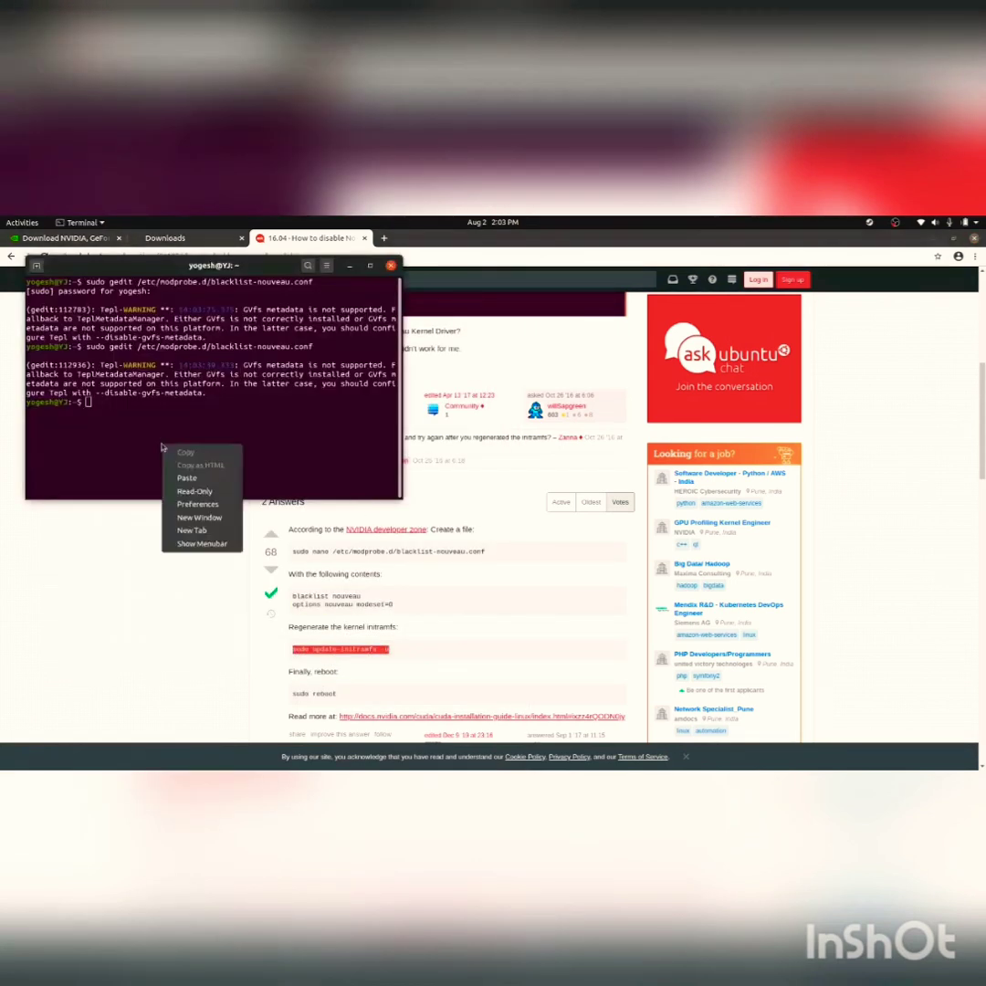
pyautogui.click(185, 476)
pyautogui.press('Return')
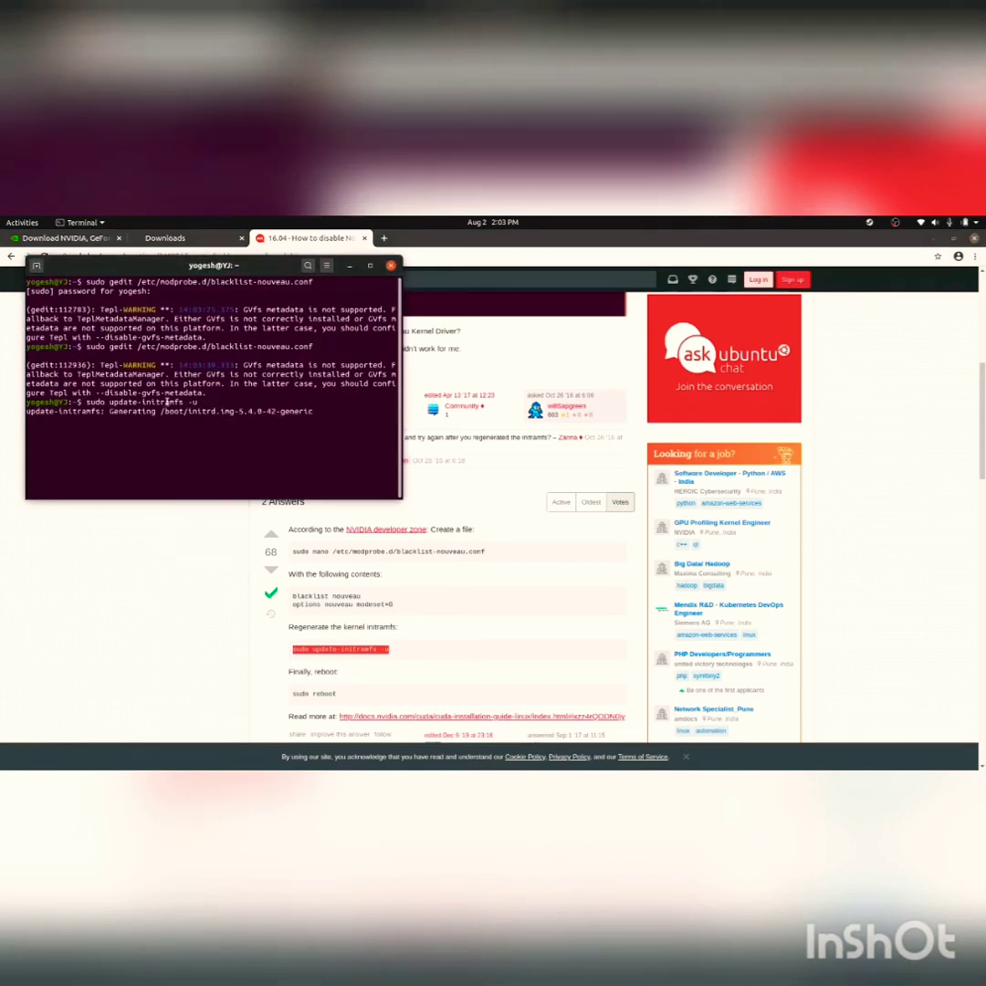
# - Read the comments below the accepted Ask Ubuntu answer and the beginning of the second answer
pyautogui.scroll(-1, 386, 674)
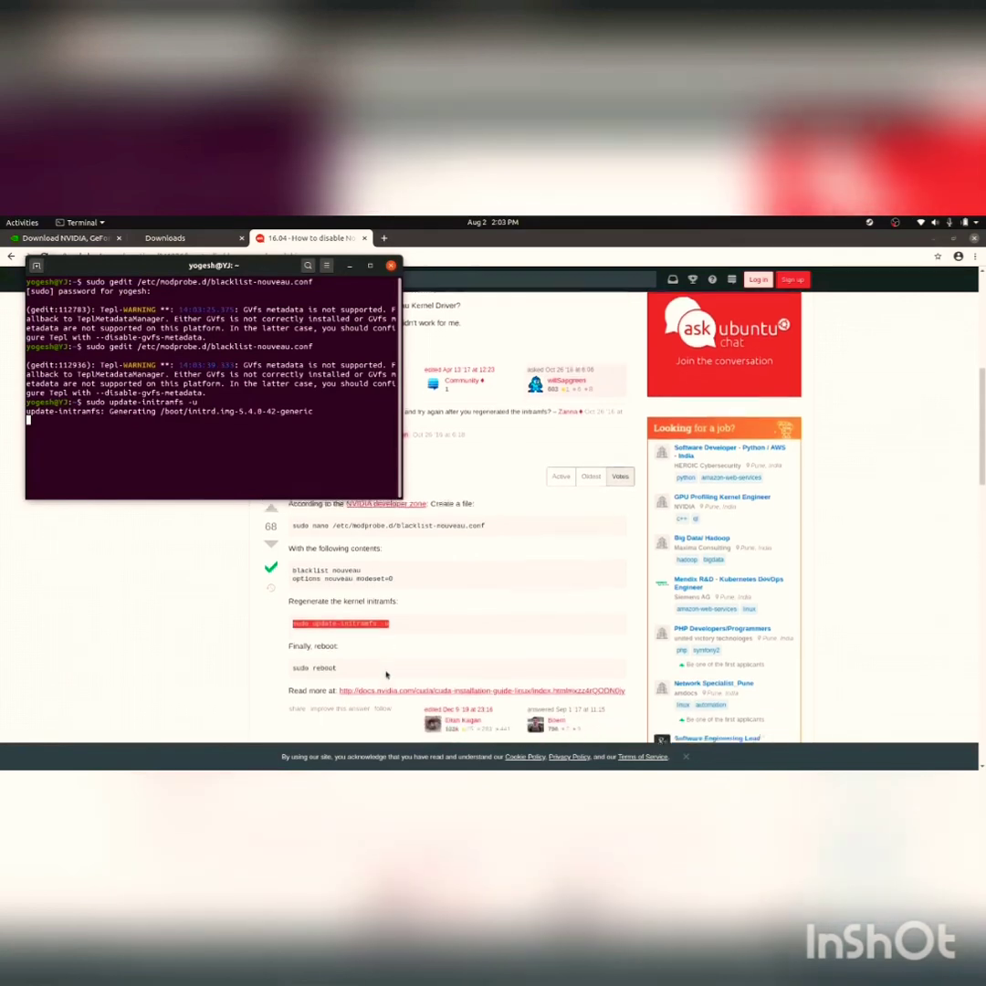
pyautogui.scroll(-4, 386, 674)
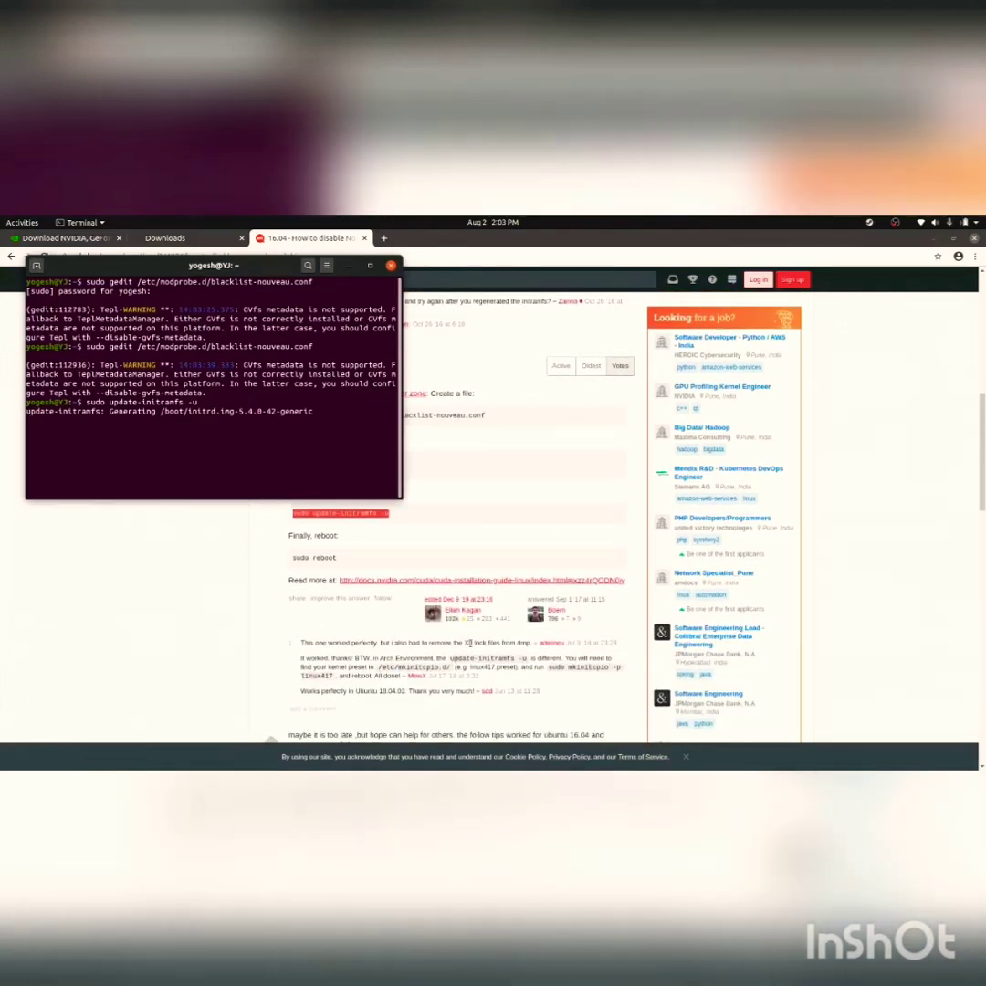
pyautogui.moveTo(382, 643); pyautogui.dragTo(532, 644)
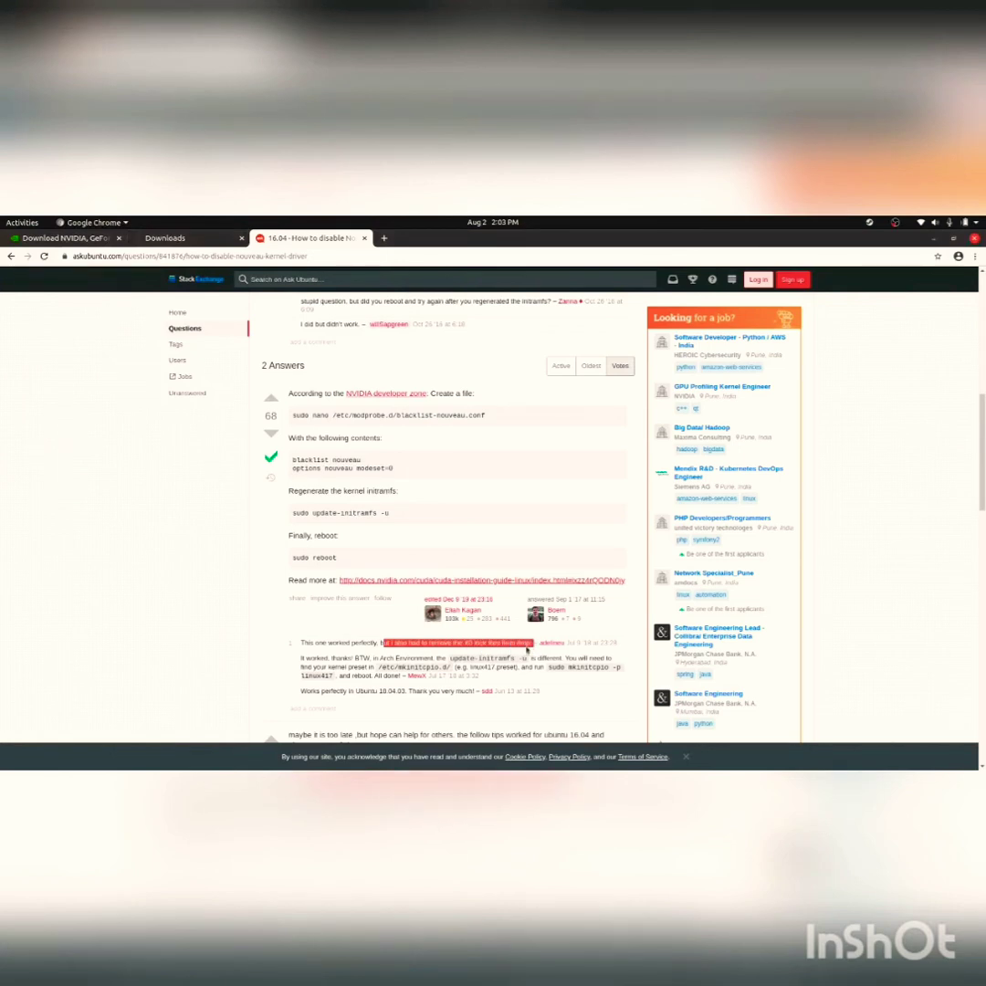
pyautogui.scroll(-2, 344, 666)
pyautogui.scroll(-2, 344, 666)
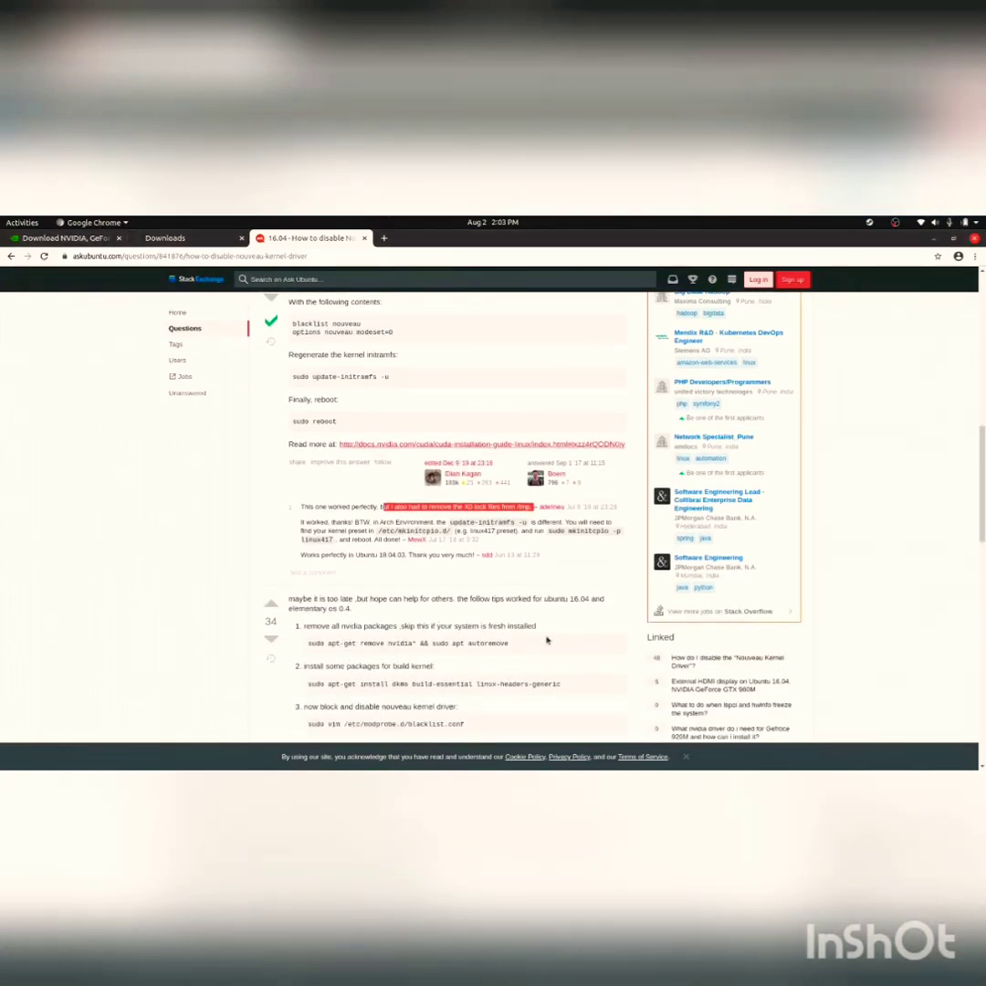
pyautogui.moveTo(3, 220)
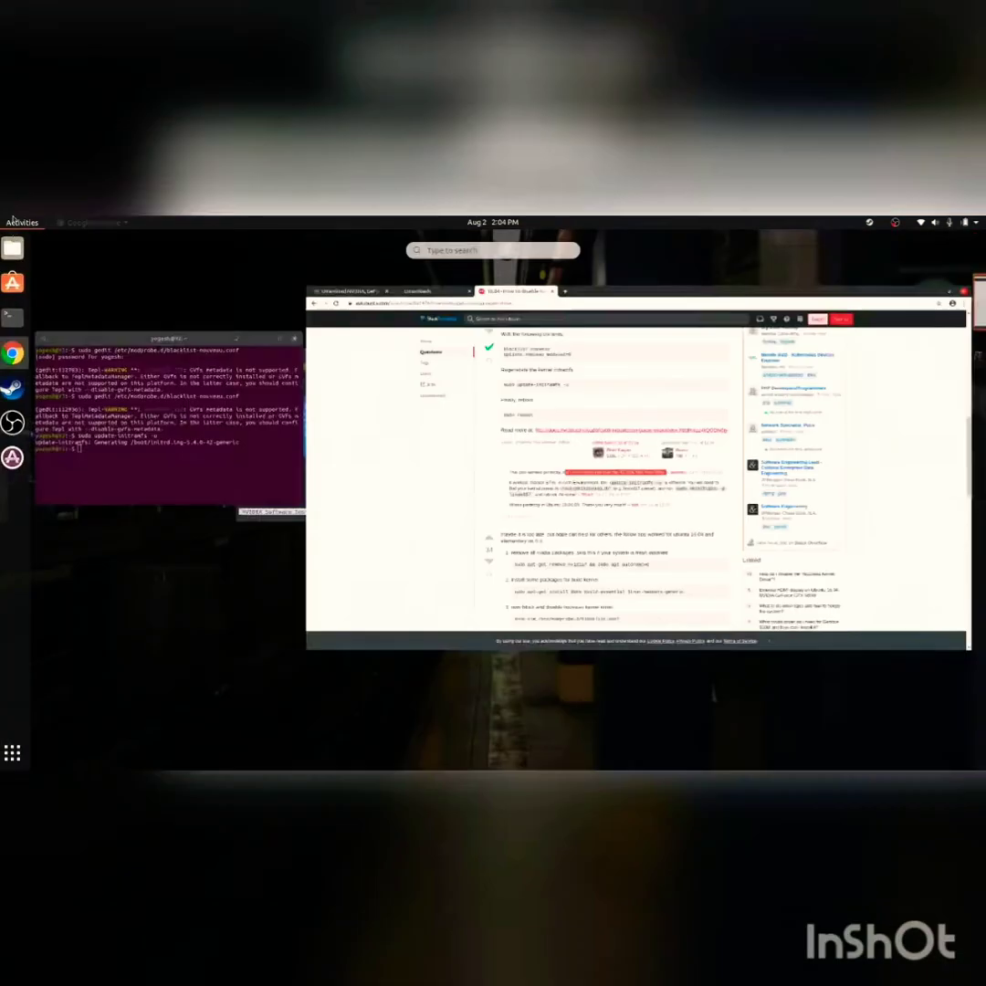
pyautogui.click(117, 462)
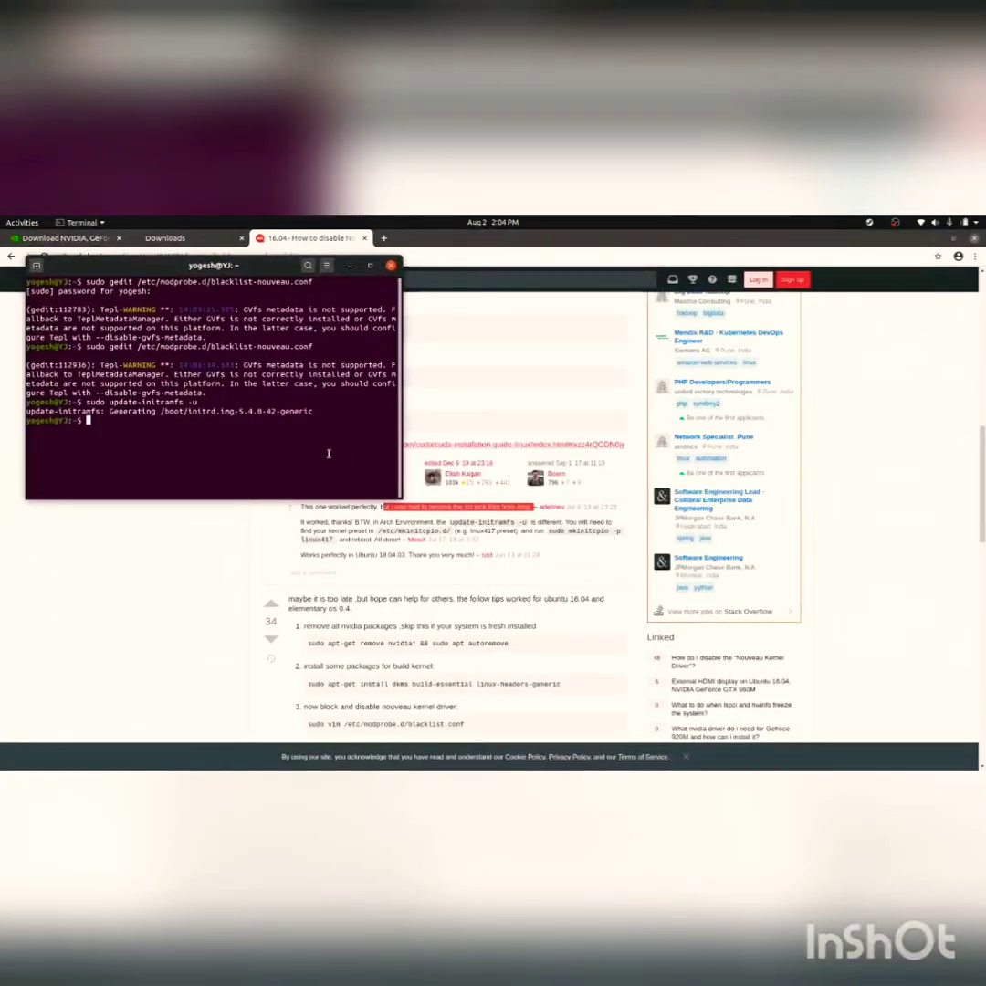
pyautogui.write('sudo')
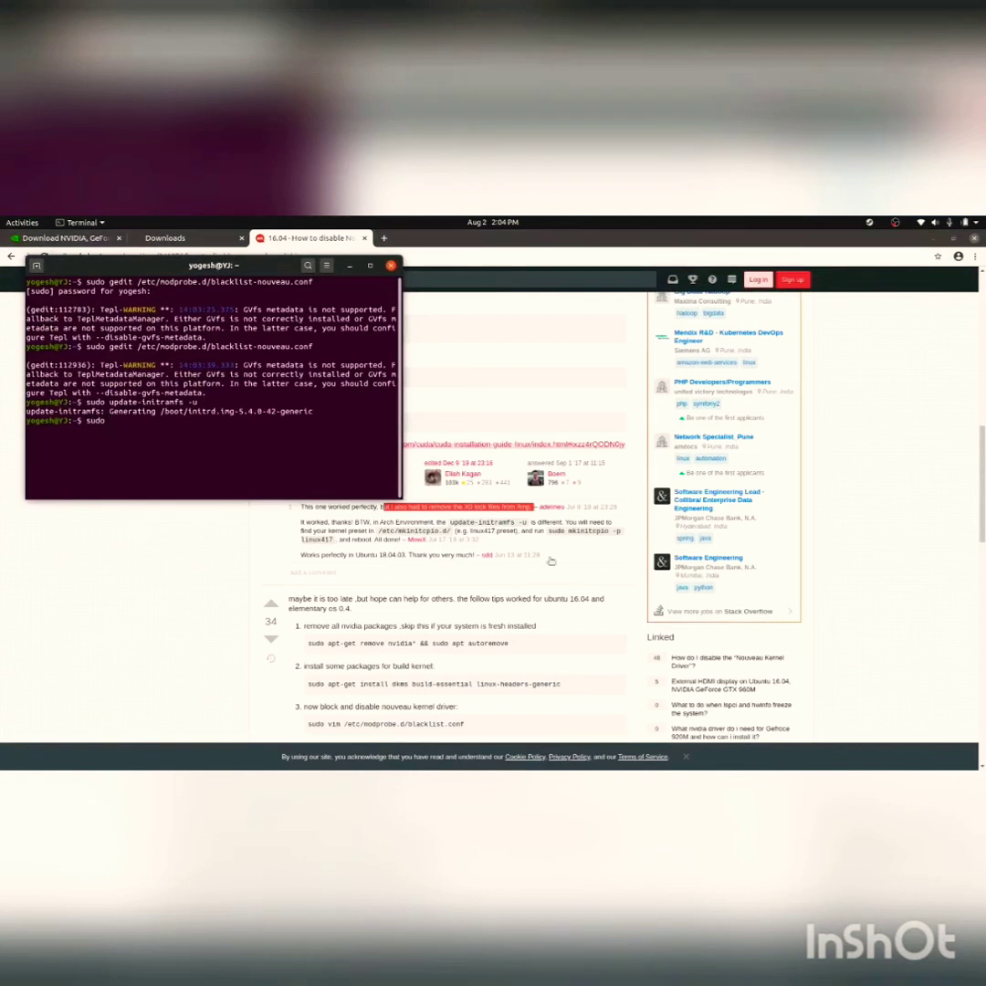
pyautogui.click(895, 222)
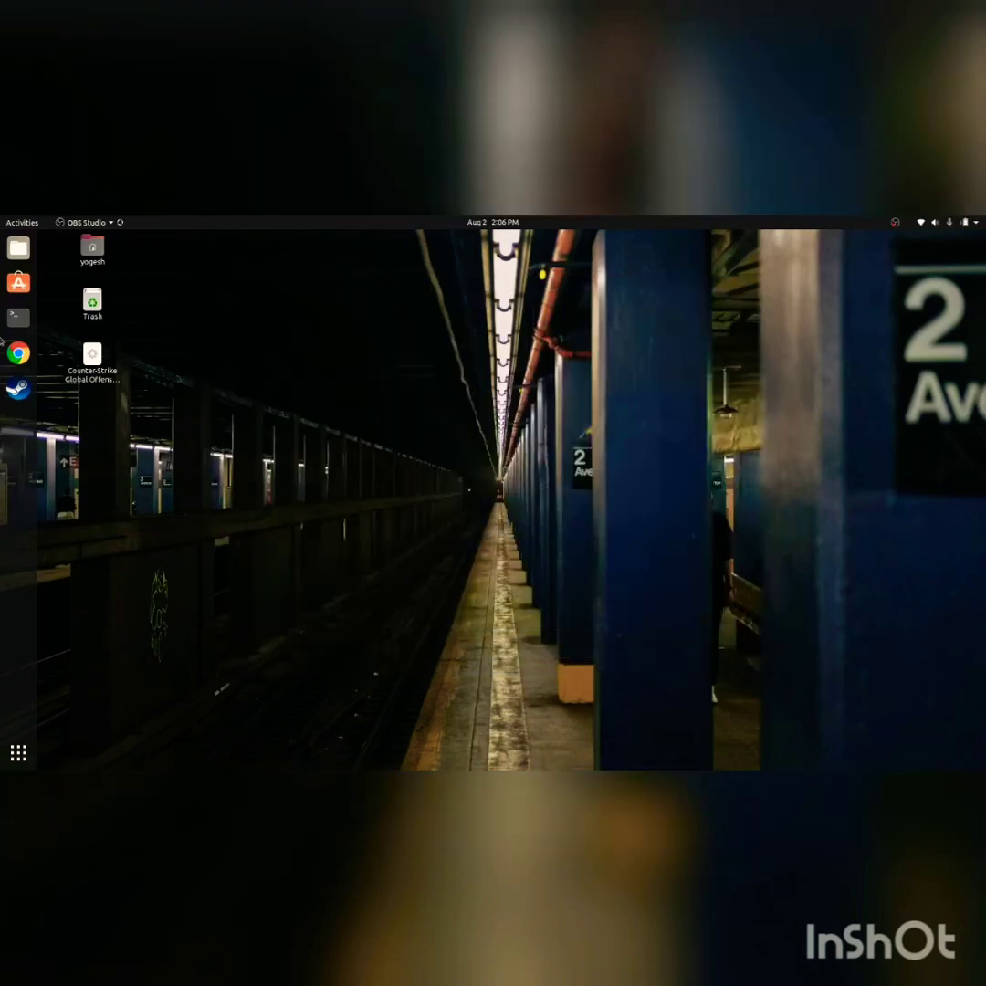
# - Open a new terminal and change to the Downloads folder inside the home directory
pyautogui.click(18, 317)
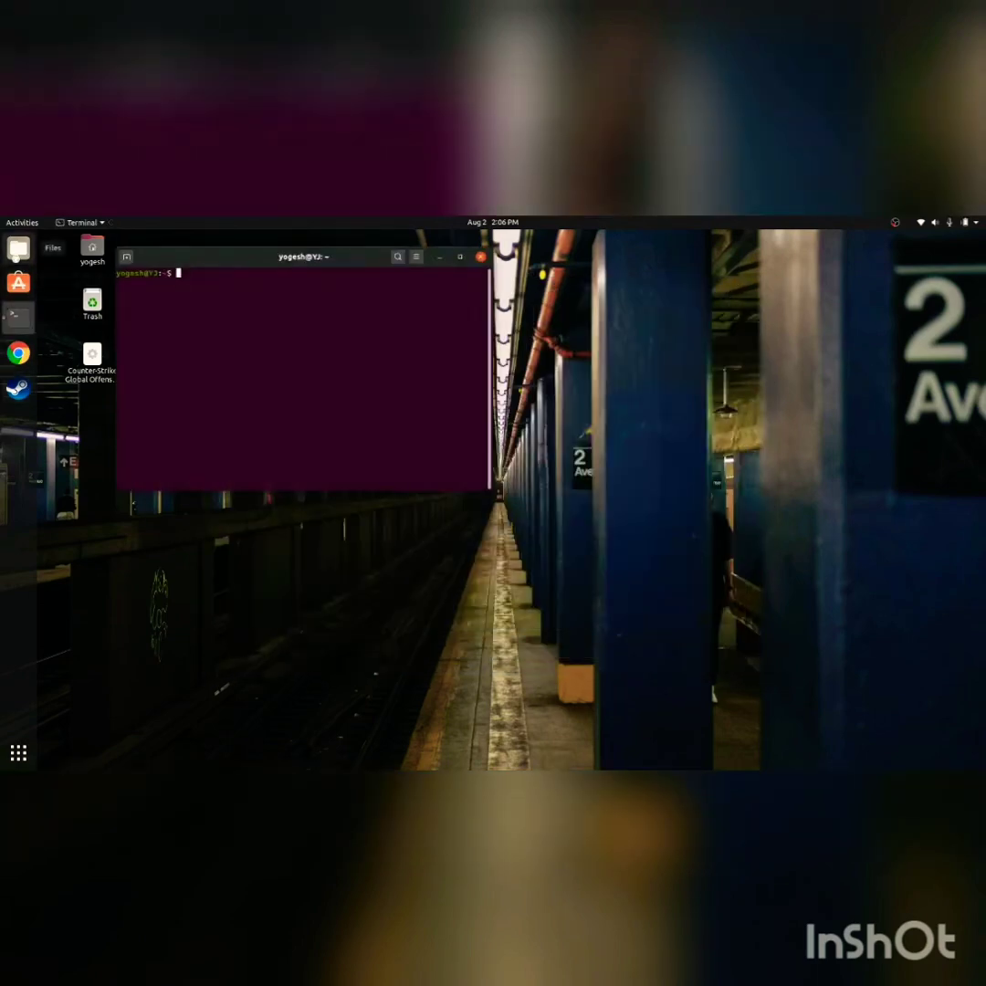
pyautogui.write('cd /h')
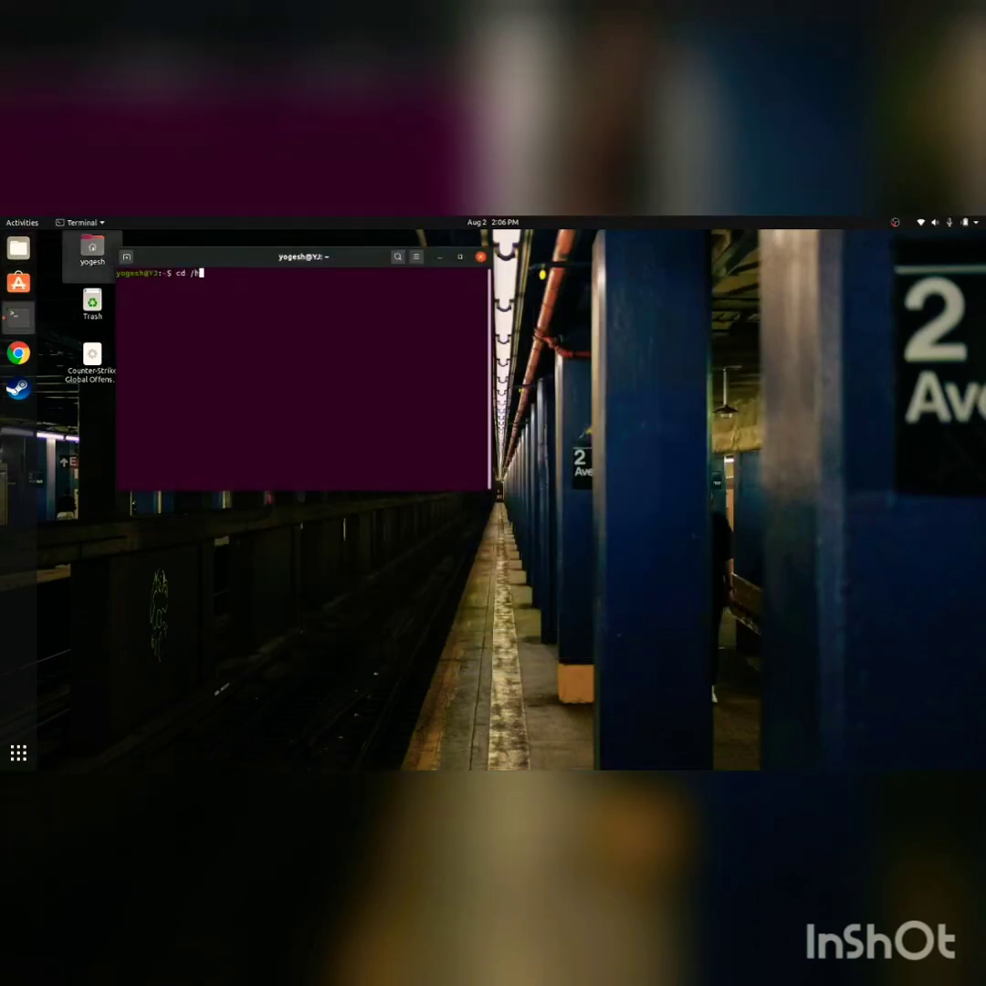
pyautogui.press('Tab')
pyautogui.write('y')
pyautogui.press('Tab')
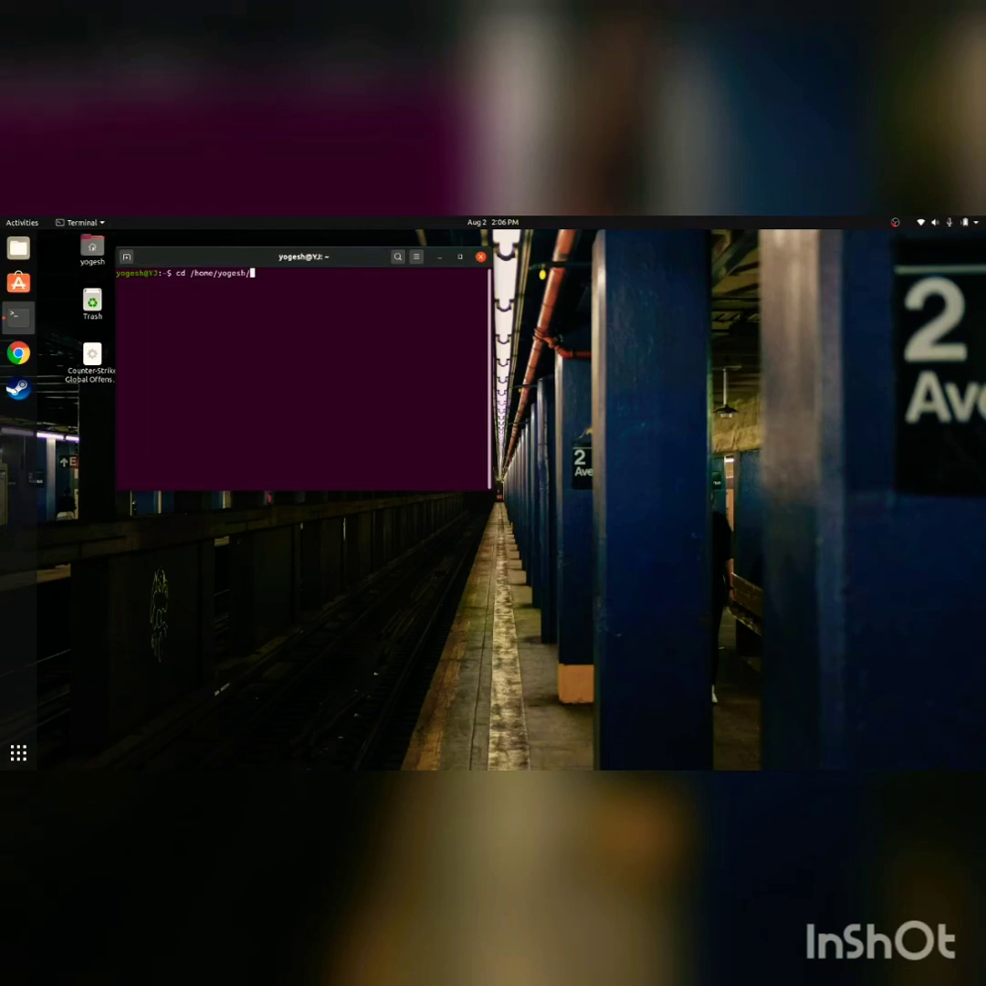
pyautogui.write('Dow')
pyautogui.press('Tab')
pyautogui.press('Return')
# - Clear the terminal output in the Downloads folder with the clear command
pyautogui.write('cls')
pyautogui.press('Return')
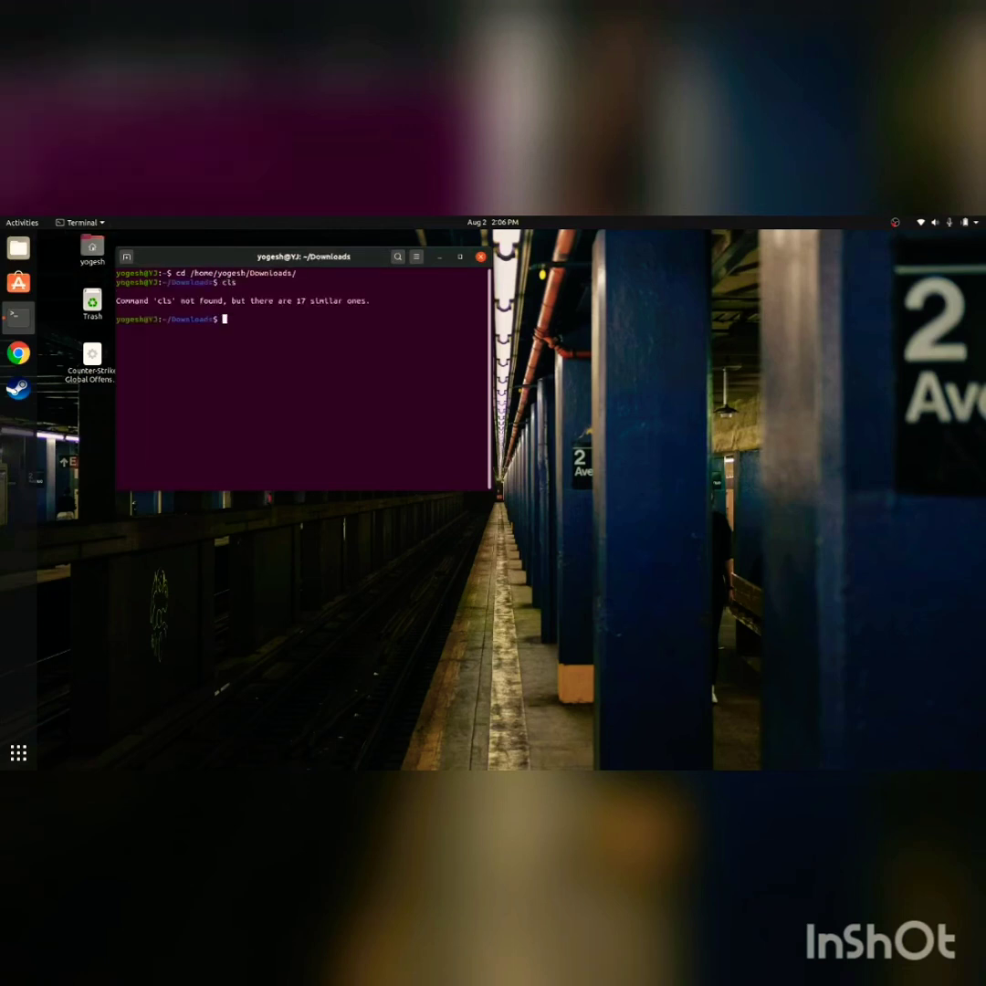
pyautogui.write('clear')
pyautogui.press('Return')
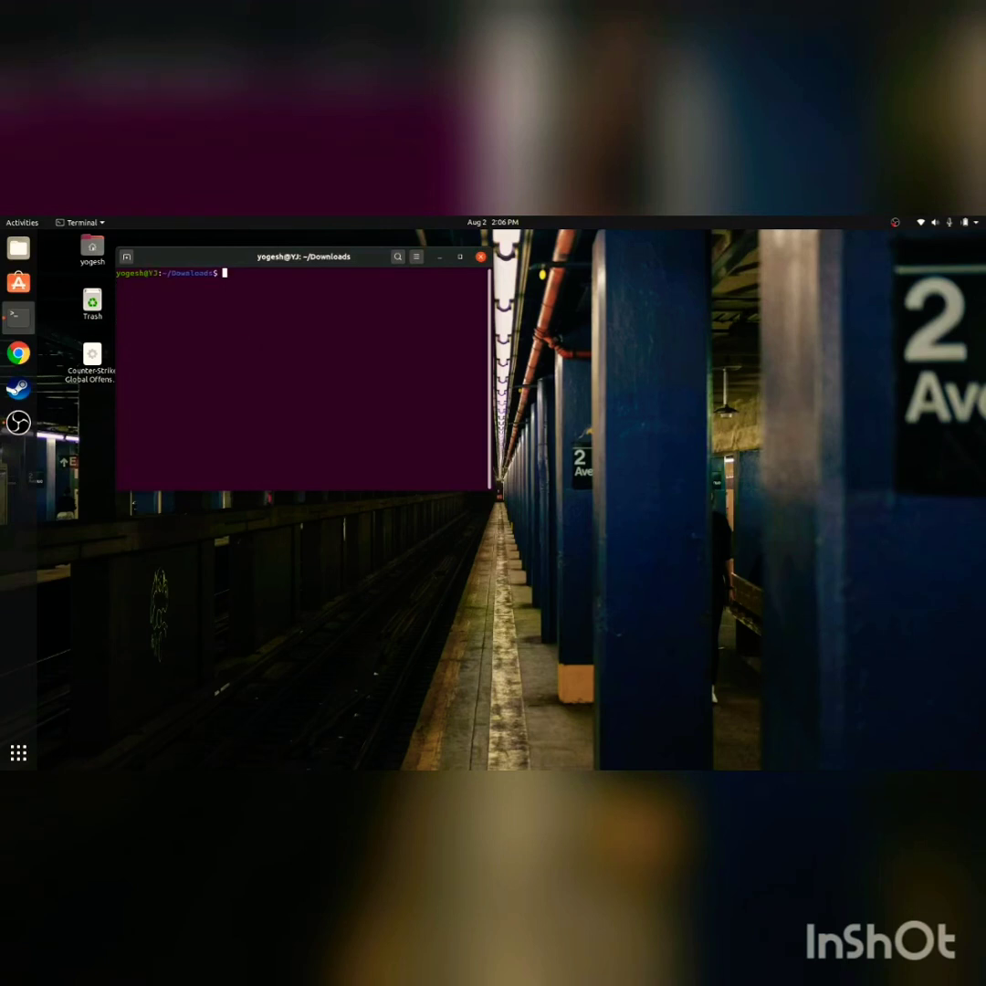
# - Try to install the driver by running sudo ./NVIDIA-Linux-x86_64-430.09.run with the account password, and exit the installer
pyautogui.write('sudo ./N')
pyautogui.press('Tab')
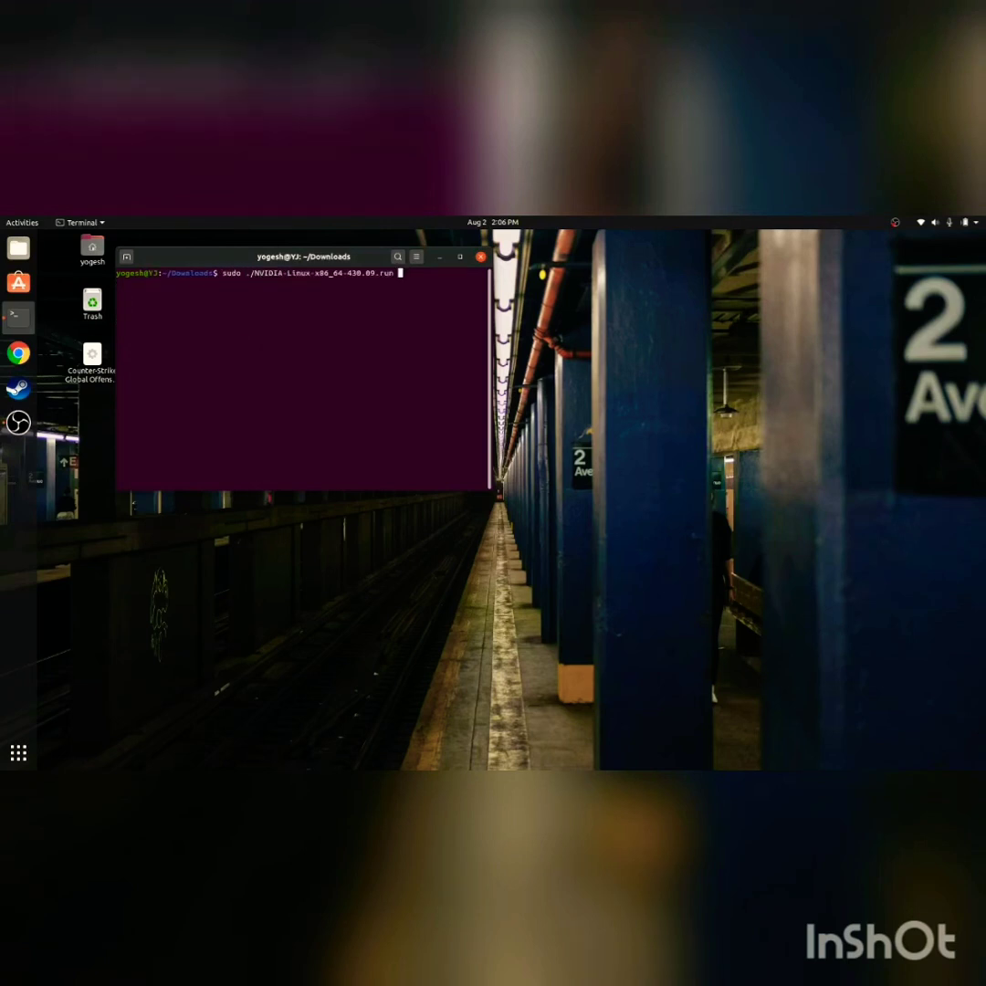
pyautogui.press('Return')
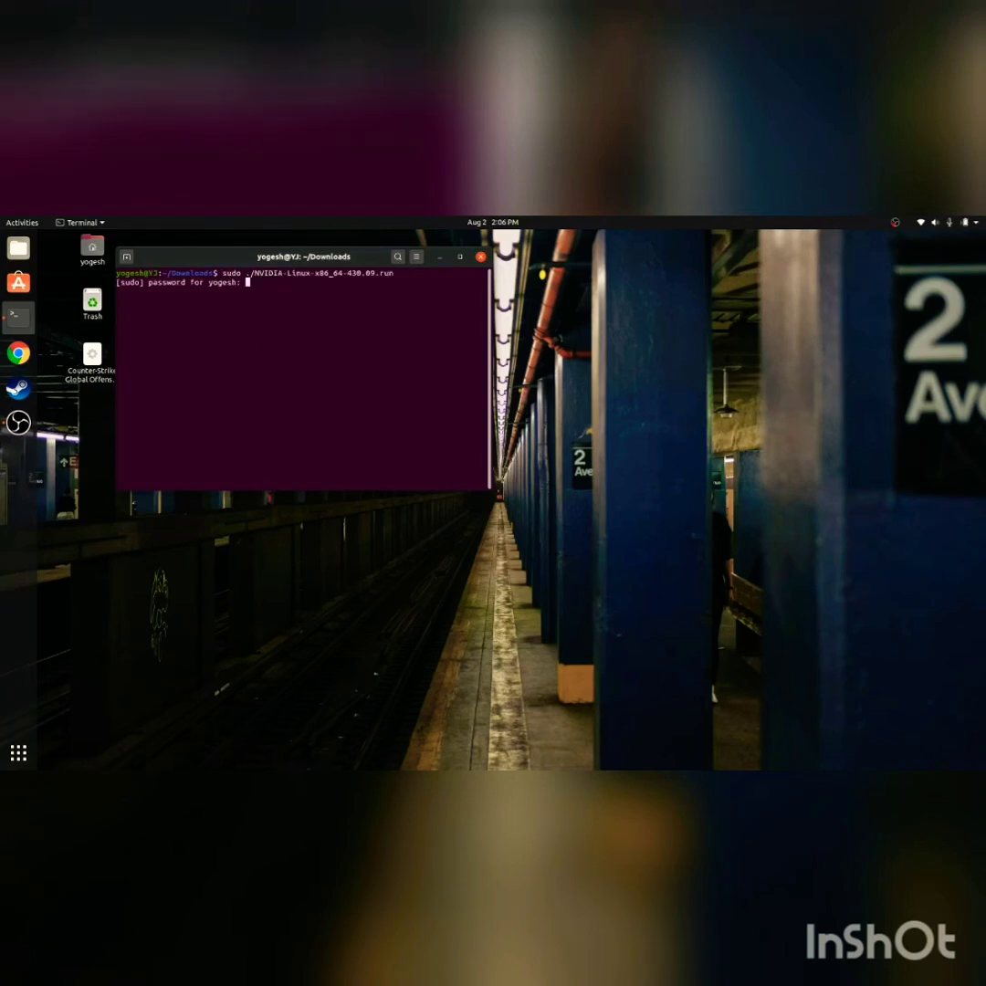
pyautogui.press('Return')
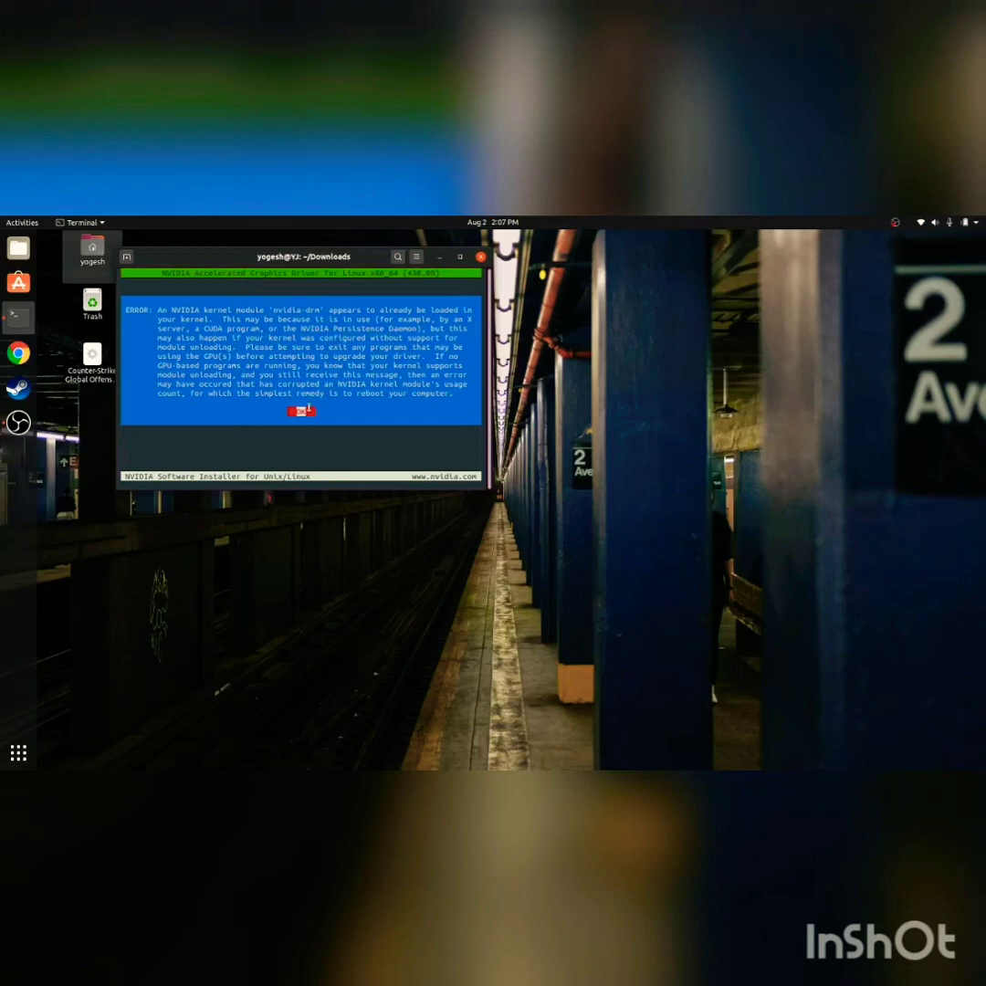
pyautogui.press('Return')
pyautogui.press('Return')
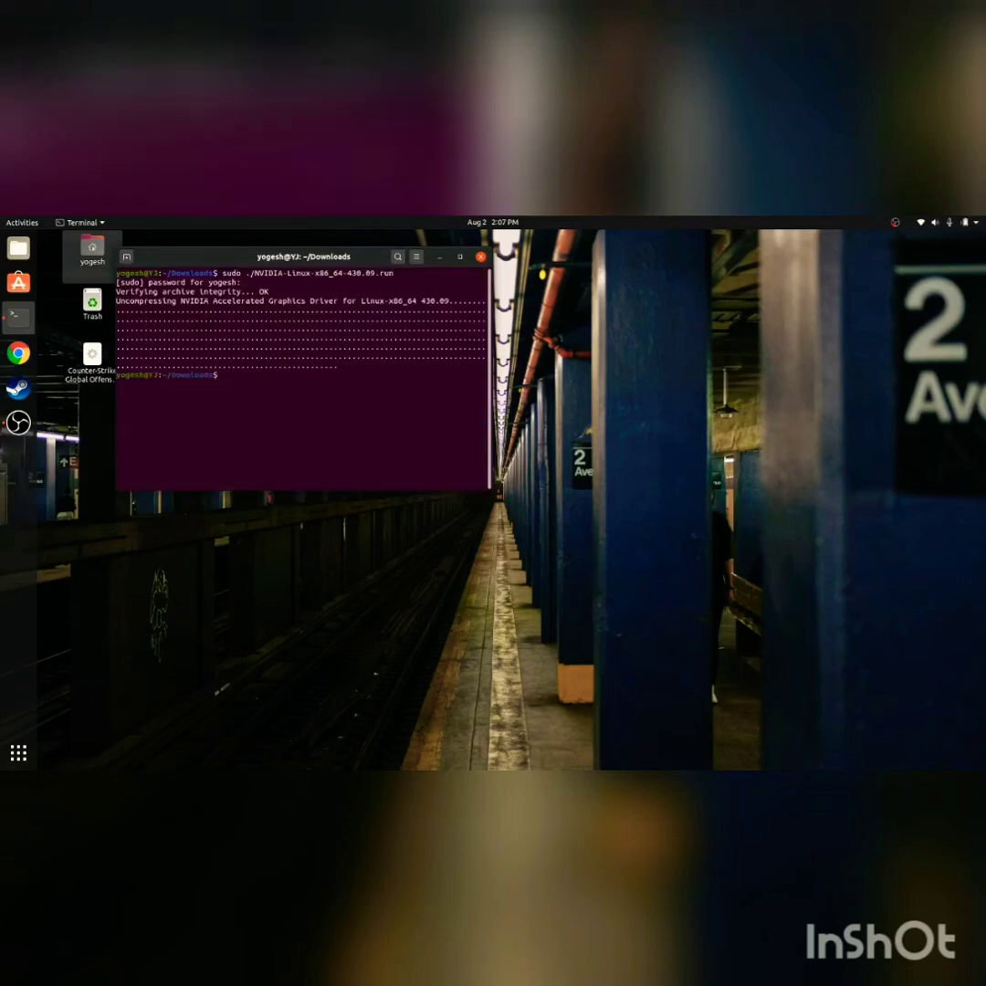
# - Open NVIDIA X Server Settings from the installed applications and enlarge its window to fit the pages
pyautogui.click(18, 752)
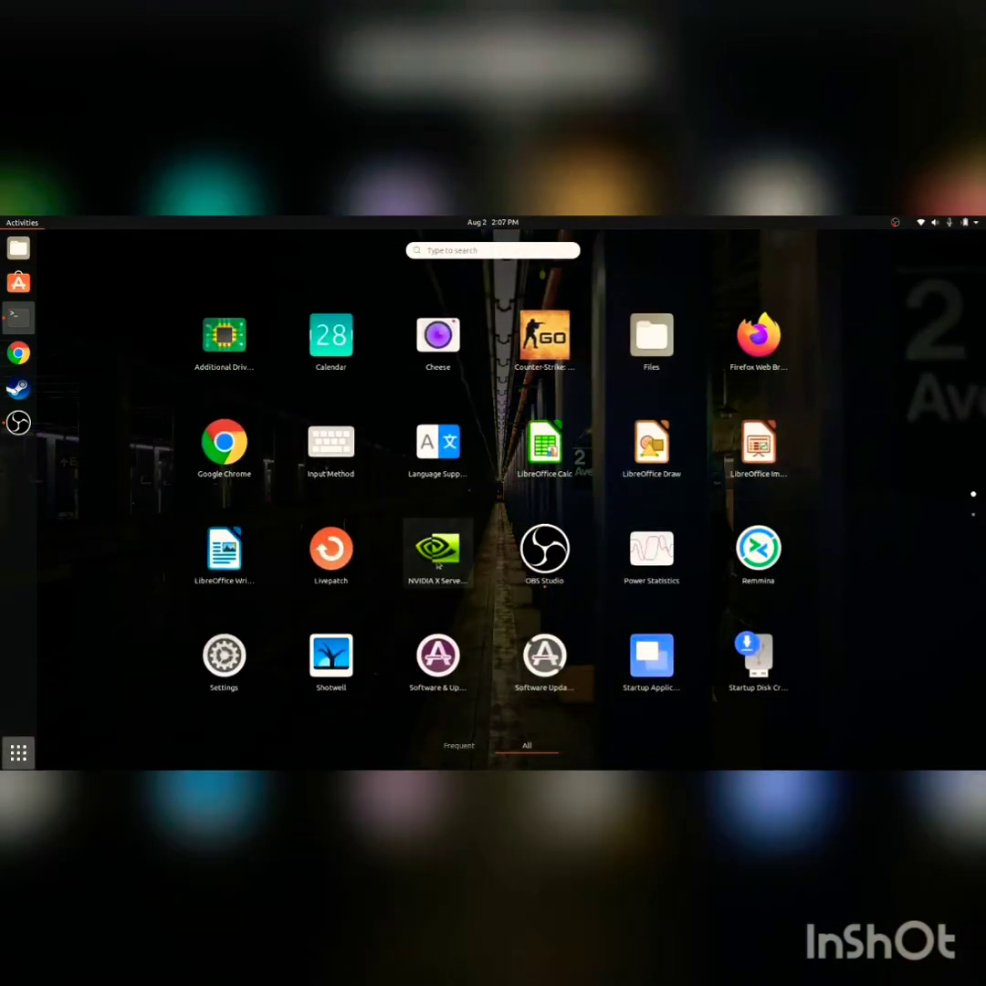
pyautogui.click(438, 565)
pyautogui.moveTo(262, 501); pyautogui.dragTo(366, 266)
pyautogui.moveTo(565, 499); pyautogui.dragTo(883, 694)
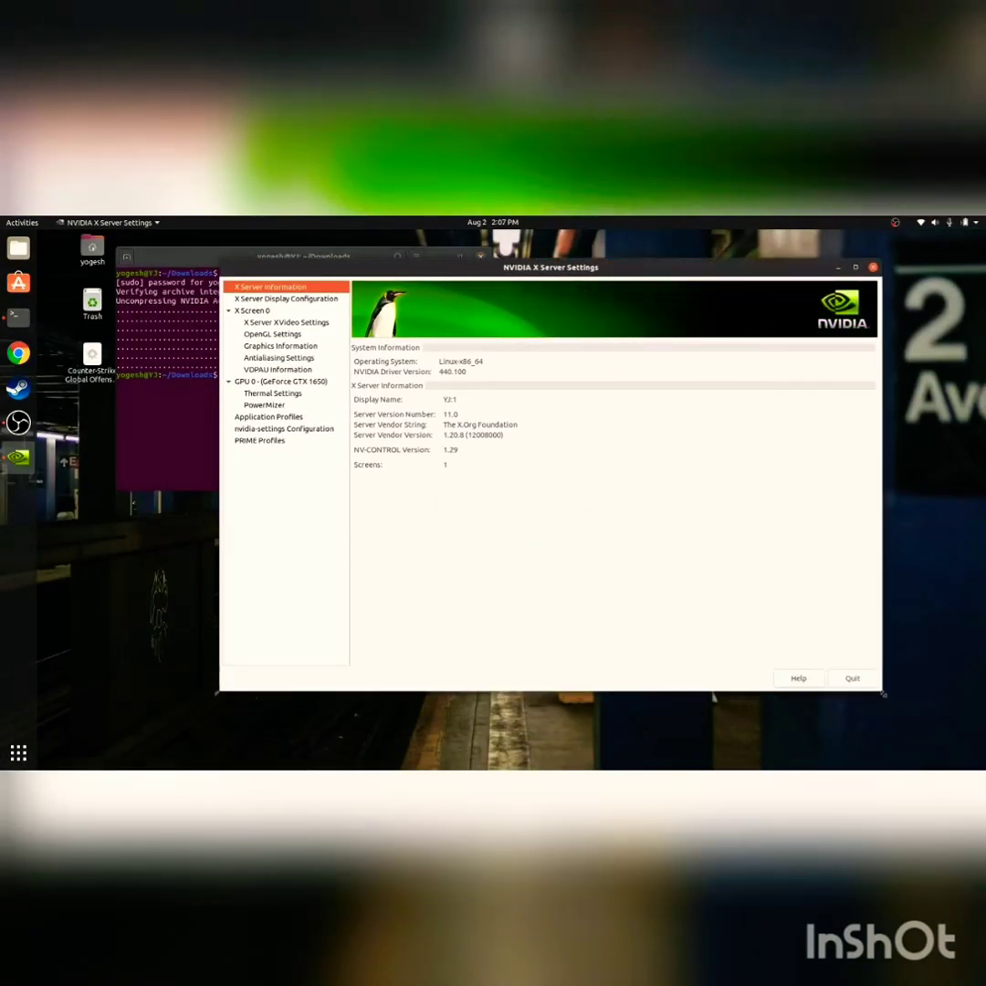
# - Set Image Settings to Performance in the OpenGL Settings of X Screen 0
pyautogui.click(271, 334)
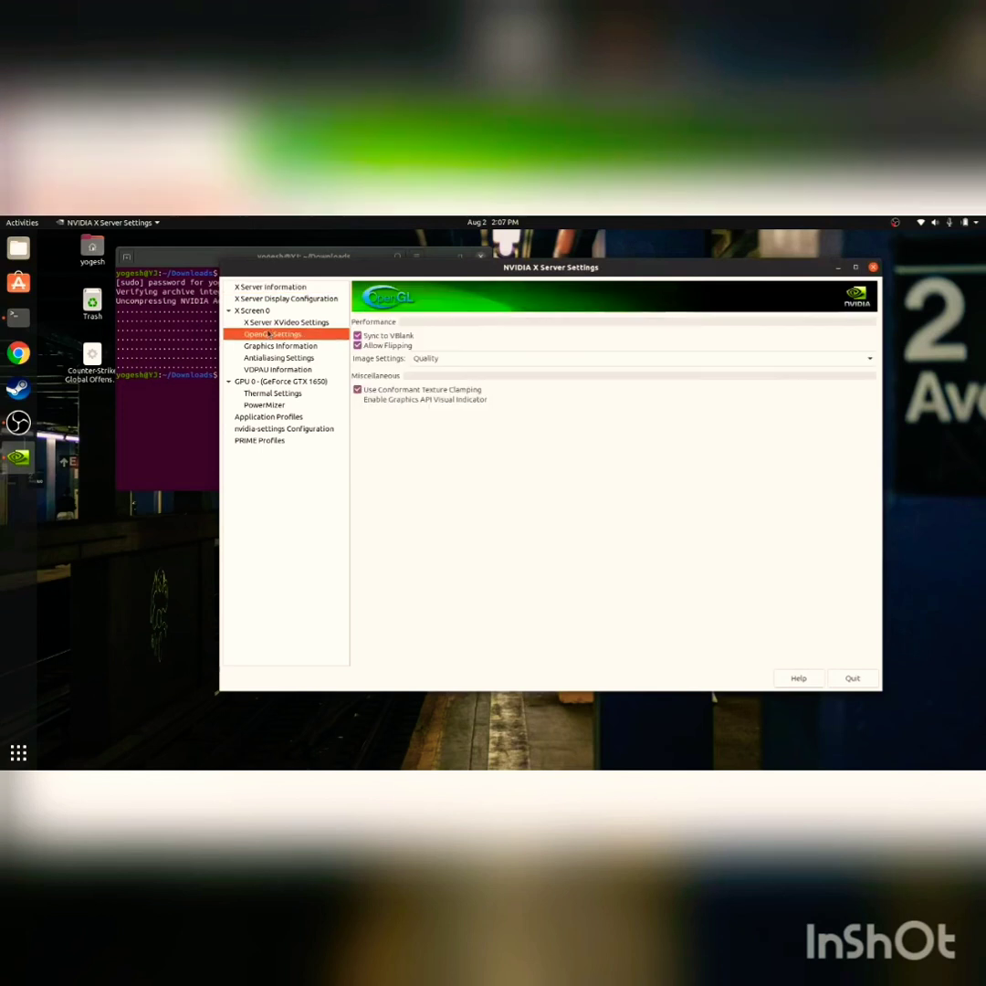
pyautogui.click(466, 358)
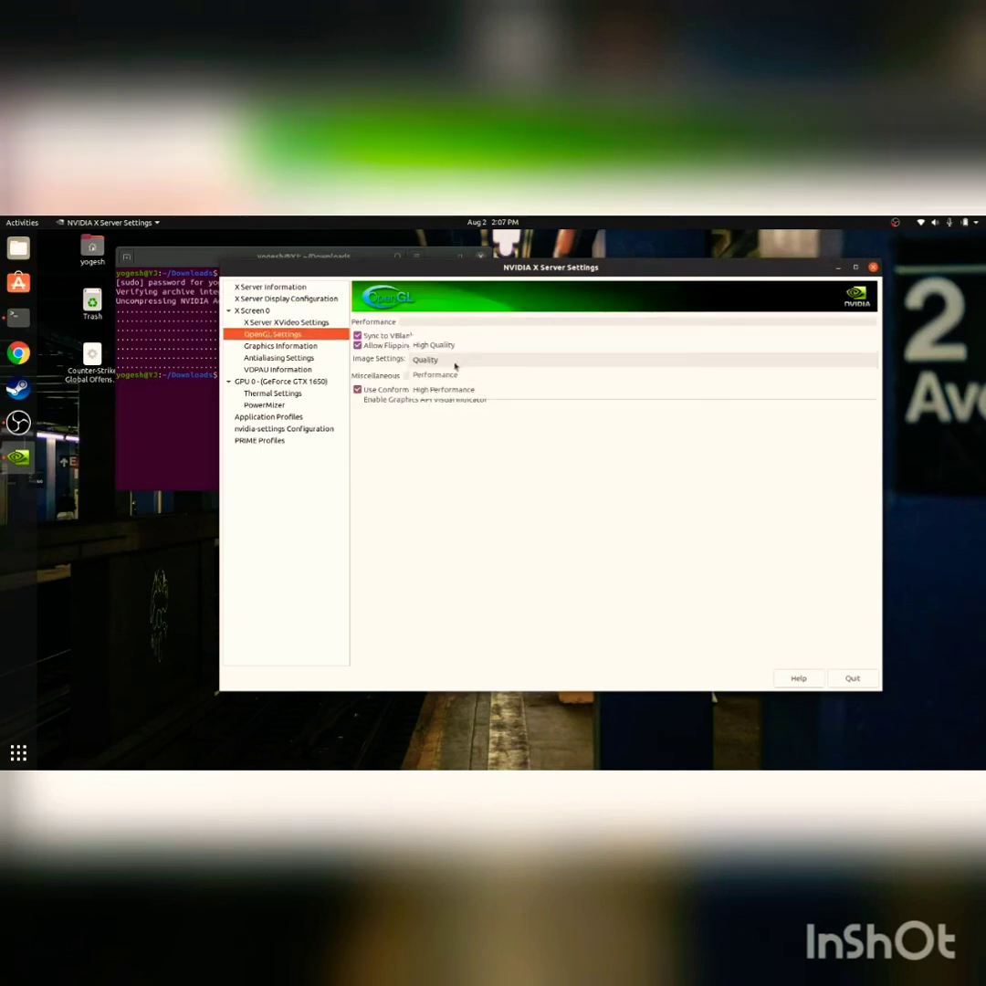
pyautogui.click(453, 375)
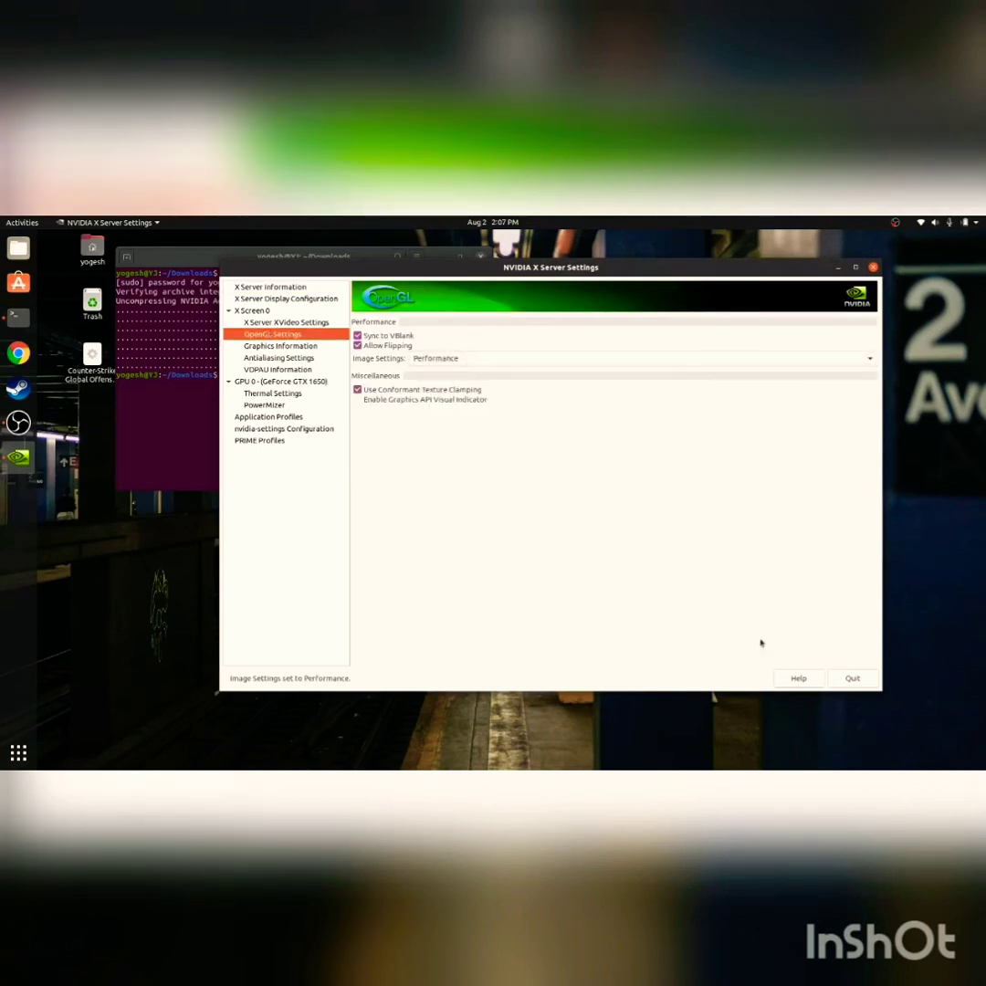
# - Examine the graphics, antialiasing, VDPAU, X server, display configuration and XVideo pages in the NVIDIA settings
pyautogui.click(280, 346)
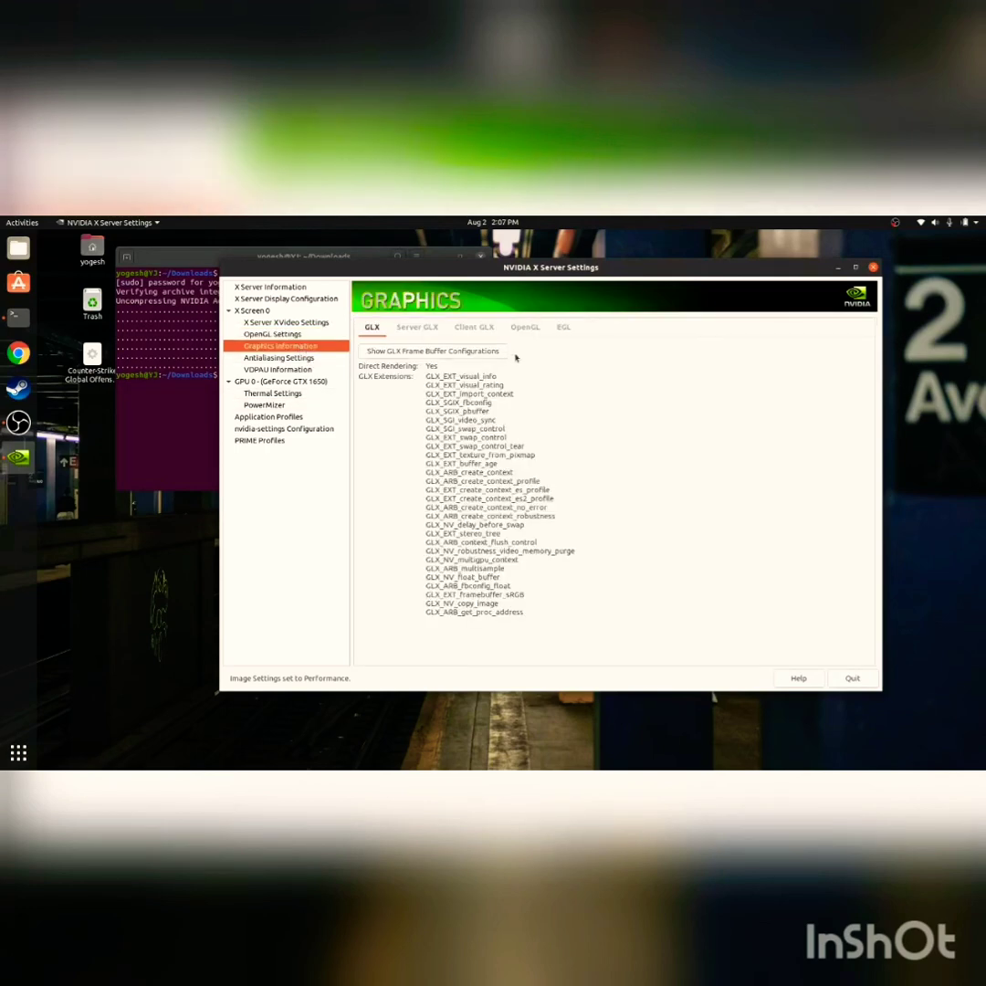
pyautogui.click(283, 358)
pyautogui.click(278, 369)
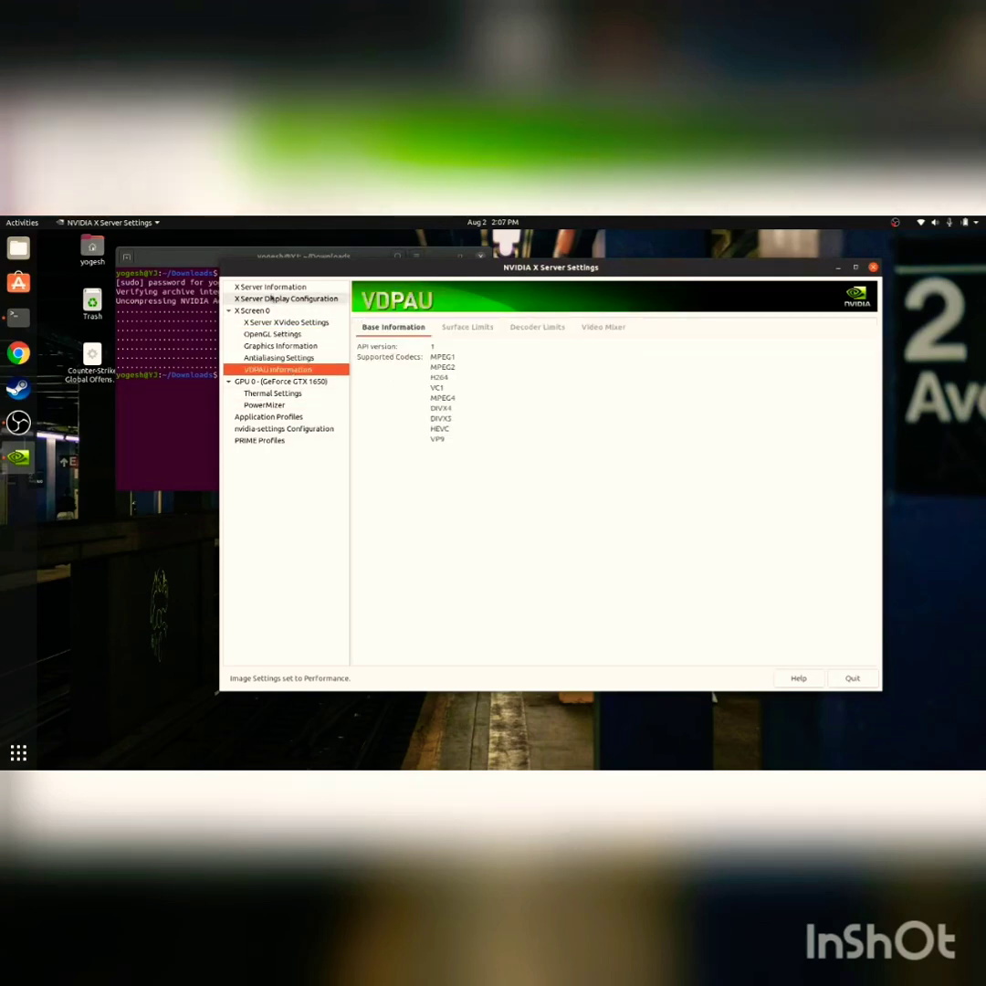
pyautogui.click(270, 287)
pyautogui.click(336, 300)
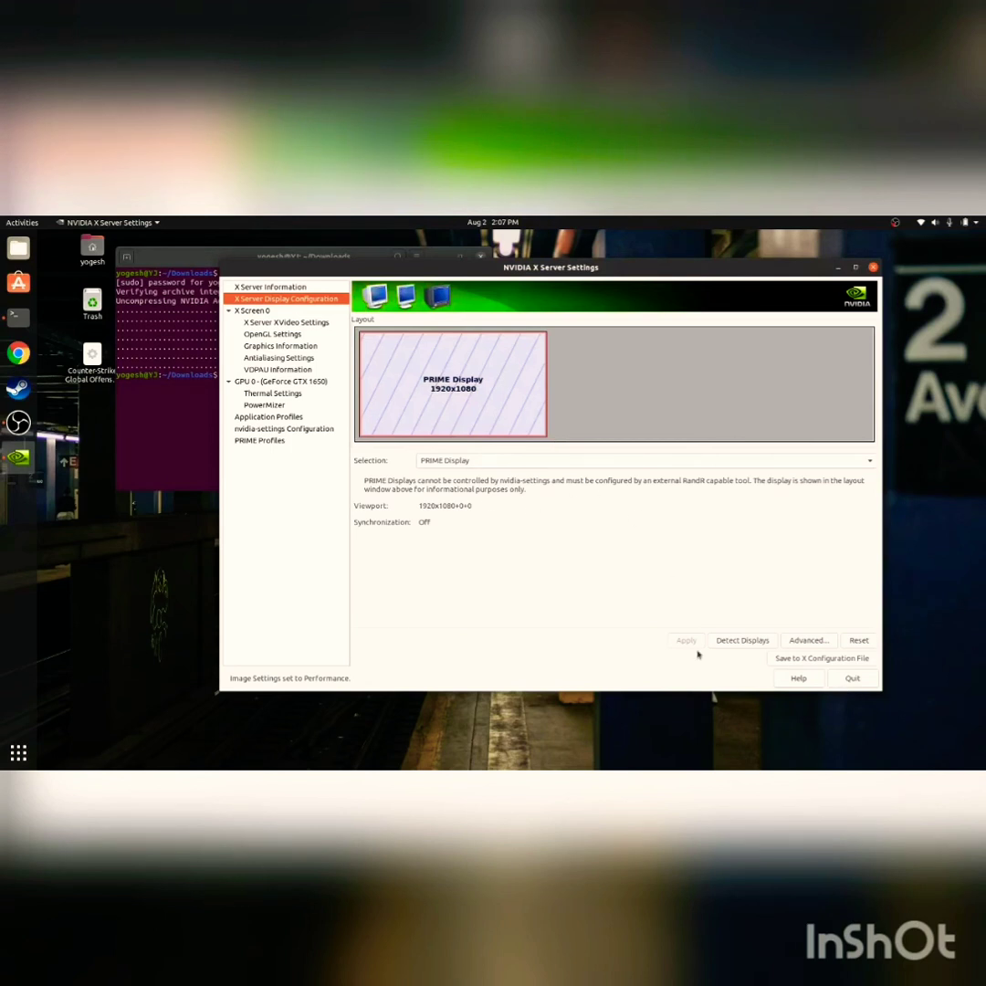
pyautogui.click(271, 335)
pyautogui.click(276, 323)
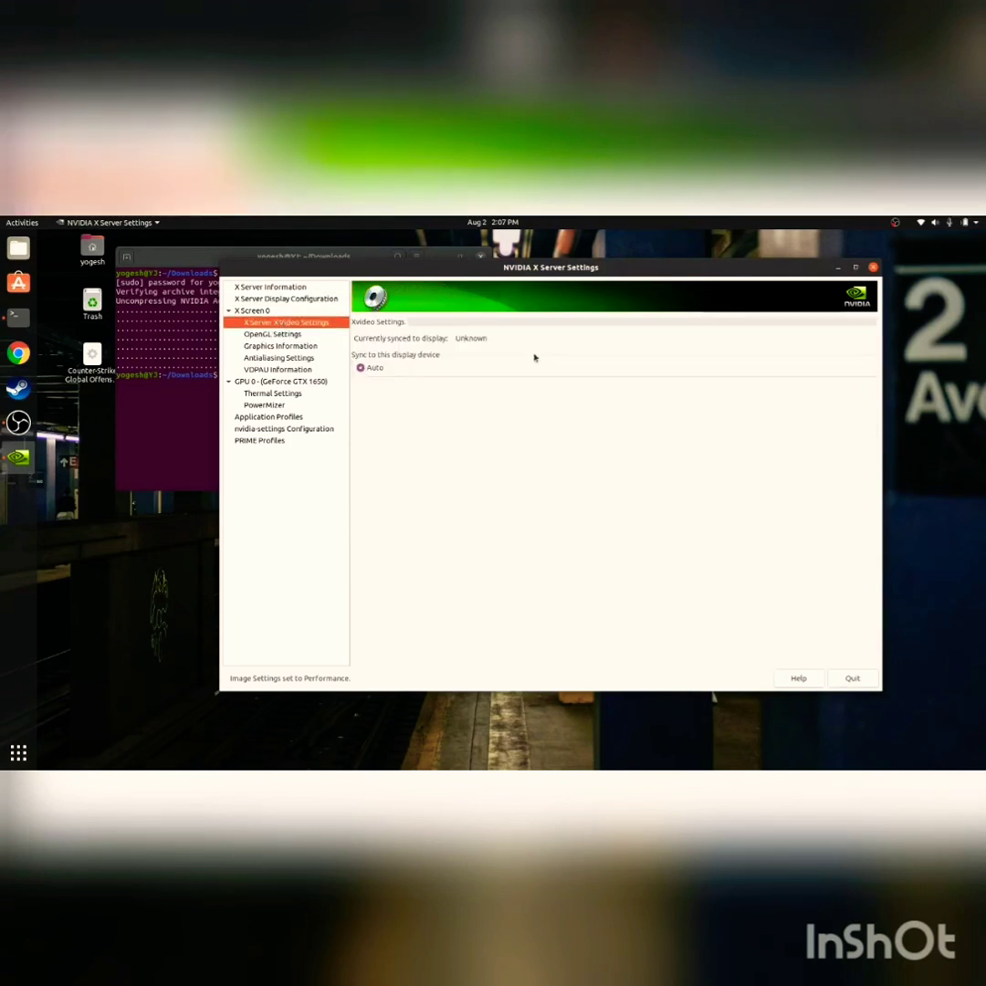
pyautogui.click(273, 335)
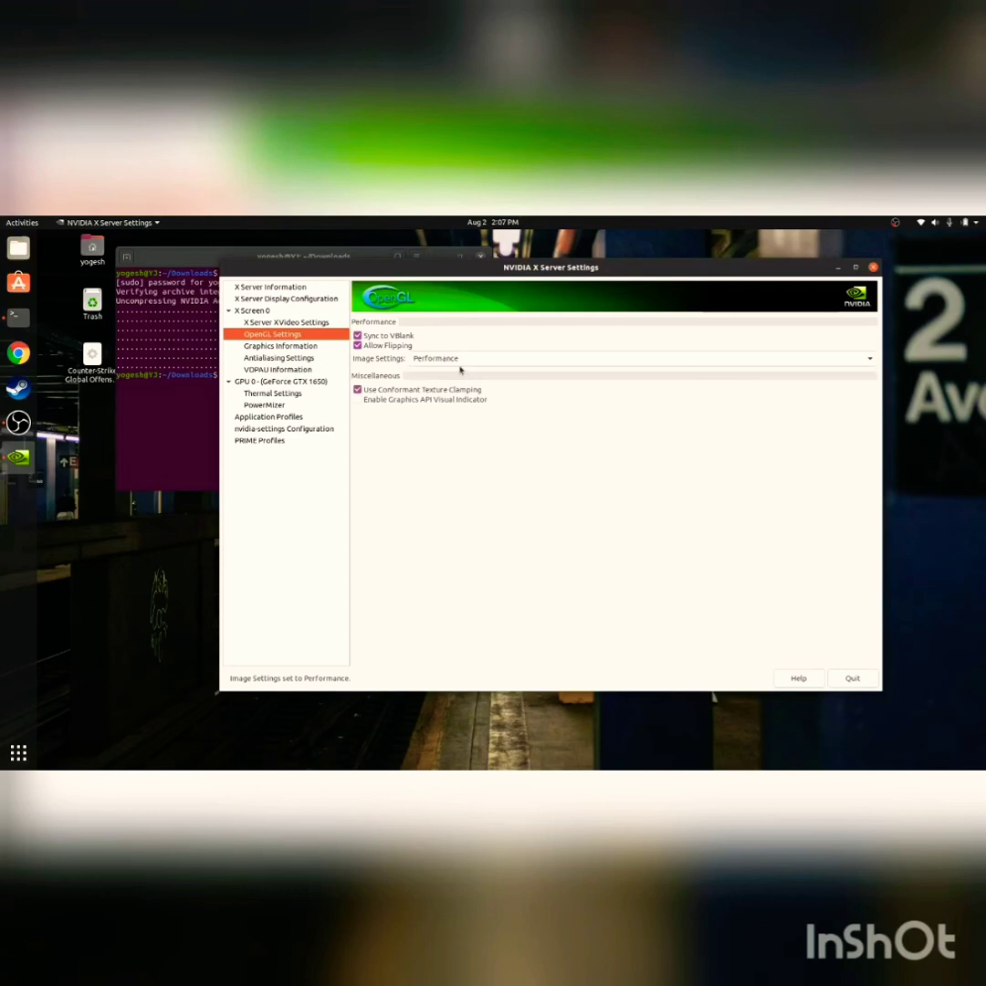
# - Examine the Server GLX, Client GLX and EGL details, the antialiasing modes and the VDPAU information for X Screen 0
pyautogui.click(279, 358)
pyautogui.click(280, 346)
pyautogui.click(416, 327)
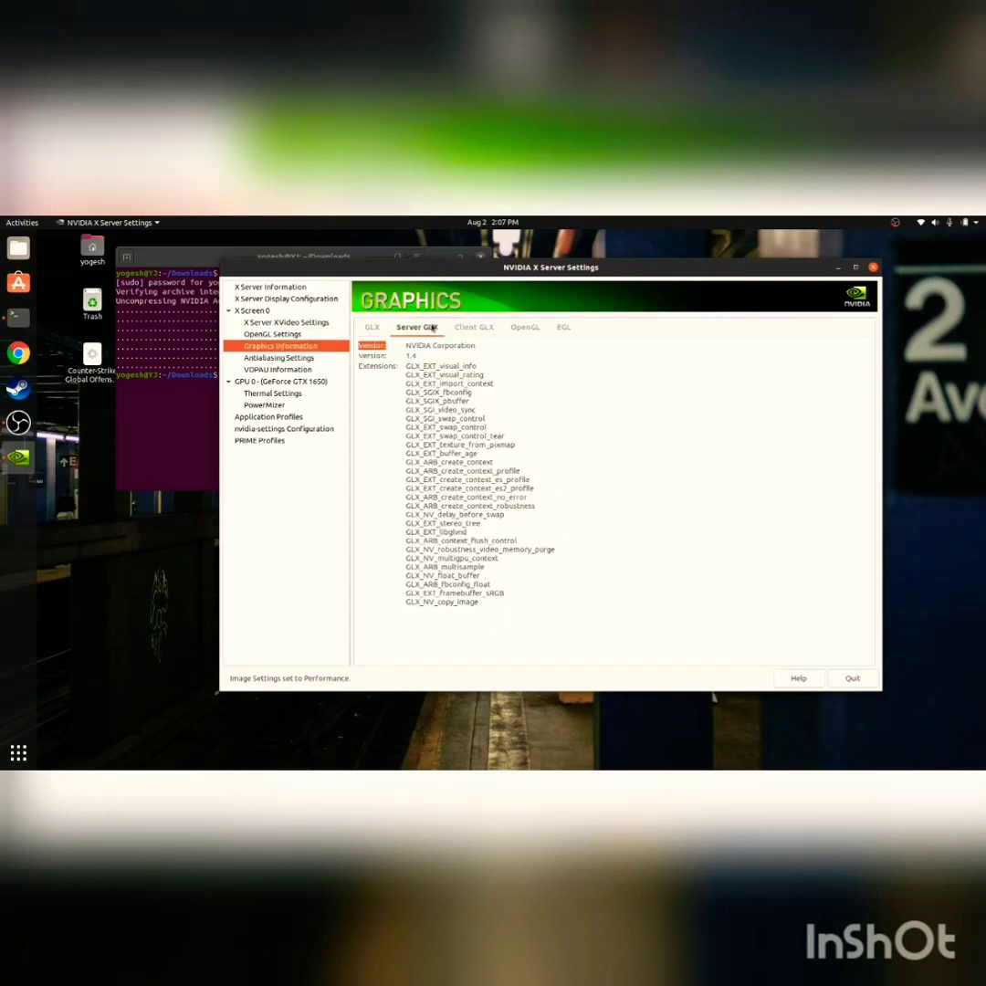
pyautogui.click(474, 327)
pyautogui.click(563, 327)
pyautogui.click(279, 357)
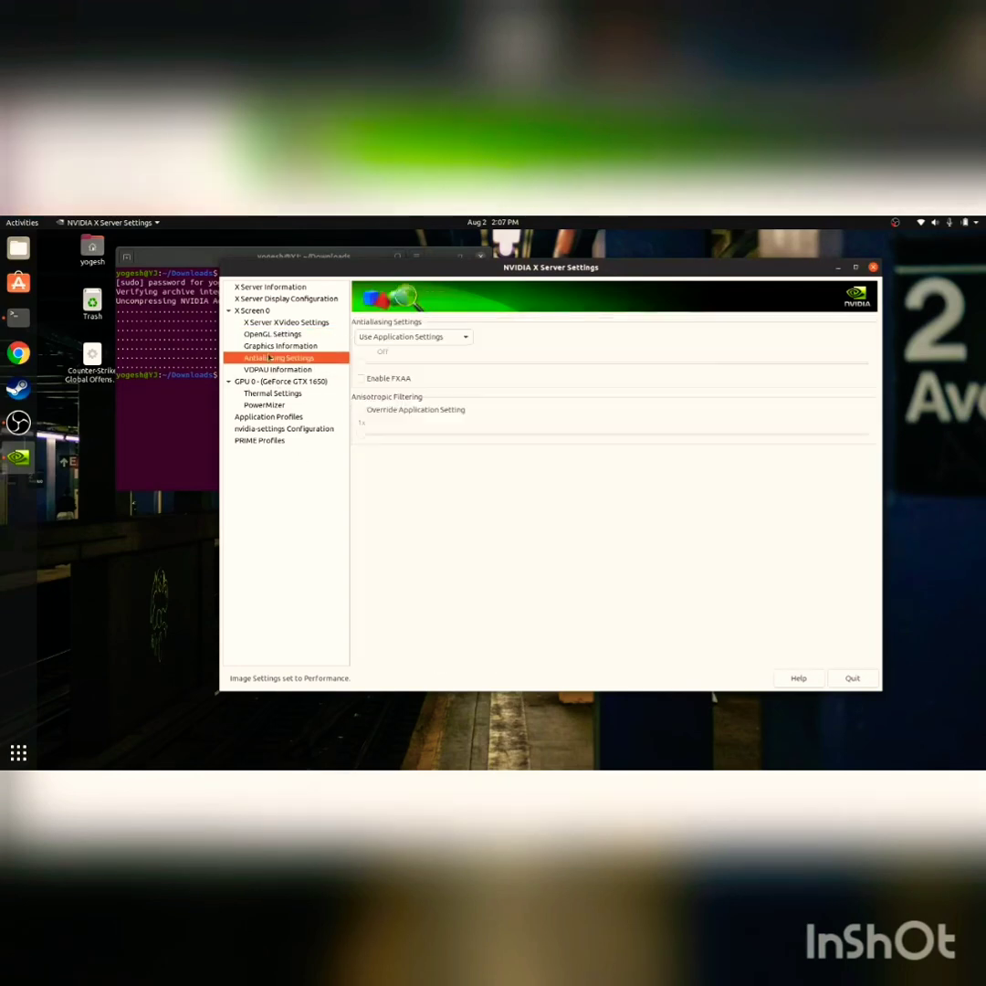
pyautogui.click(427, 339)
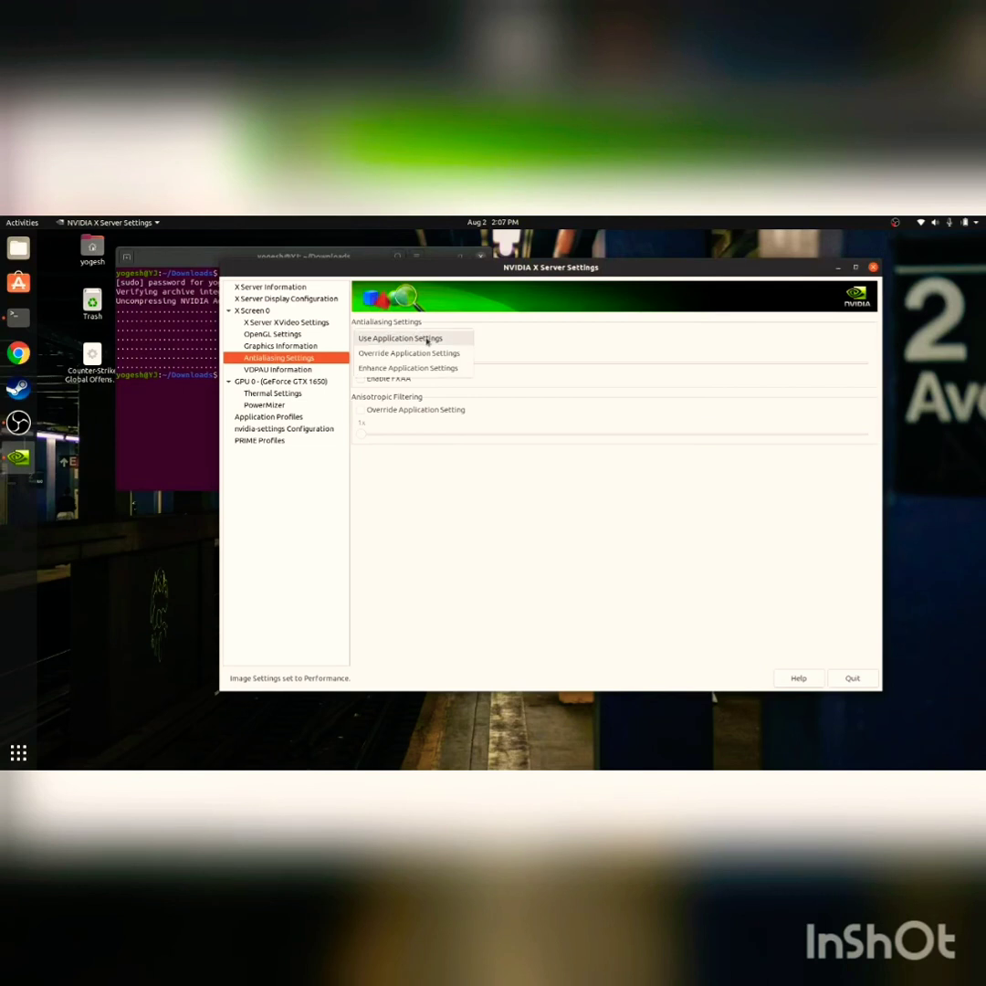
pyautogui.click(427, 338)
pyautogui.click(278, 369)
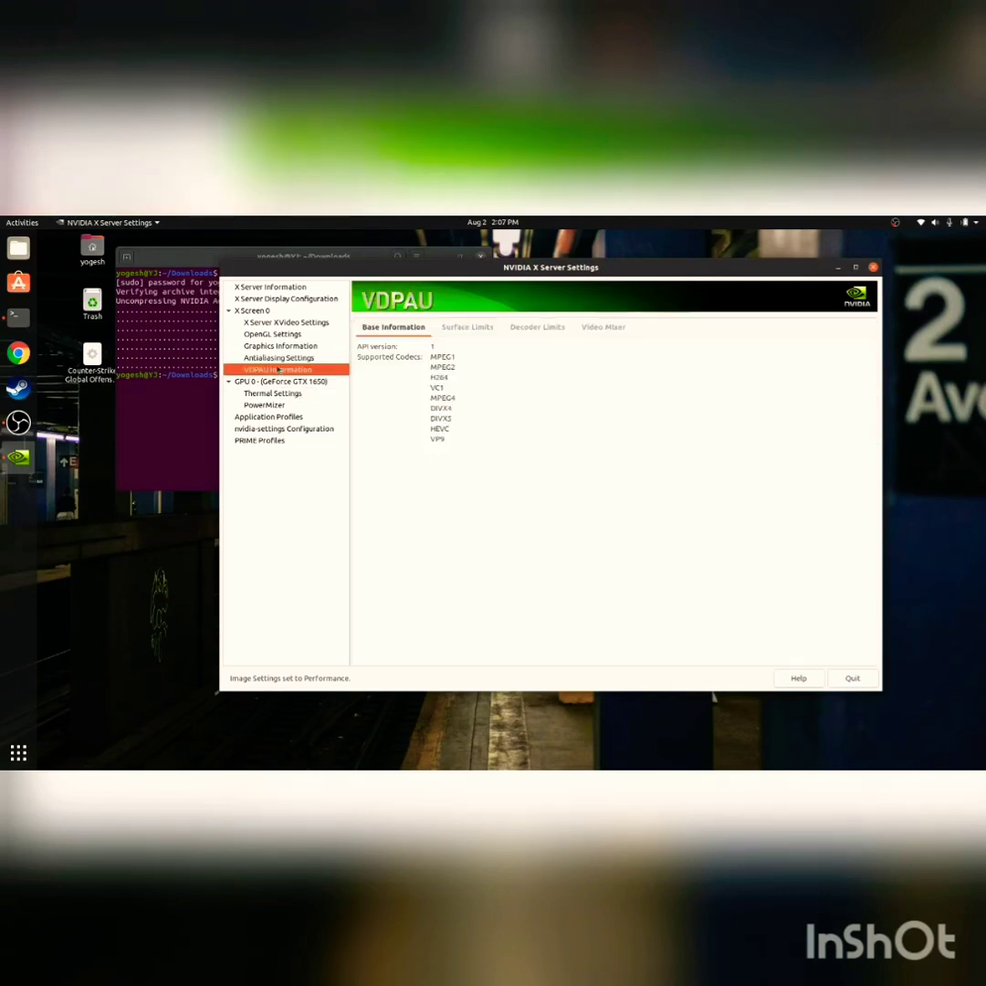
# - Check GPU 0's thermal sensor information and the PowerMizer performance levels and preferred mode options
pyautogui.click(278, 393)
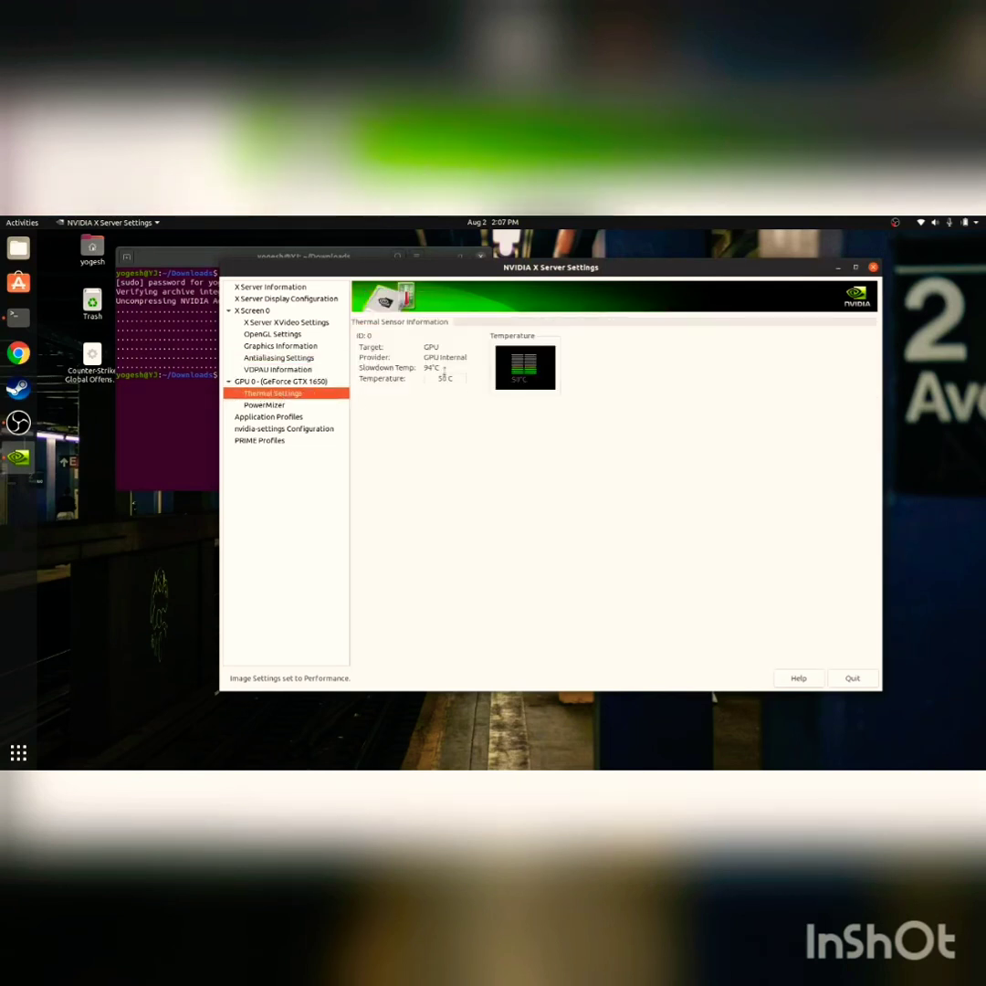
pyautogui.moveTo(441, 368); pyautogui.dragTo(431, 368)
pyautogui.click(289, 408)
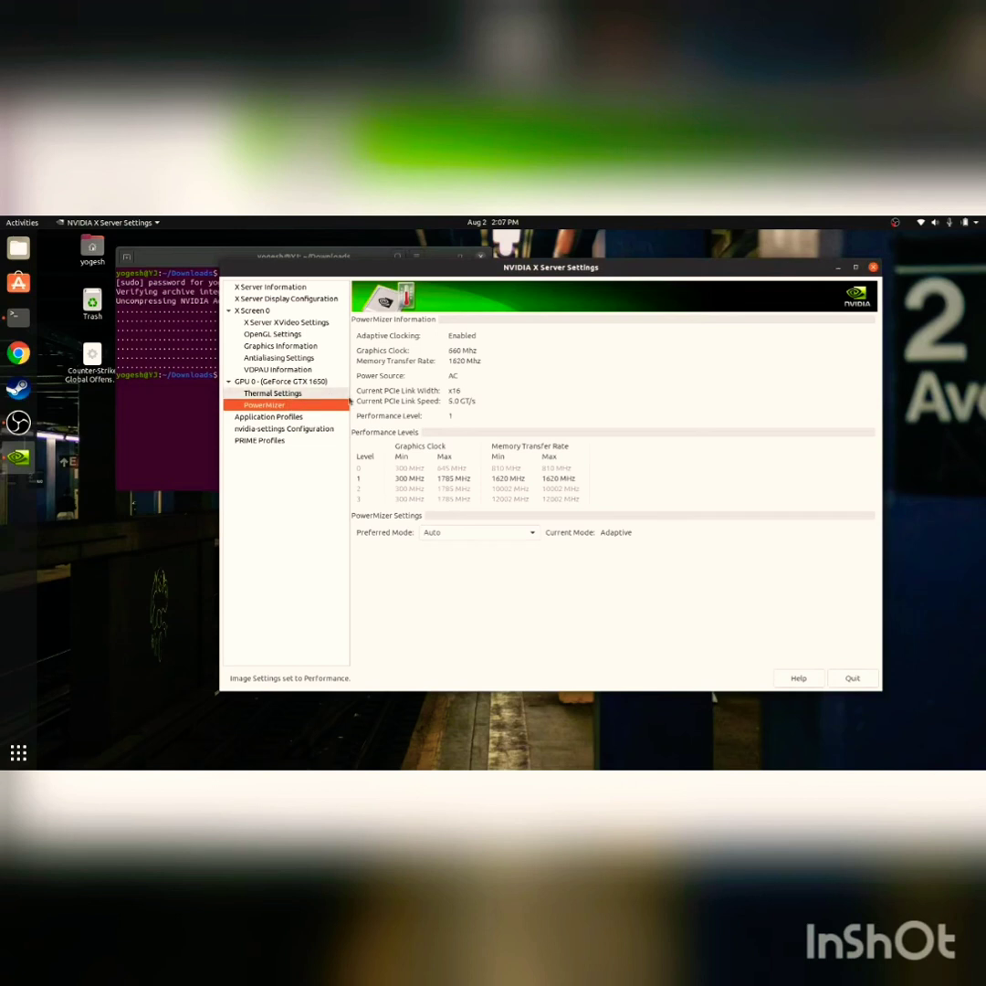
pyautogui.click(467, 535)
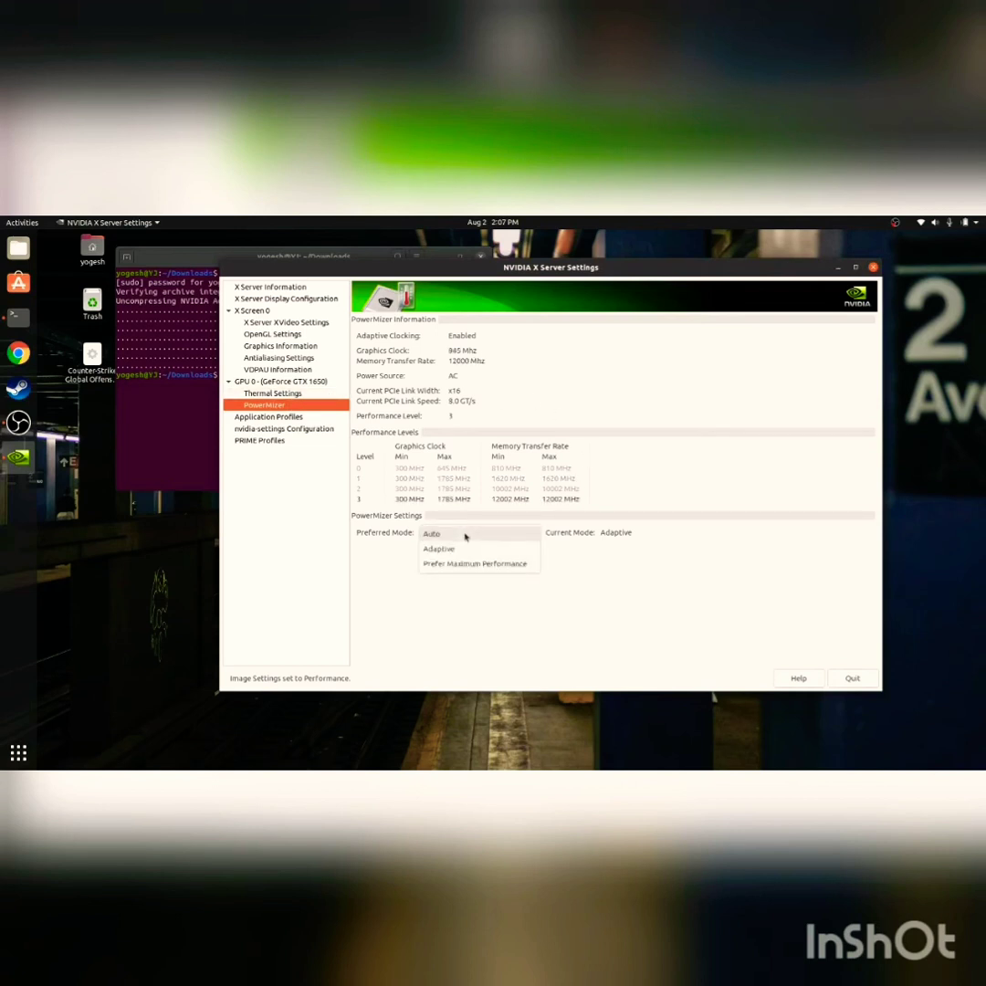
pyautogui.click(661, 590)
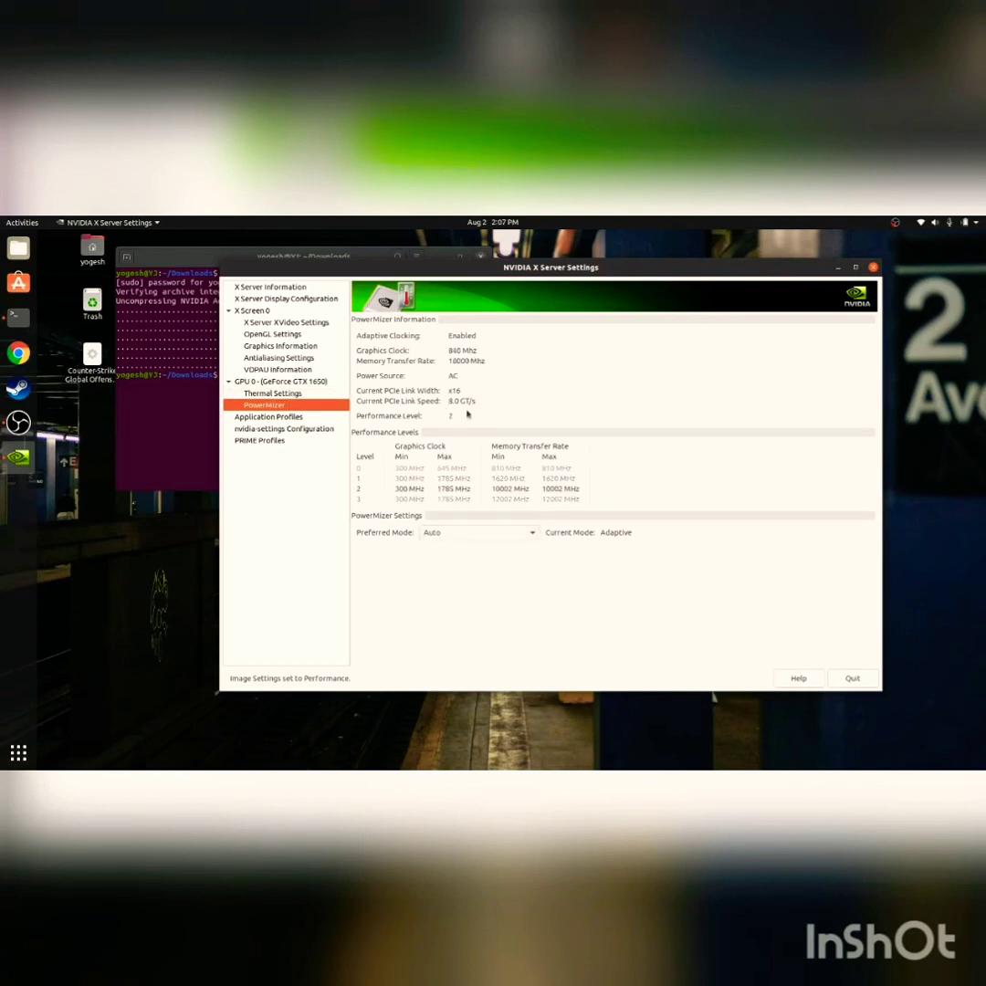
# - Examine GPU 0's graphics card information, thermal settings, the nvidia-settings configuration, the PRIME profiles and the application profiles
pyautogui.click(280, 381)
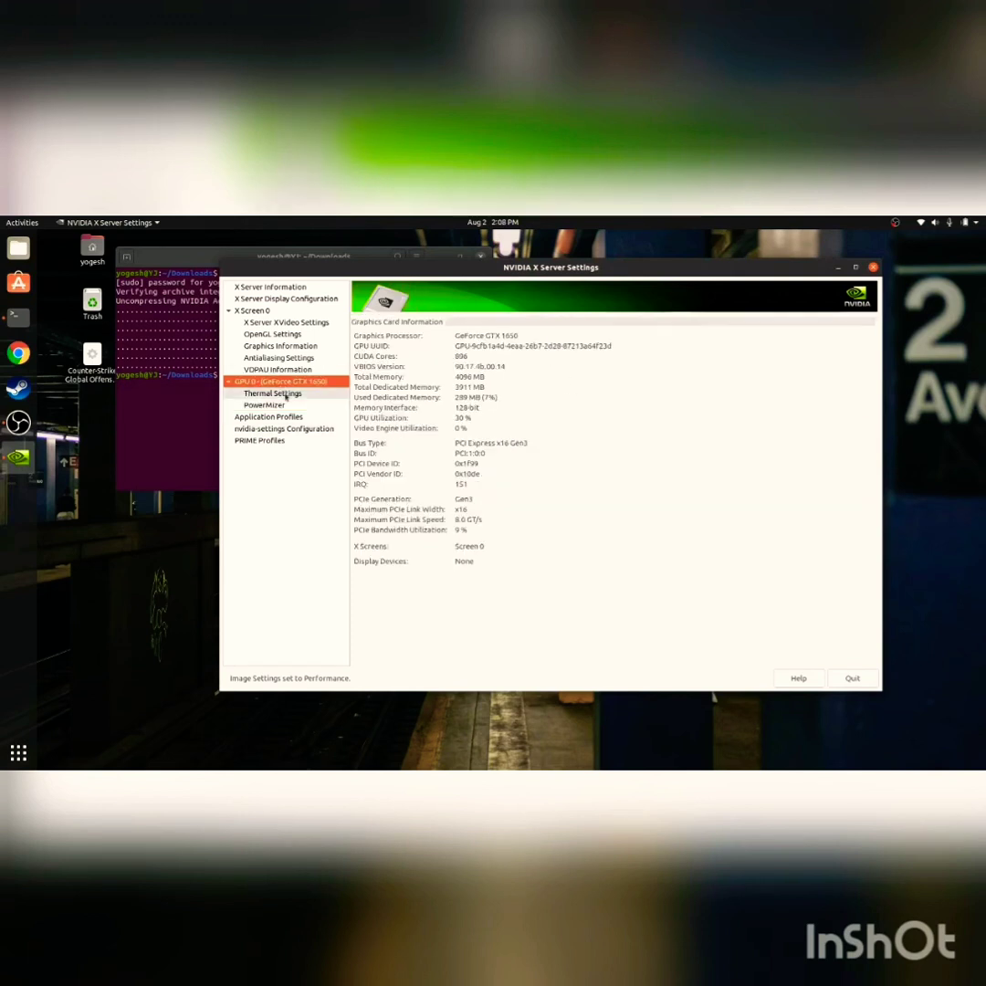
pyautogui.click(272, 393)
pyautogui.click(283, 428)
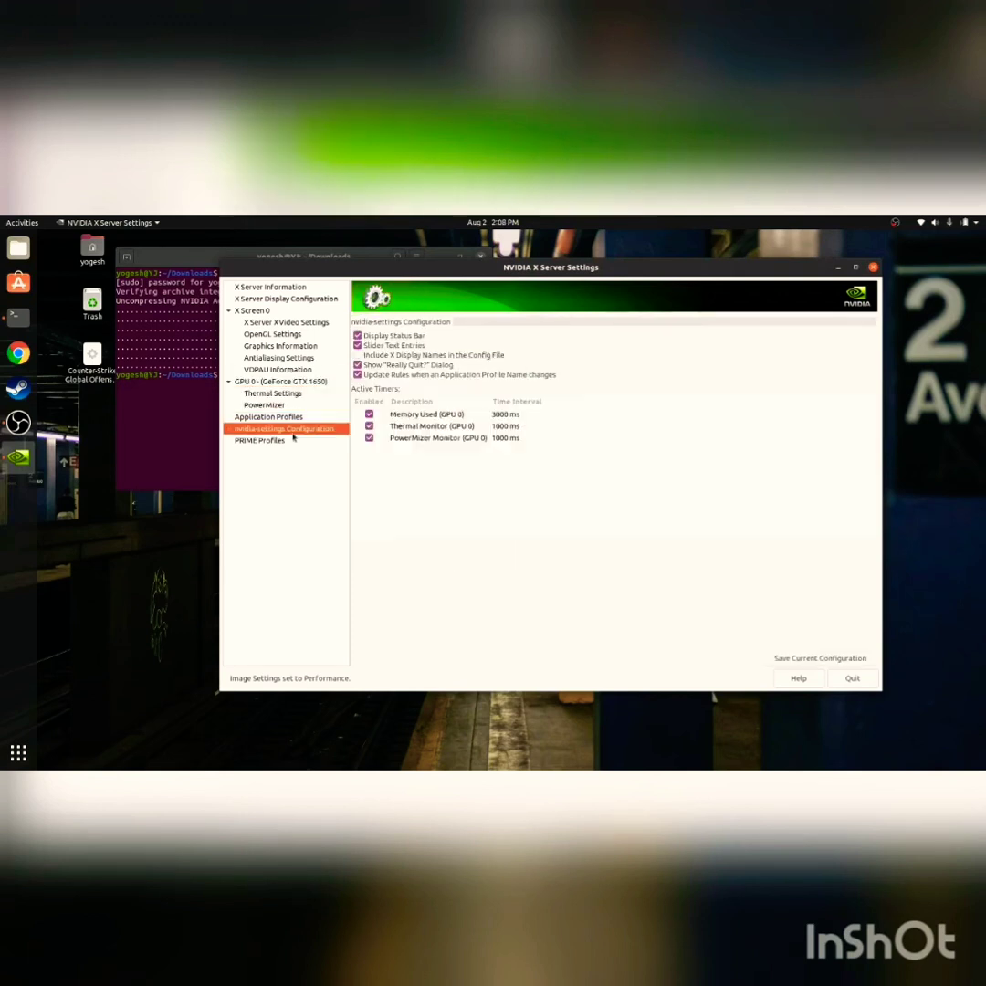
pyautogui.click(261, 440)
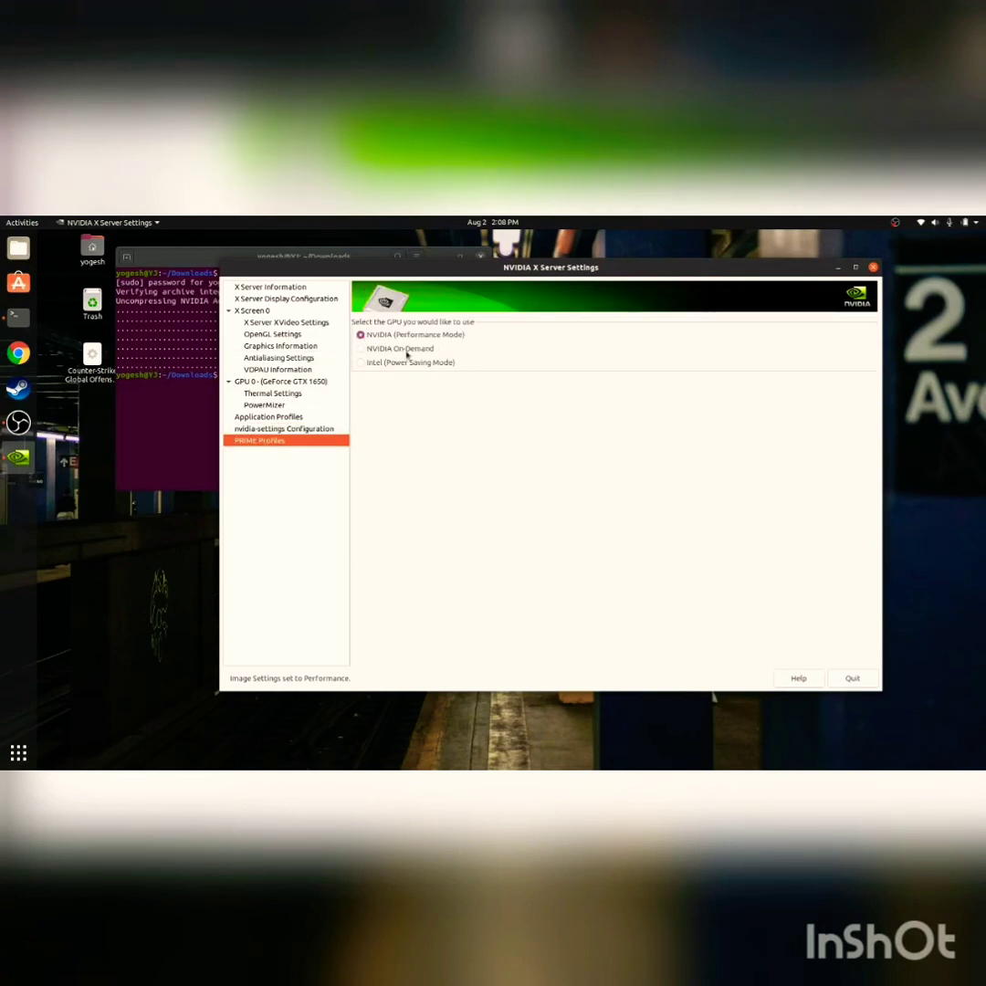
pyautogui.click(283, 428)
pyautogui.click(269, 416)
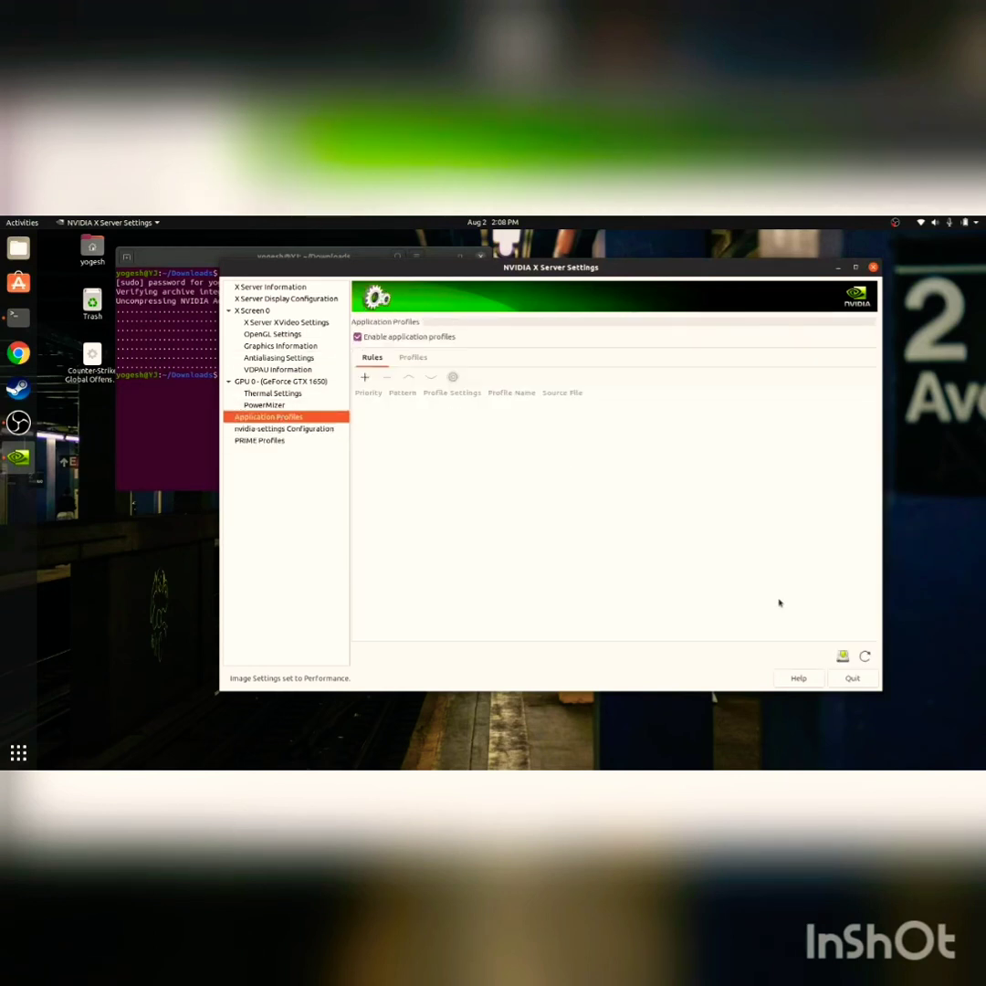
# - Quit NVIDIA X Server Settings and close the terminal session in the Downloads folder
pyautogui.click(871, 269)
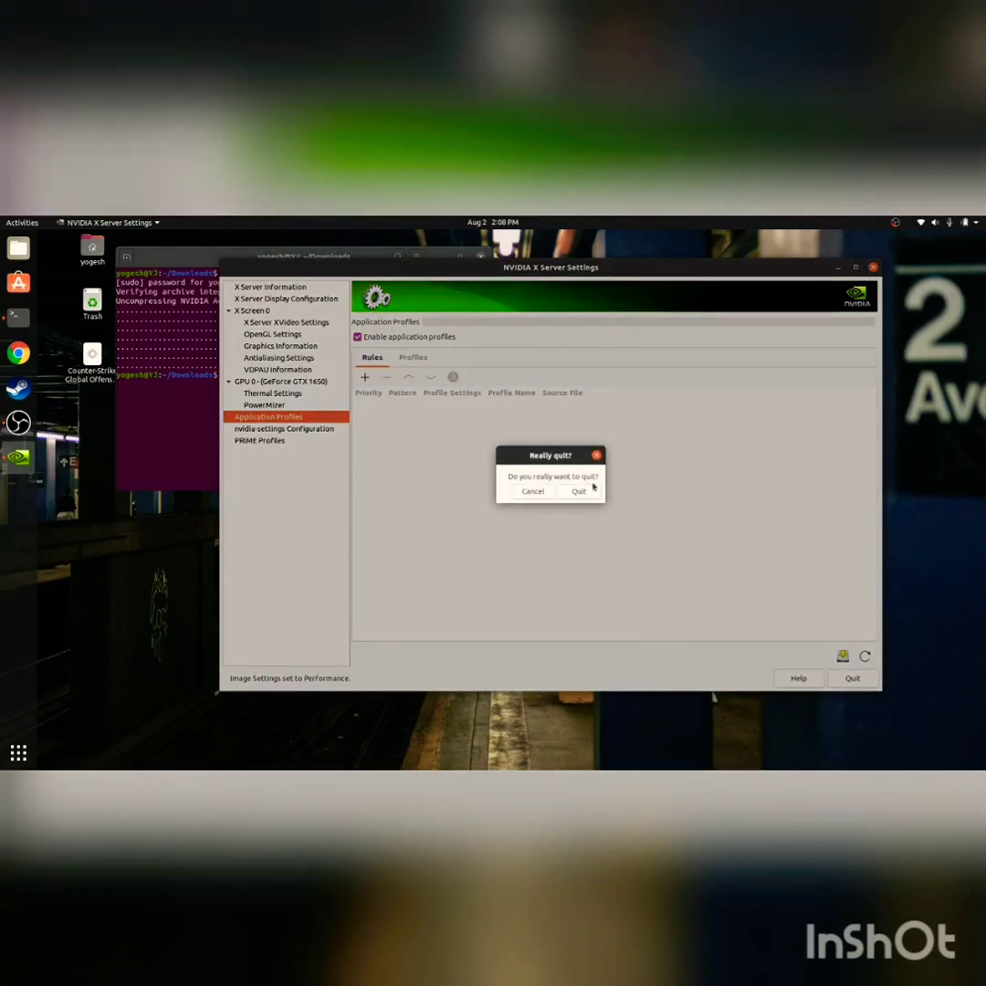
pyautogui.click(579, 493)
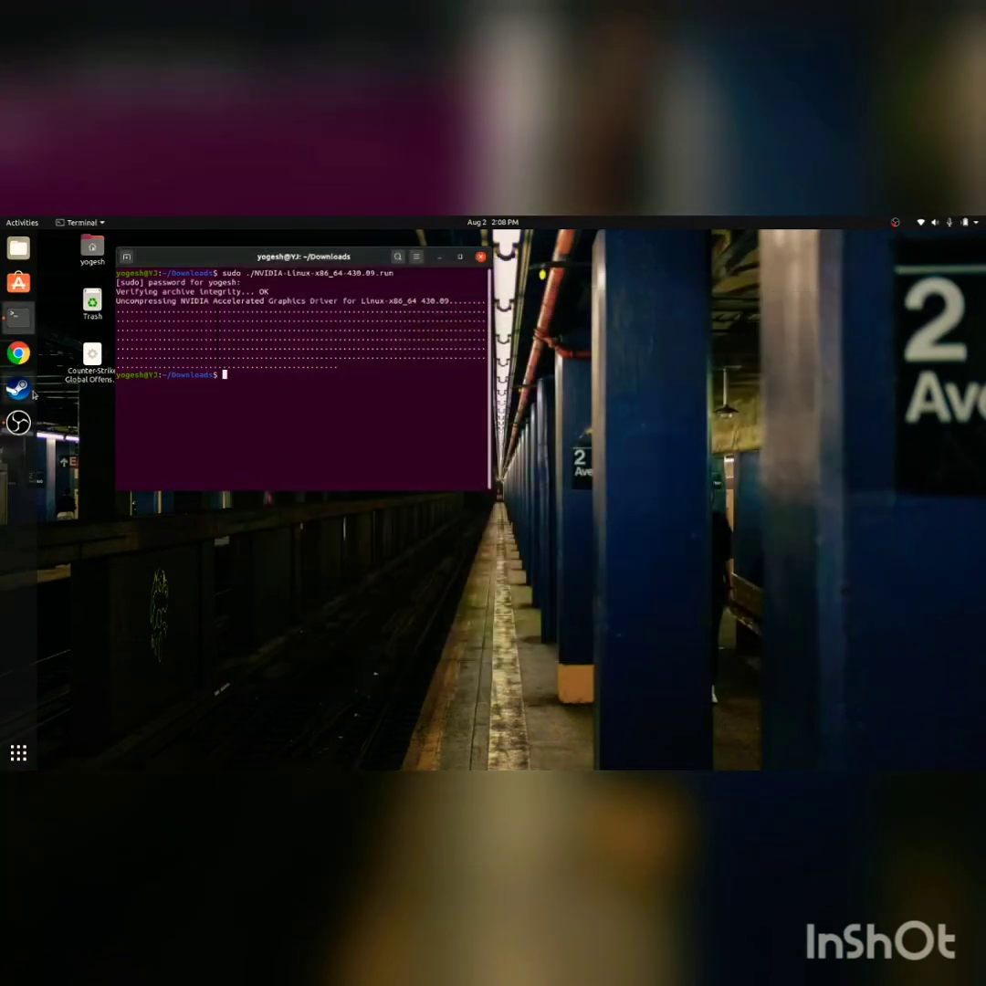
pyautogui.hotkey('ctrl', 'd')
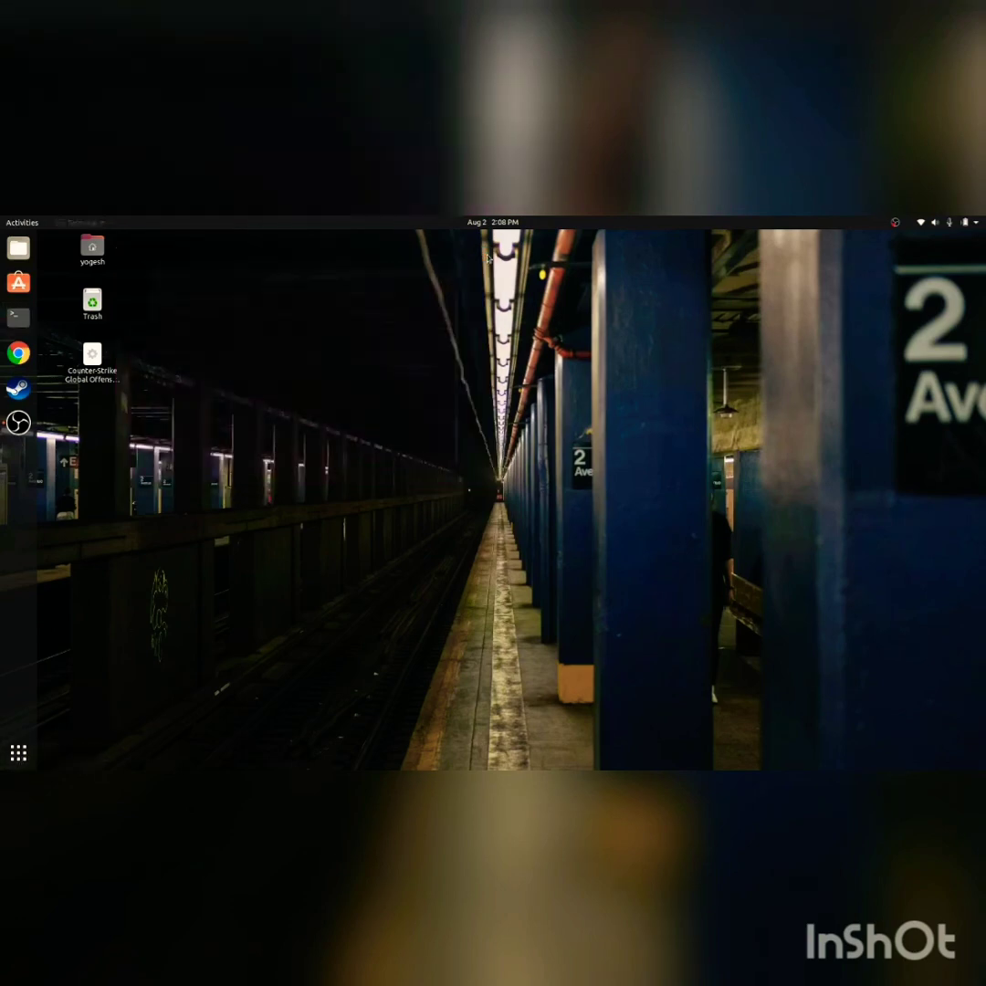
# - Launch Counter-Strike: Global Offensive from the installed applications
pyautogui.click(19, 752)
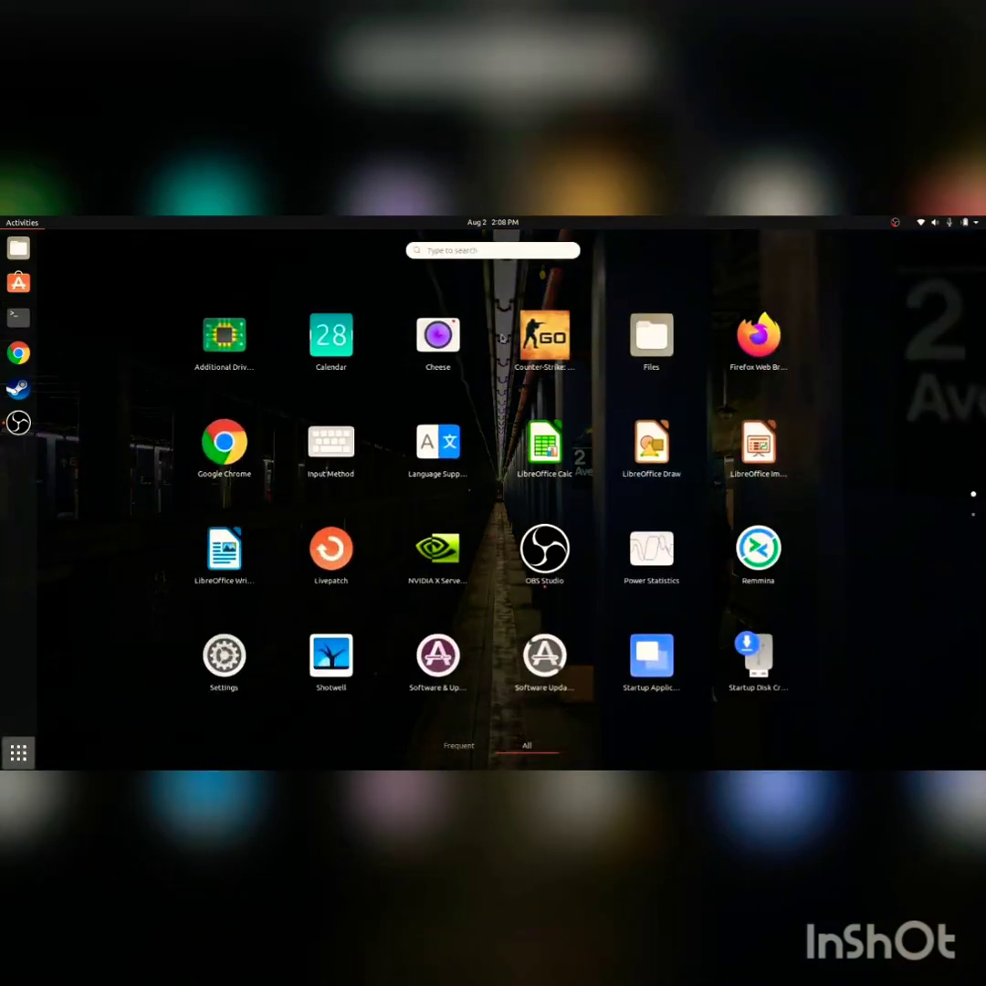
pyautogui.click(546, 334)
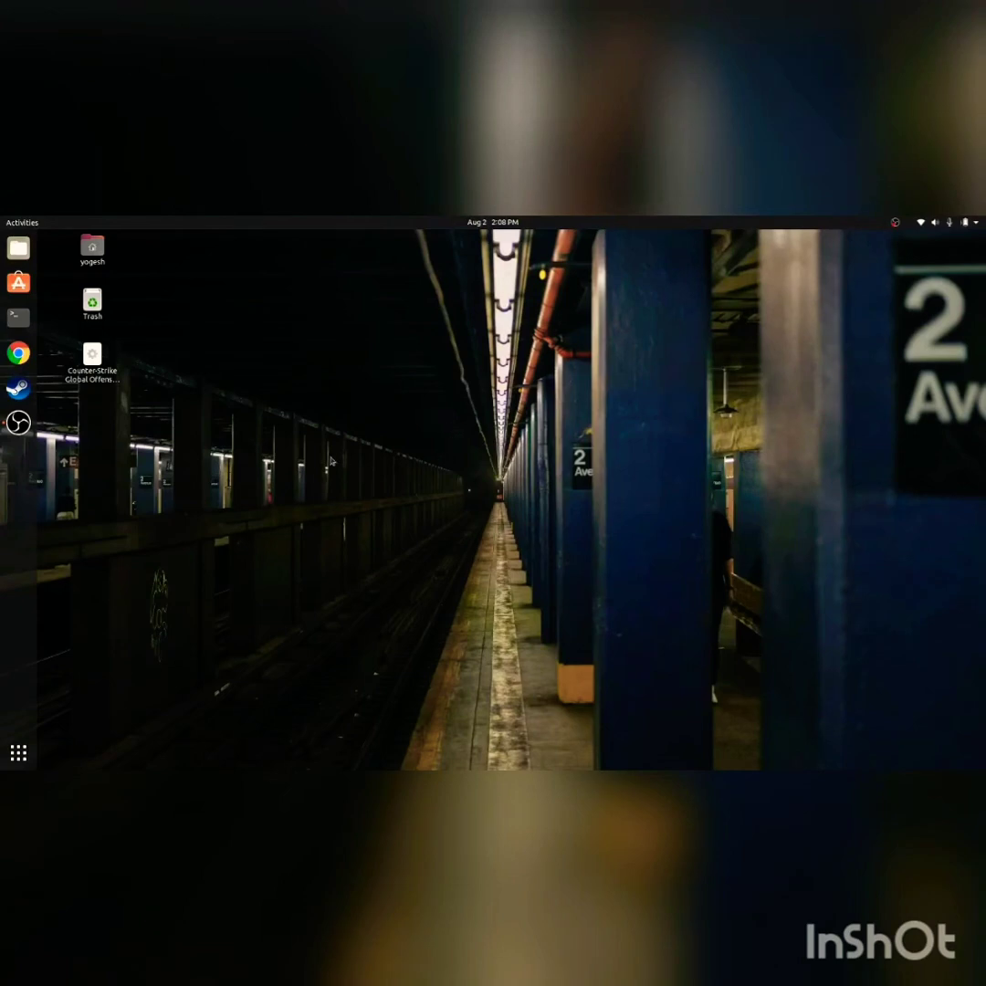
# - Check the hardware, graphics and OS details on the About page of the Ubuntu Settings, and minimize the window
pyautogui.click(18, 752)
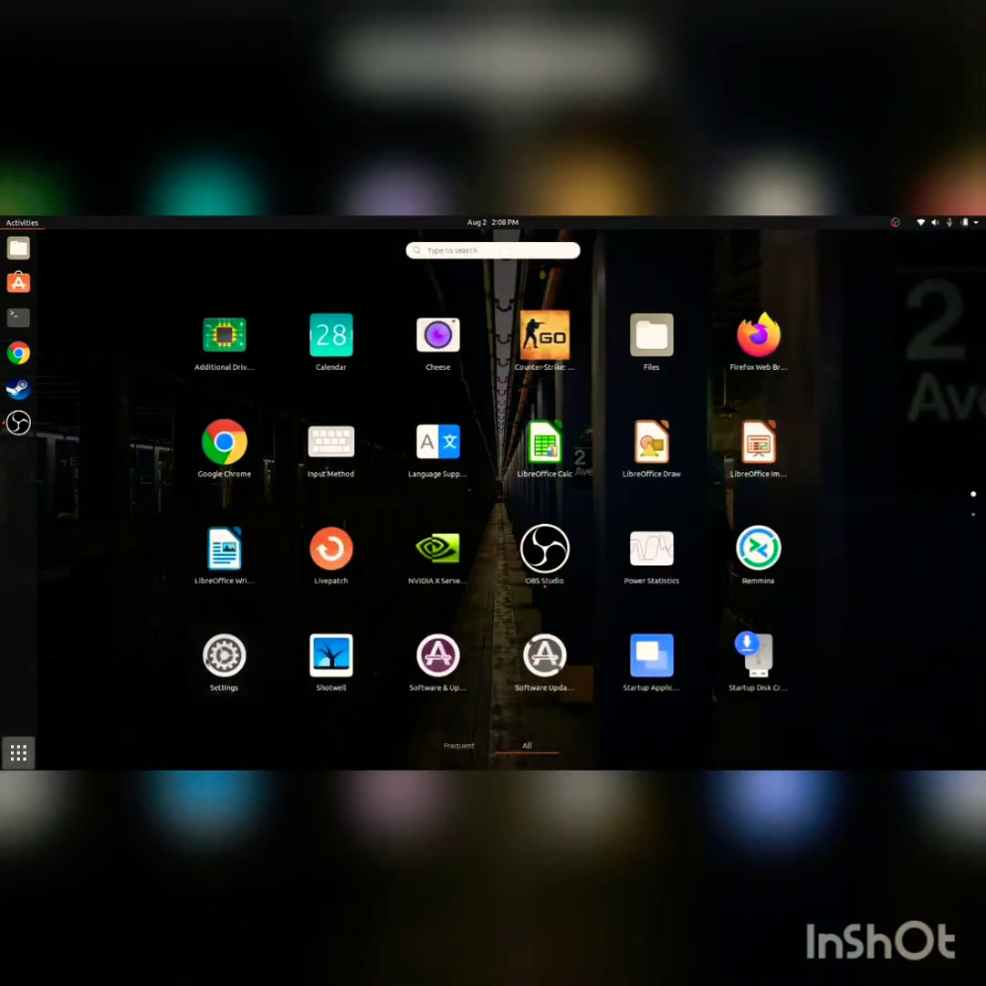
pyautogui.click(222, 654)
pyautogui.scroll(-5, 331, 631)
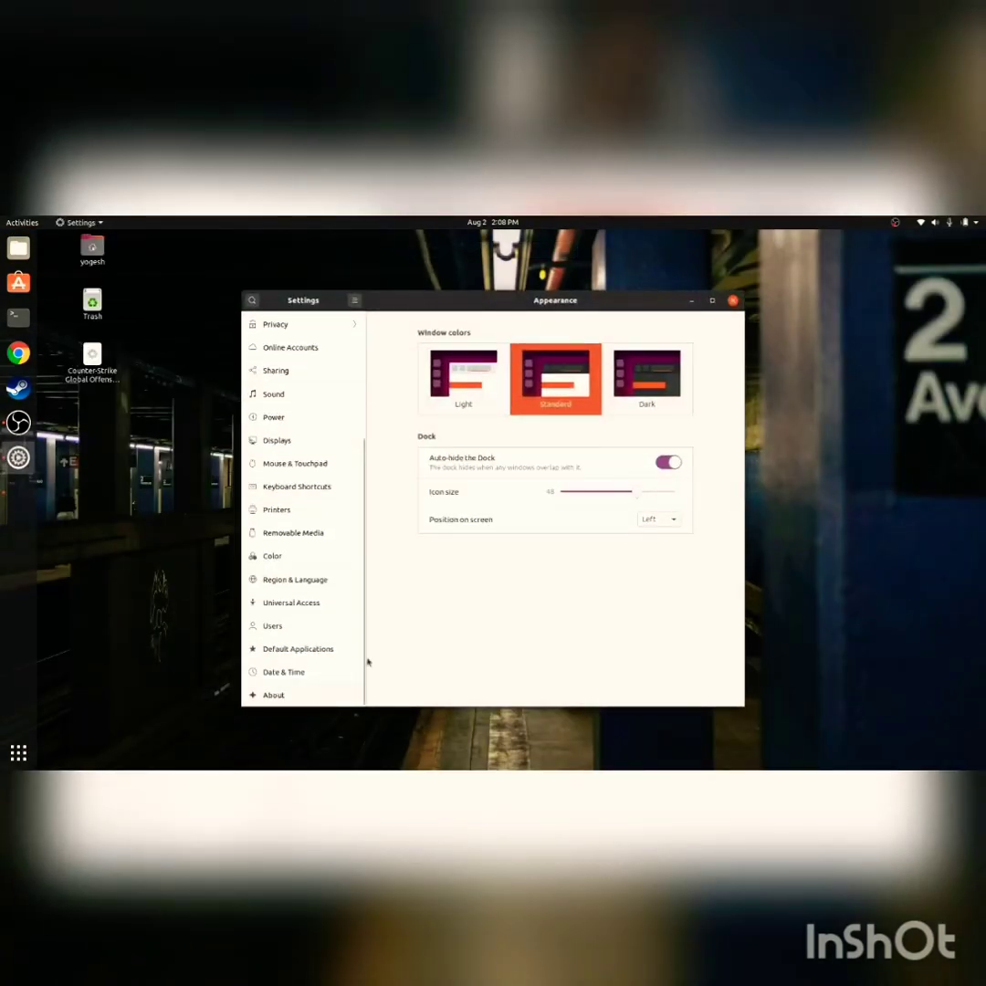
pyautogui.click(283, 700)
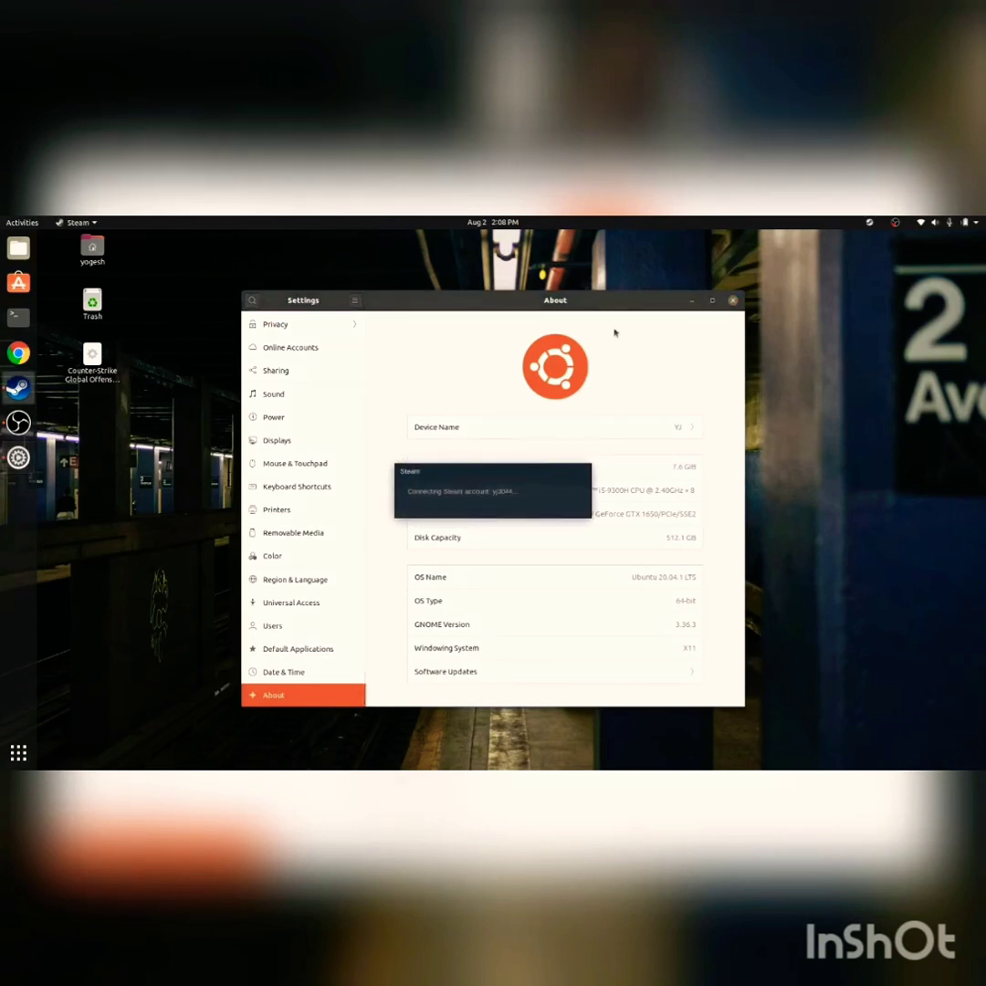
pyautogui.moveTo(585, 298); pyautogui.dragTo(687, 264)
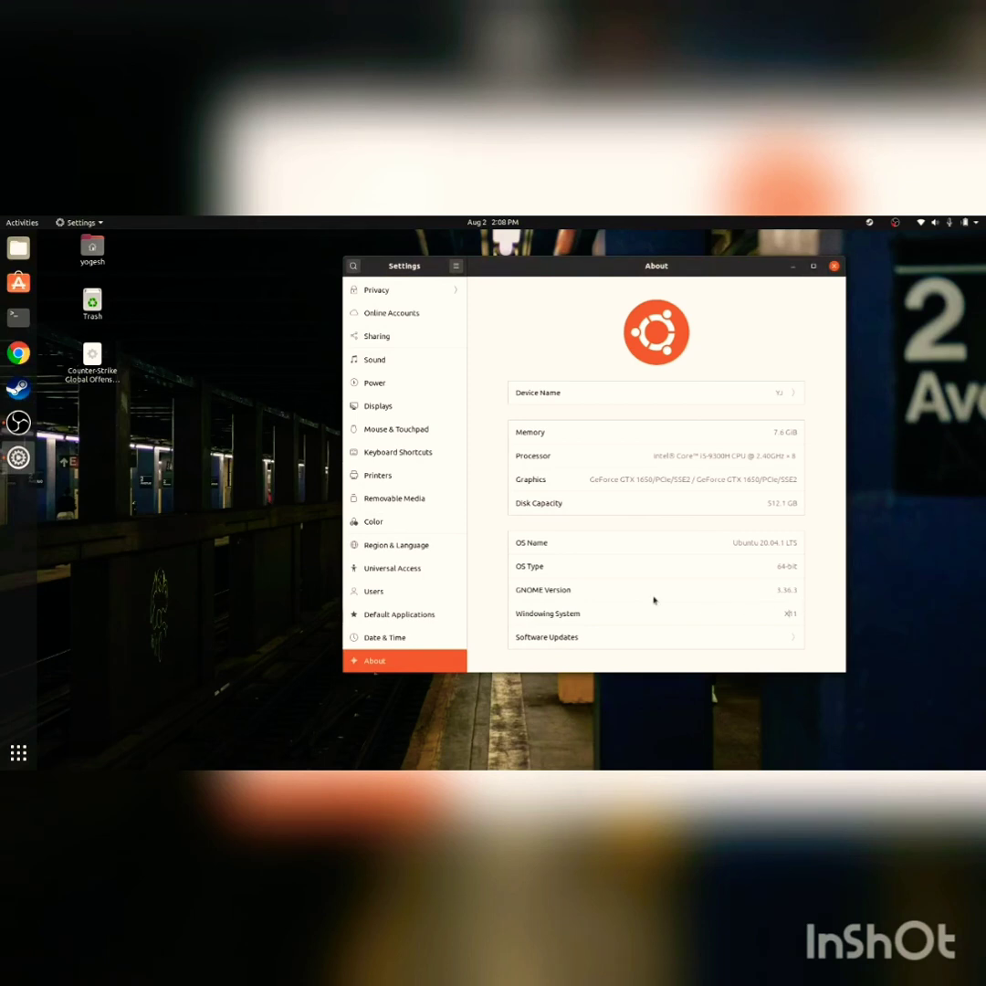
pyautogui.click(792, 266)
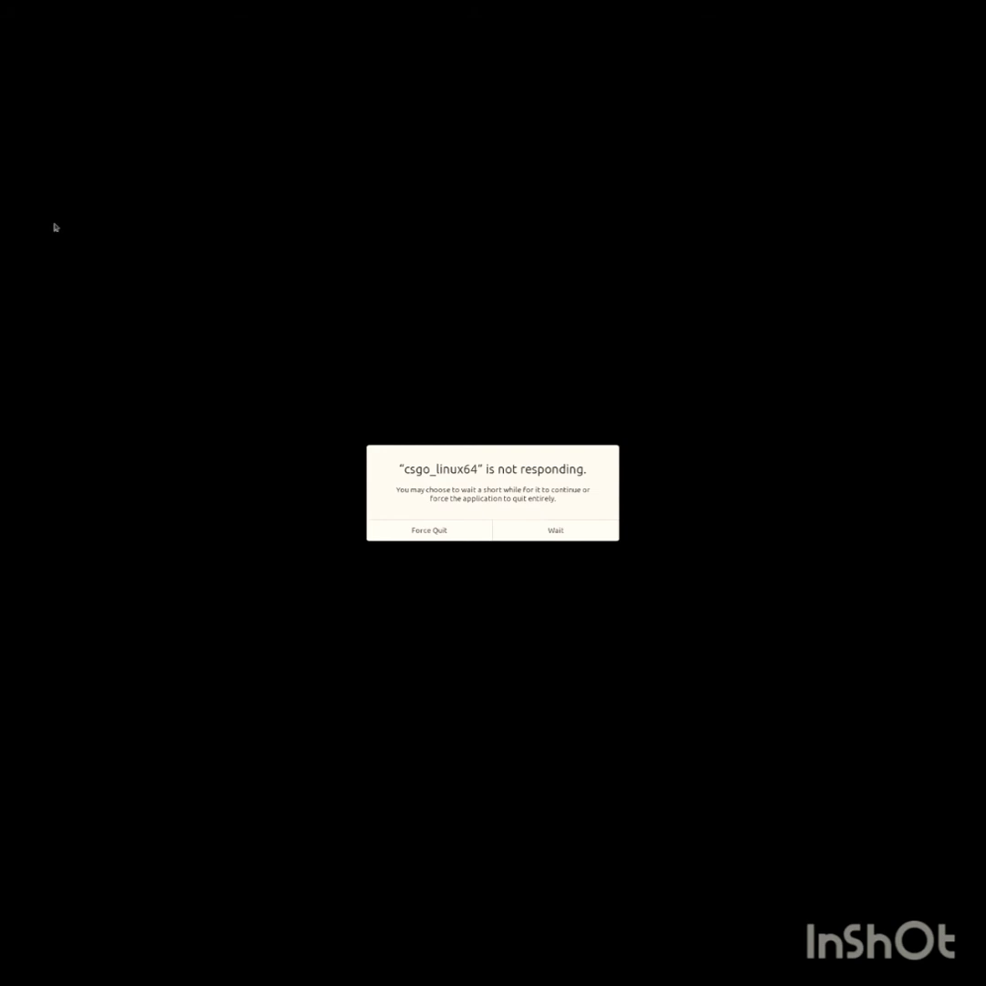
# - Keep waiting for the unresponsive csgo_linux64 and bring the running Counter-Strike: Global Offensive window to the front
pyautogui.click(530, 533)
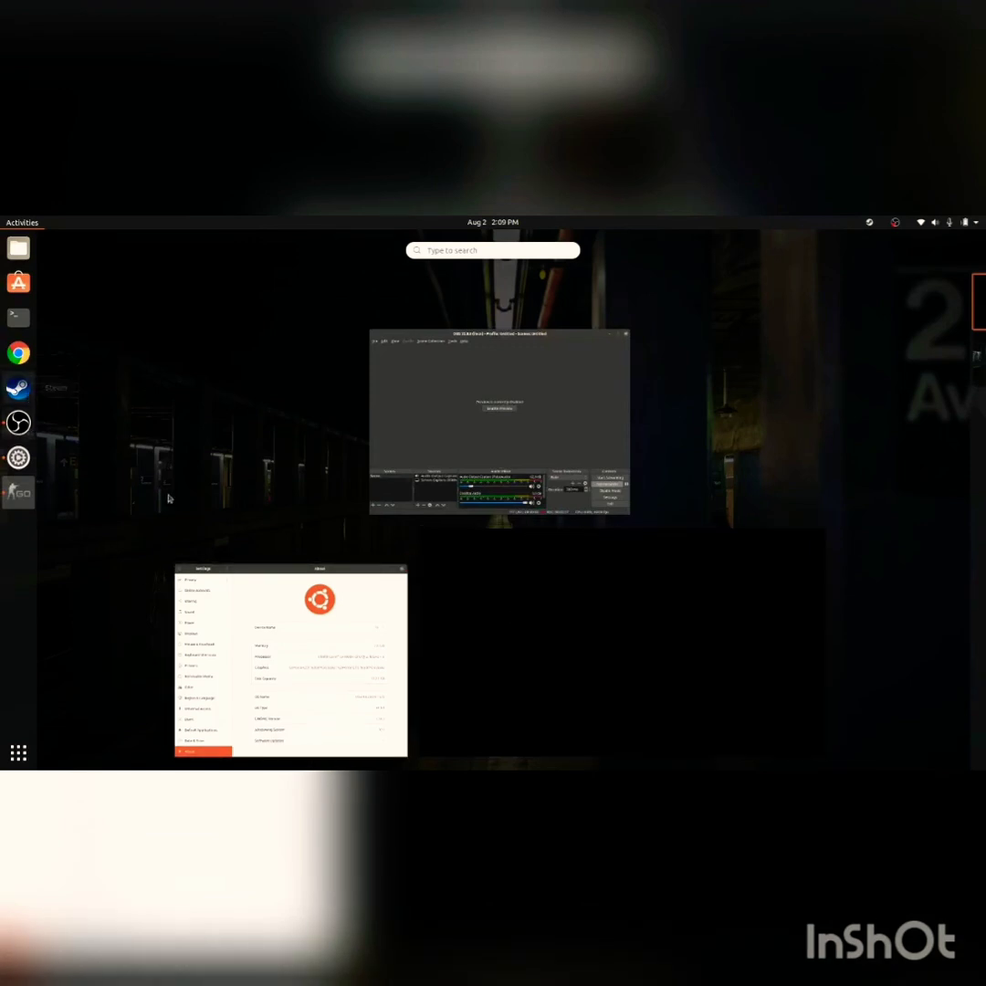
pyautogui.click(18, 753)
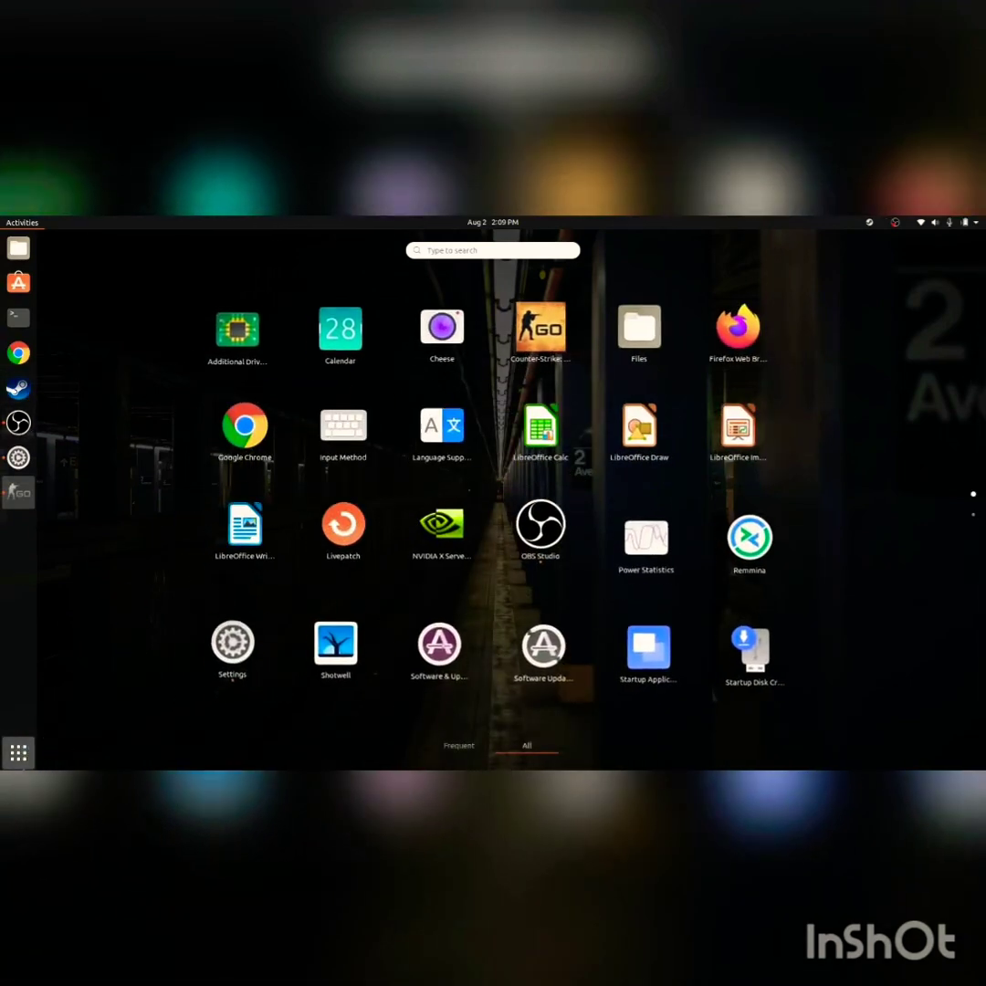
pyautogui.click(19, 752)
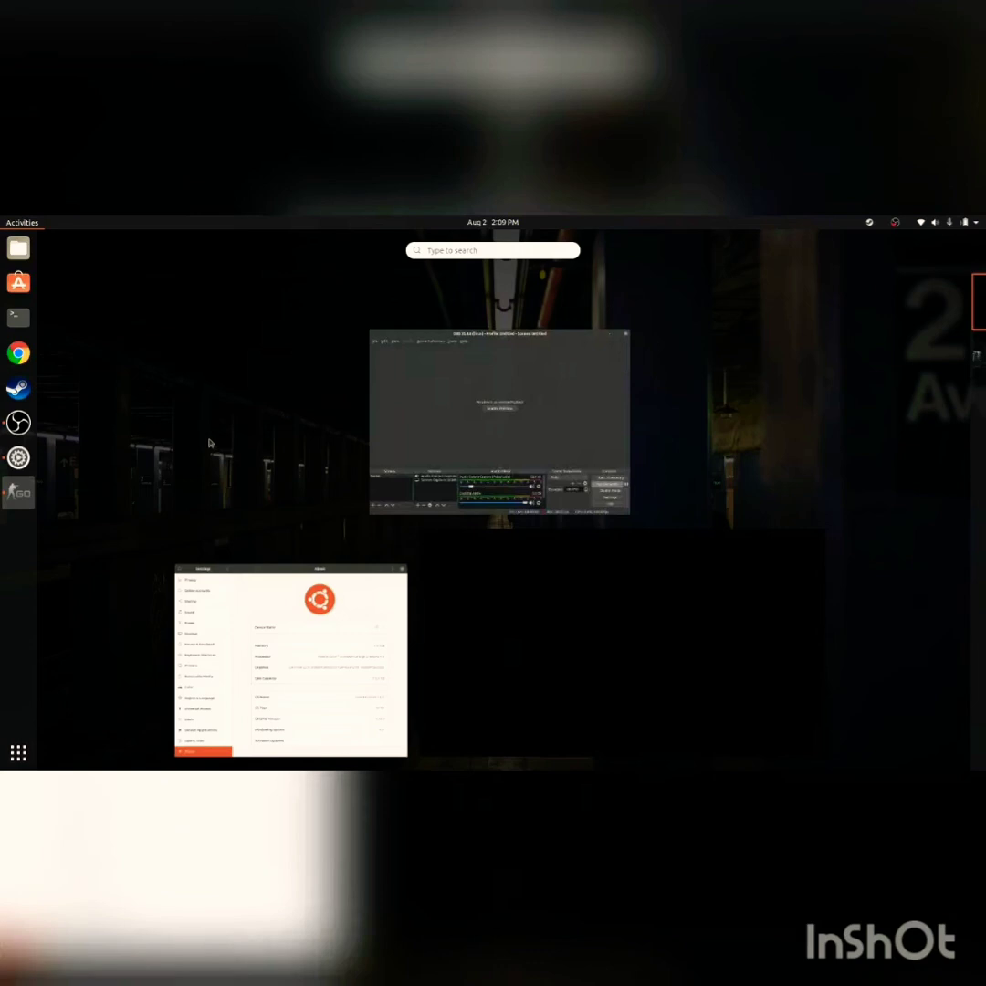
pyautogui.click(538, 581)
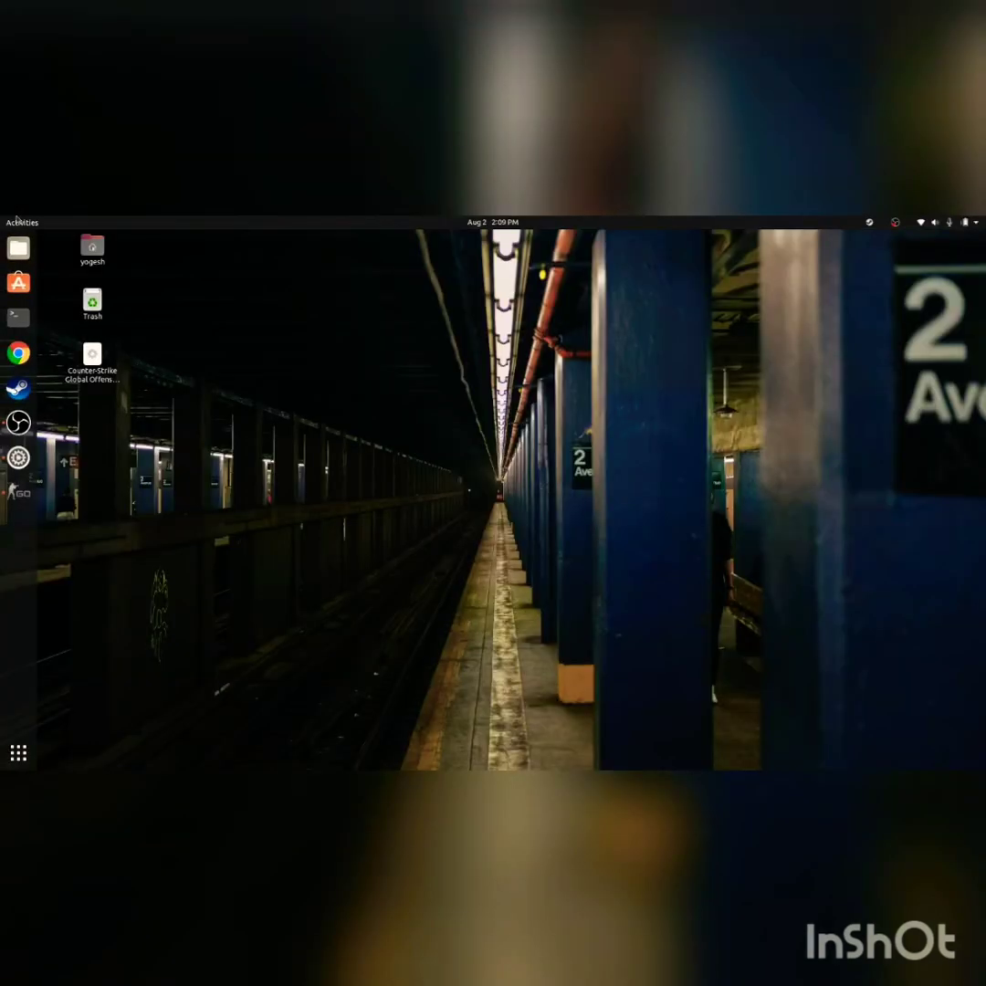
pyautogui.click(19, 494)
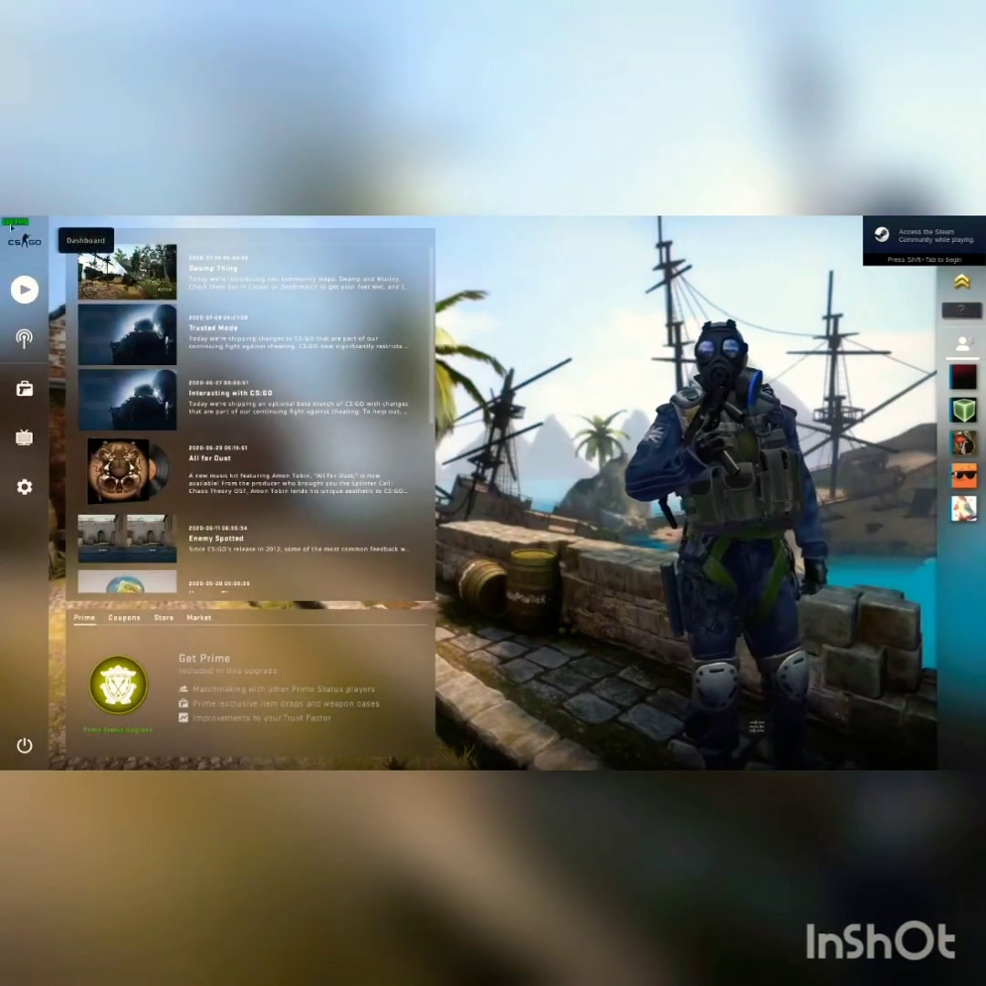
# - Start an official matchmaking search for a Deathmatch game on Dust II
pyautogui.click(26, 294)
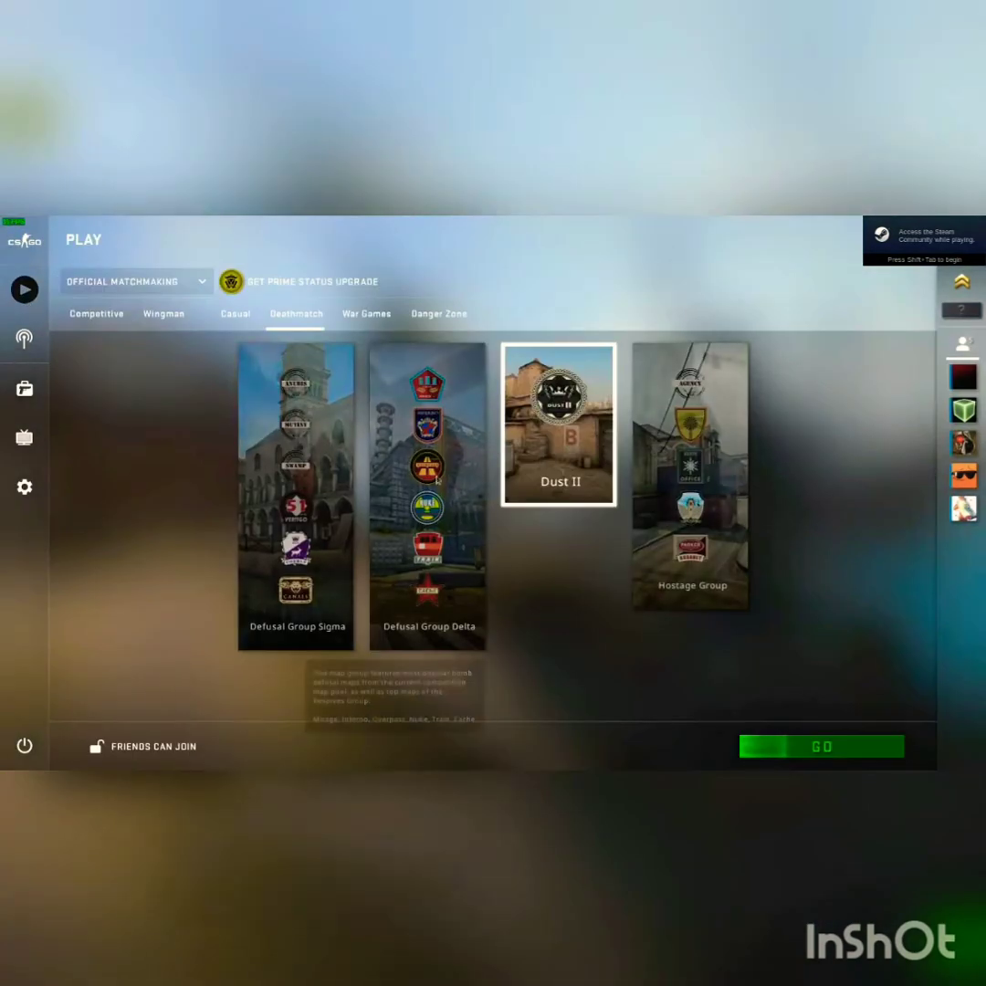
pyautogui.click(799, 758)
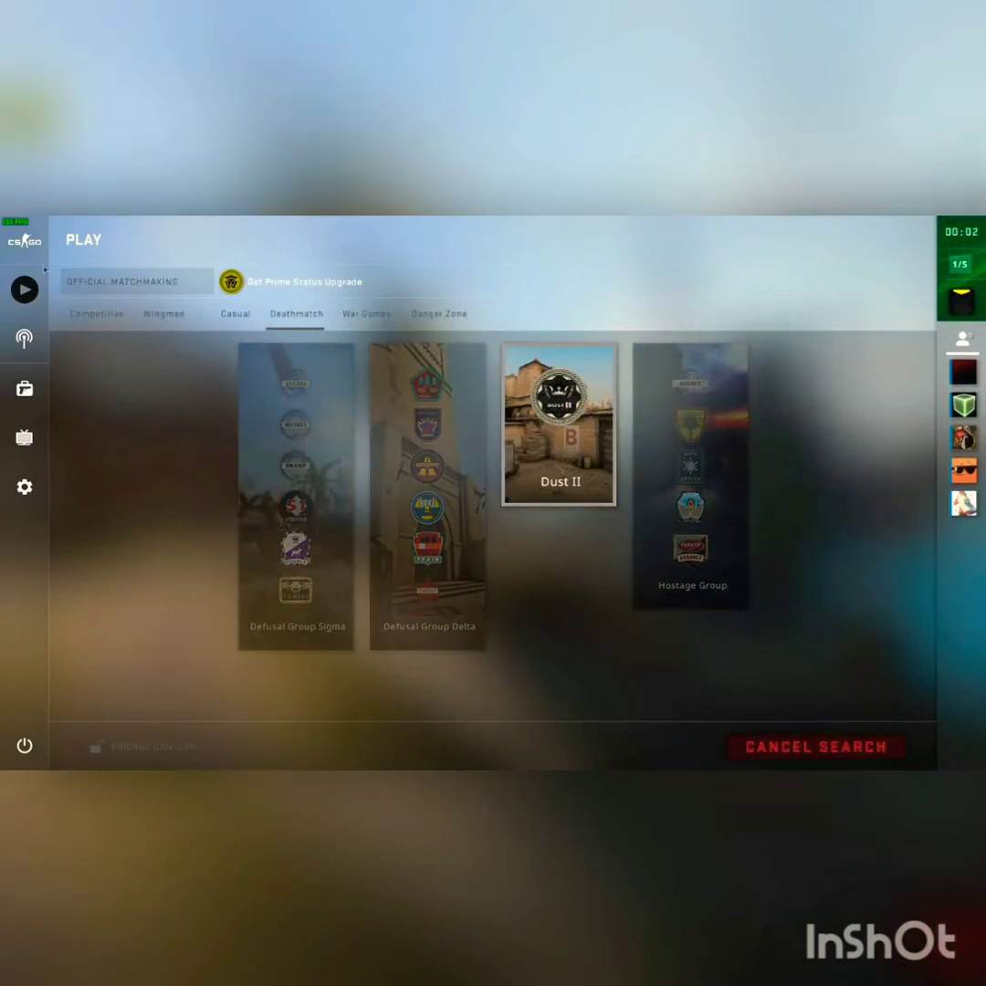